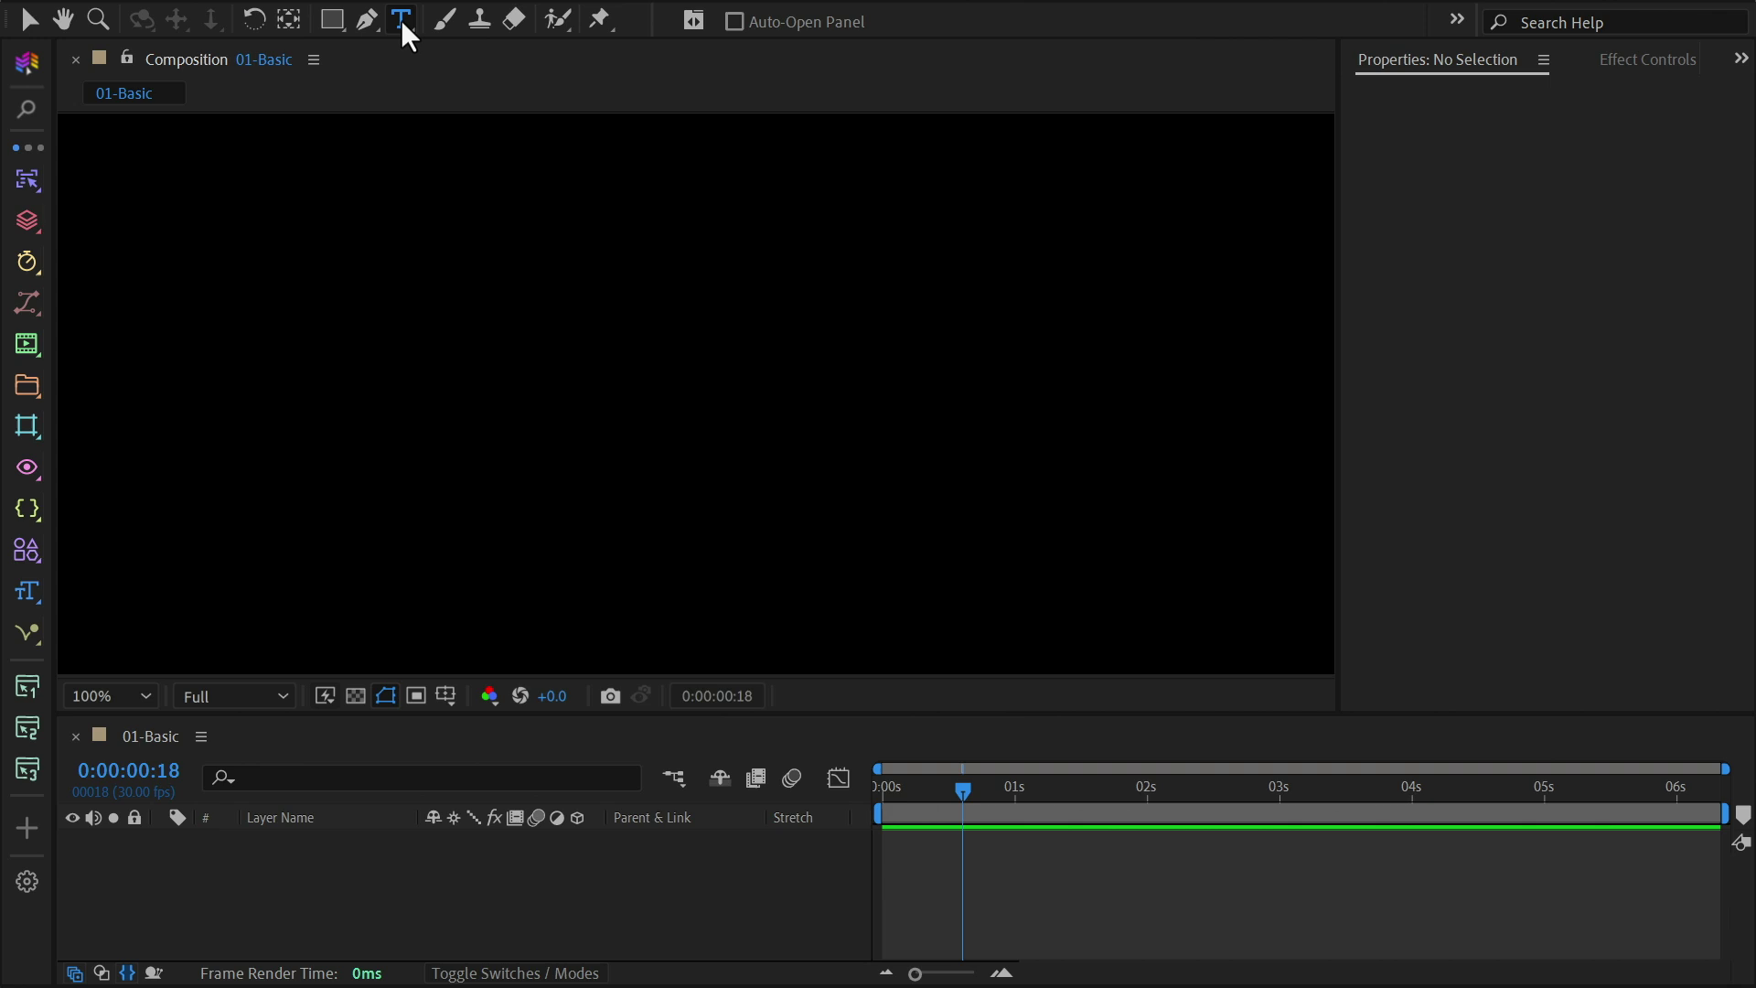
Step: Type a 'Hello' text layer in the composition and centre-align it
left_click(667, 422)
type("Hello")
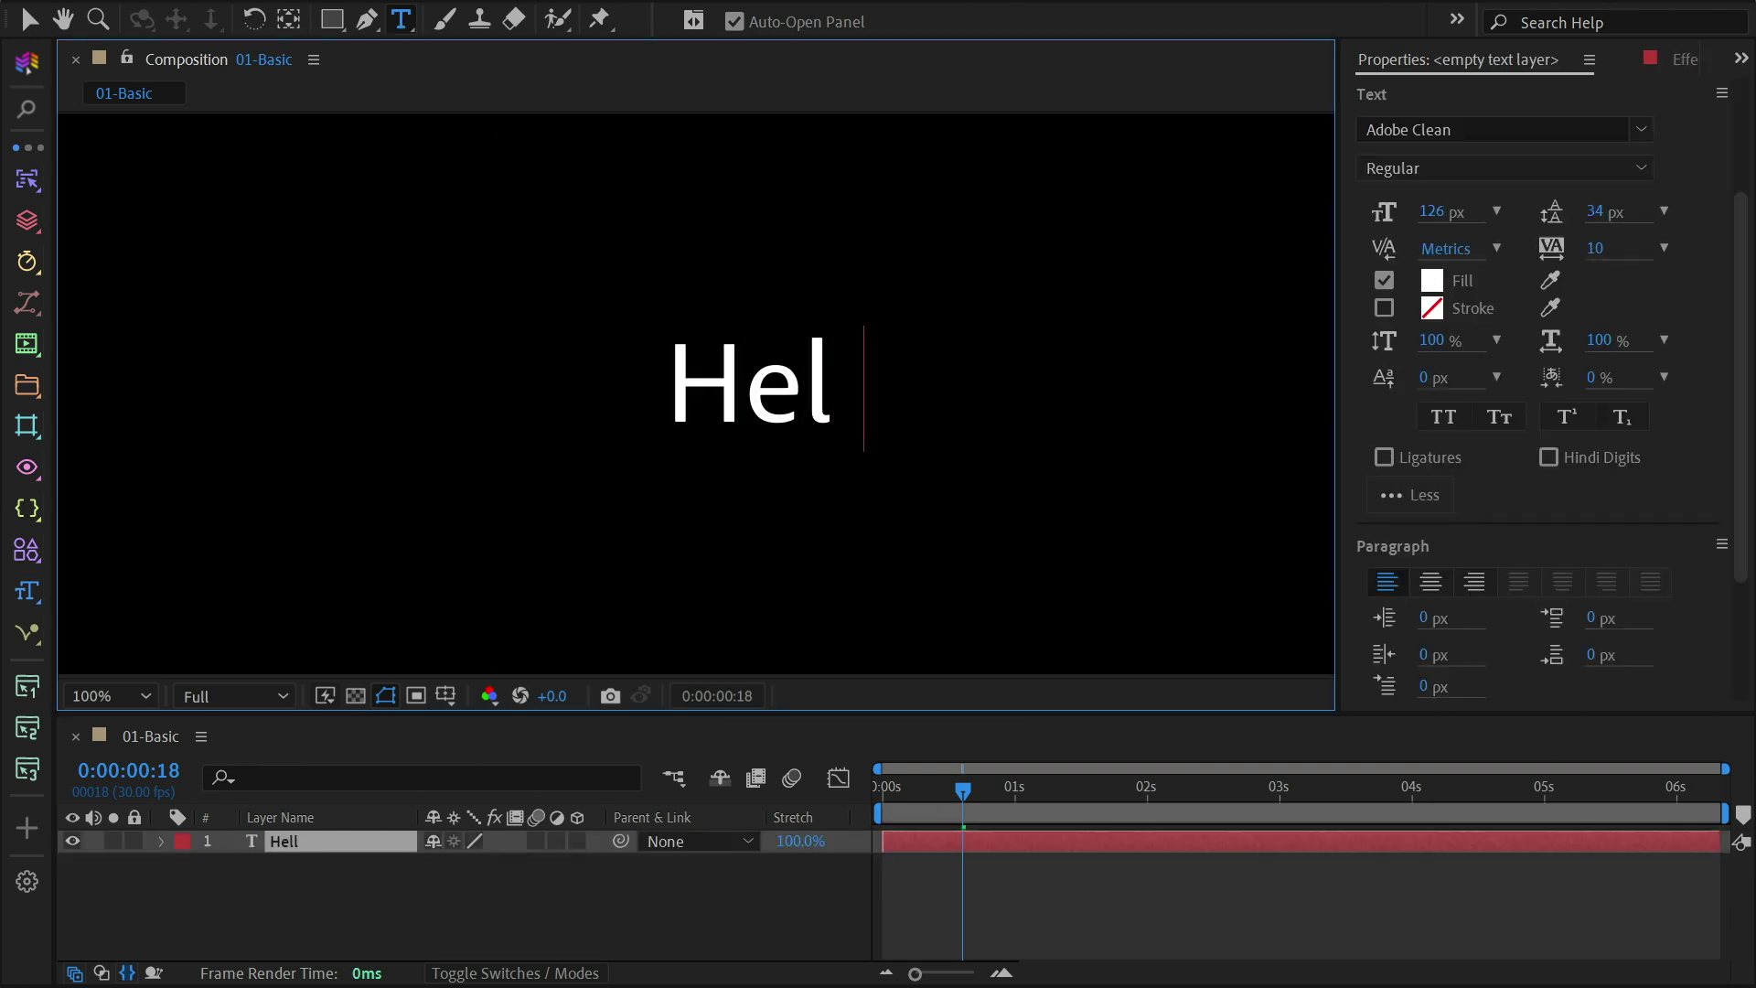
key("Escape")
key("v")
left_click(1436, 584)
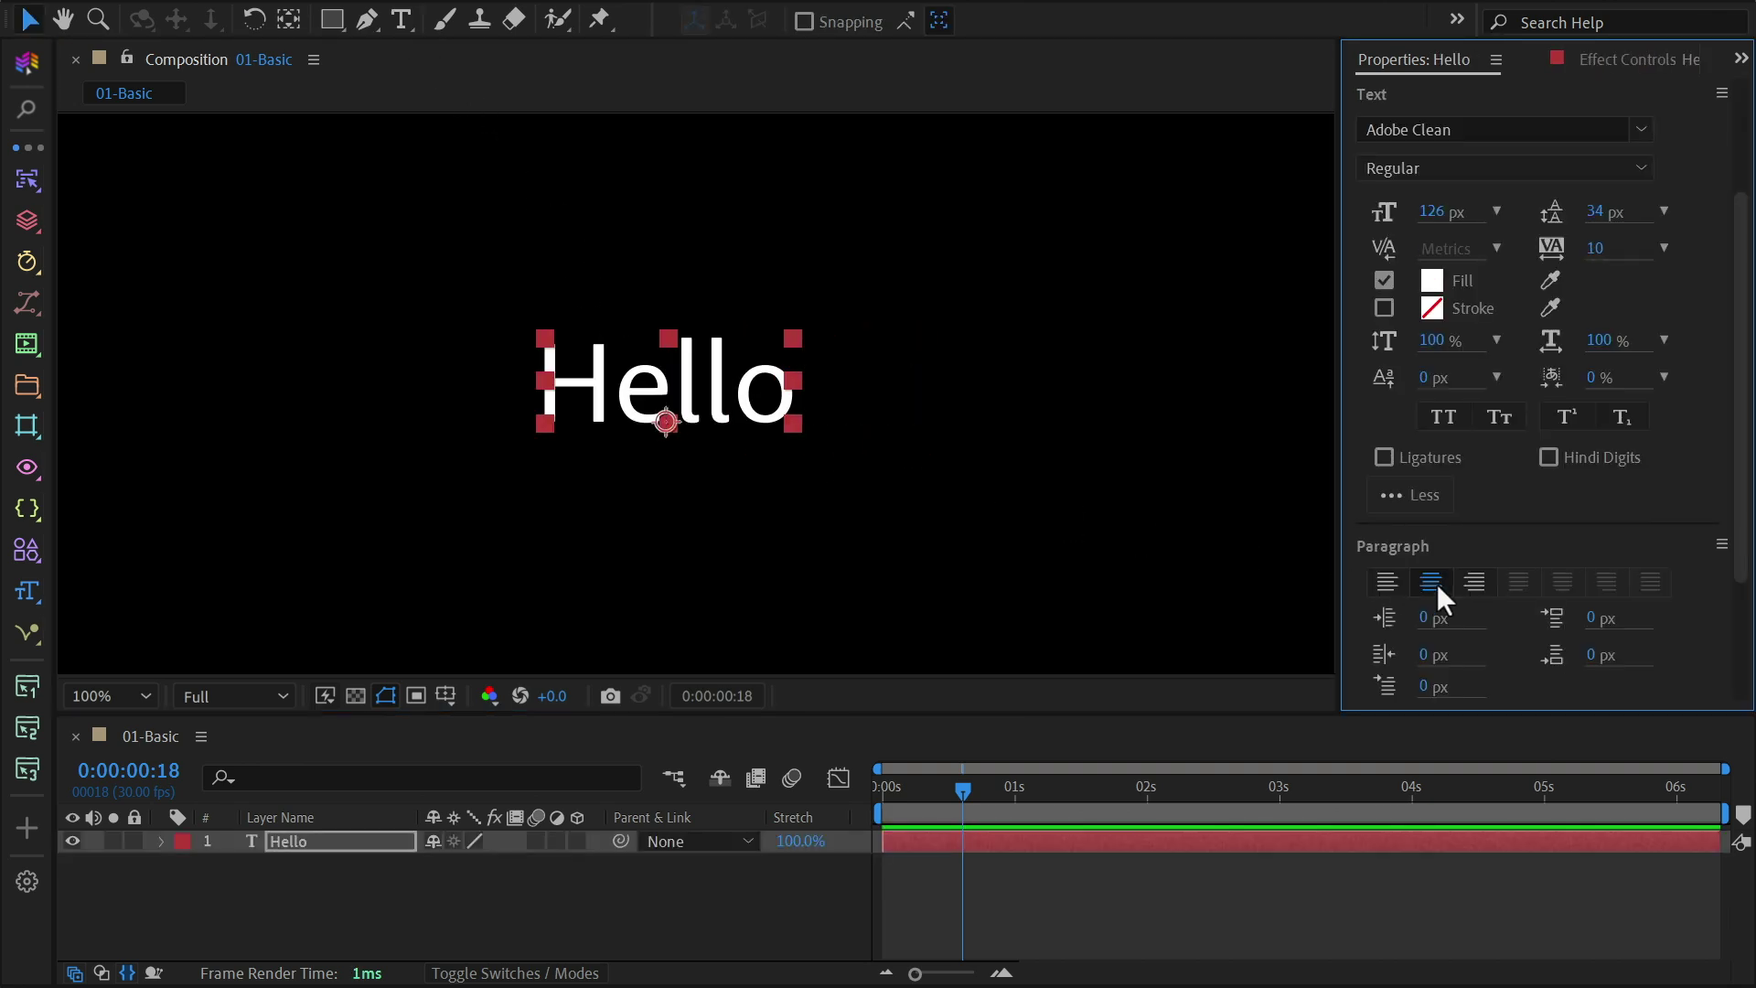
Step: Apply the Typewriter preset to Hello, show its Typing Animation keyframes, and preview
left_click(36, 596)
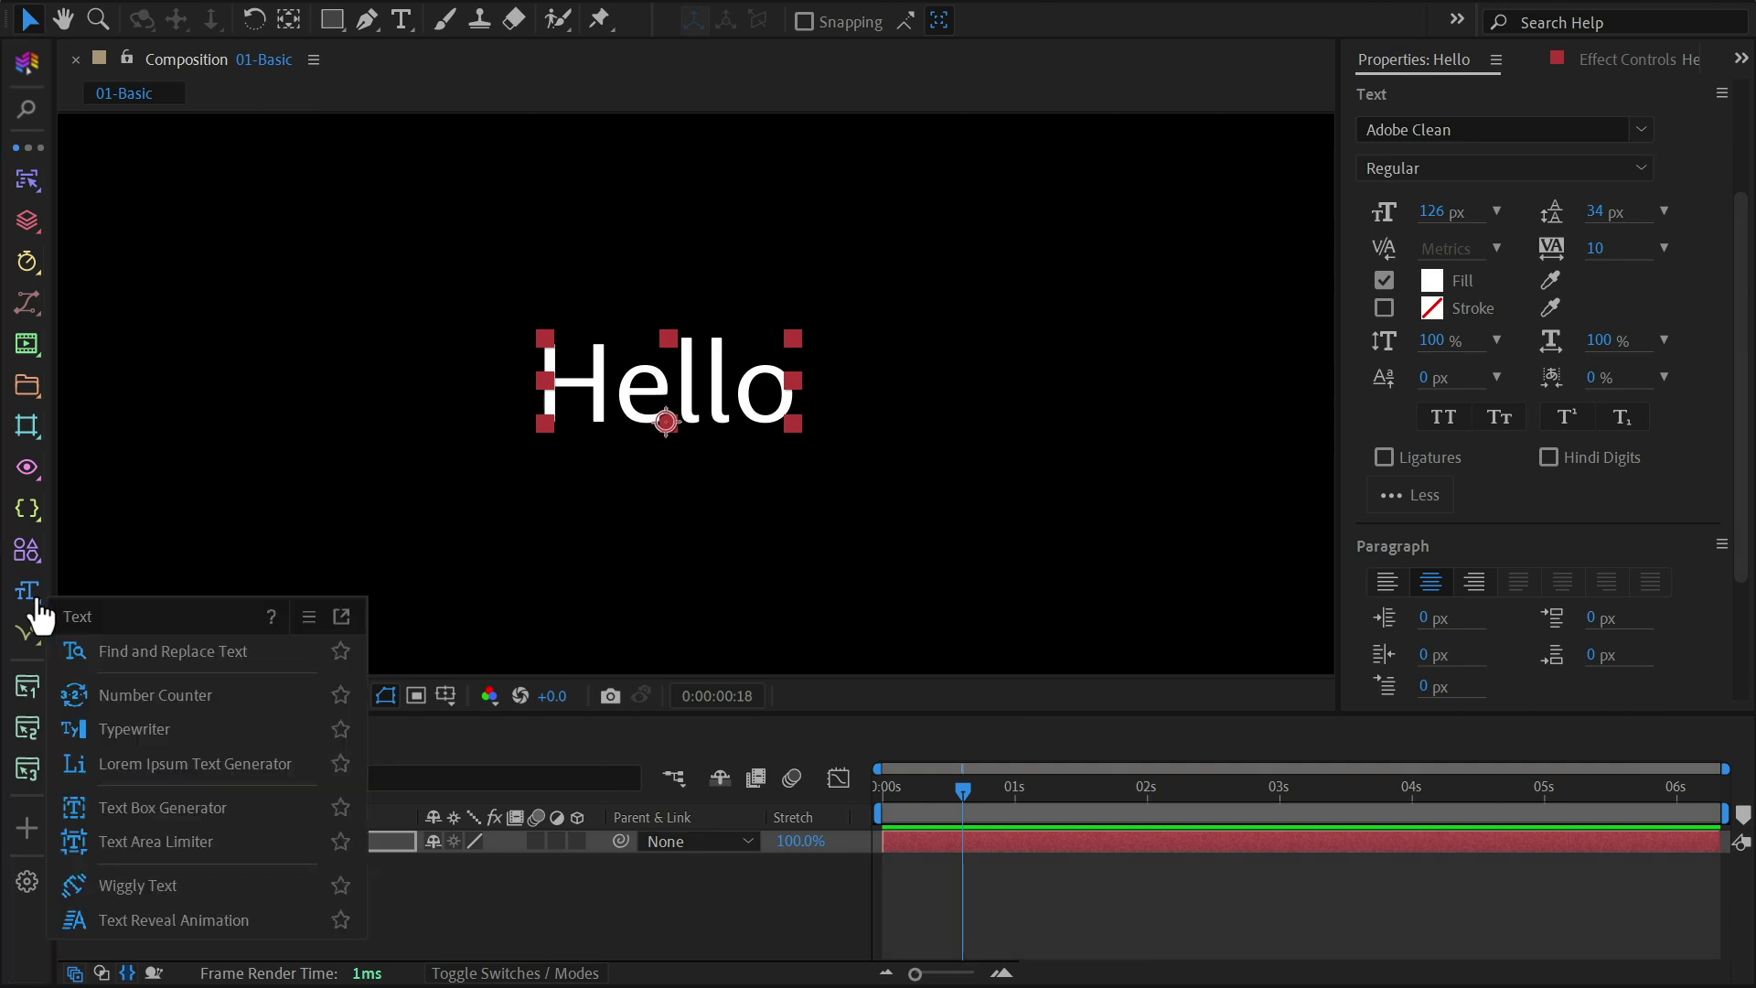
left_click(139, 729)
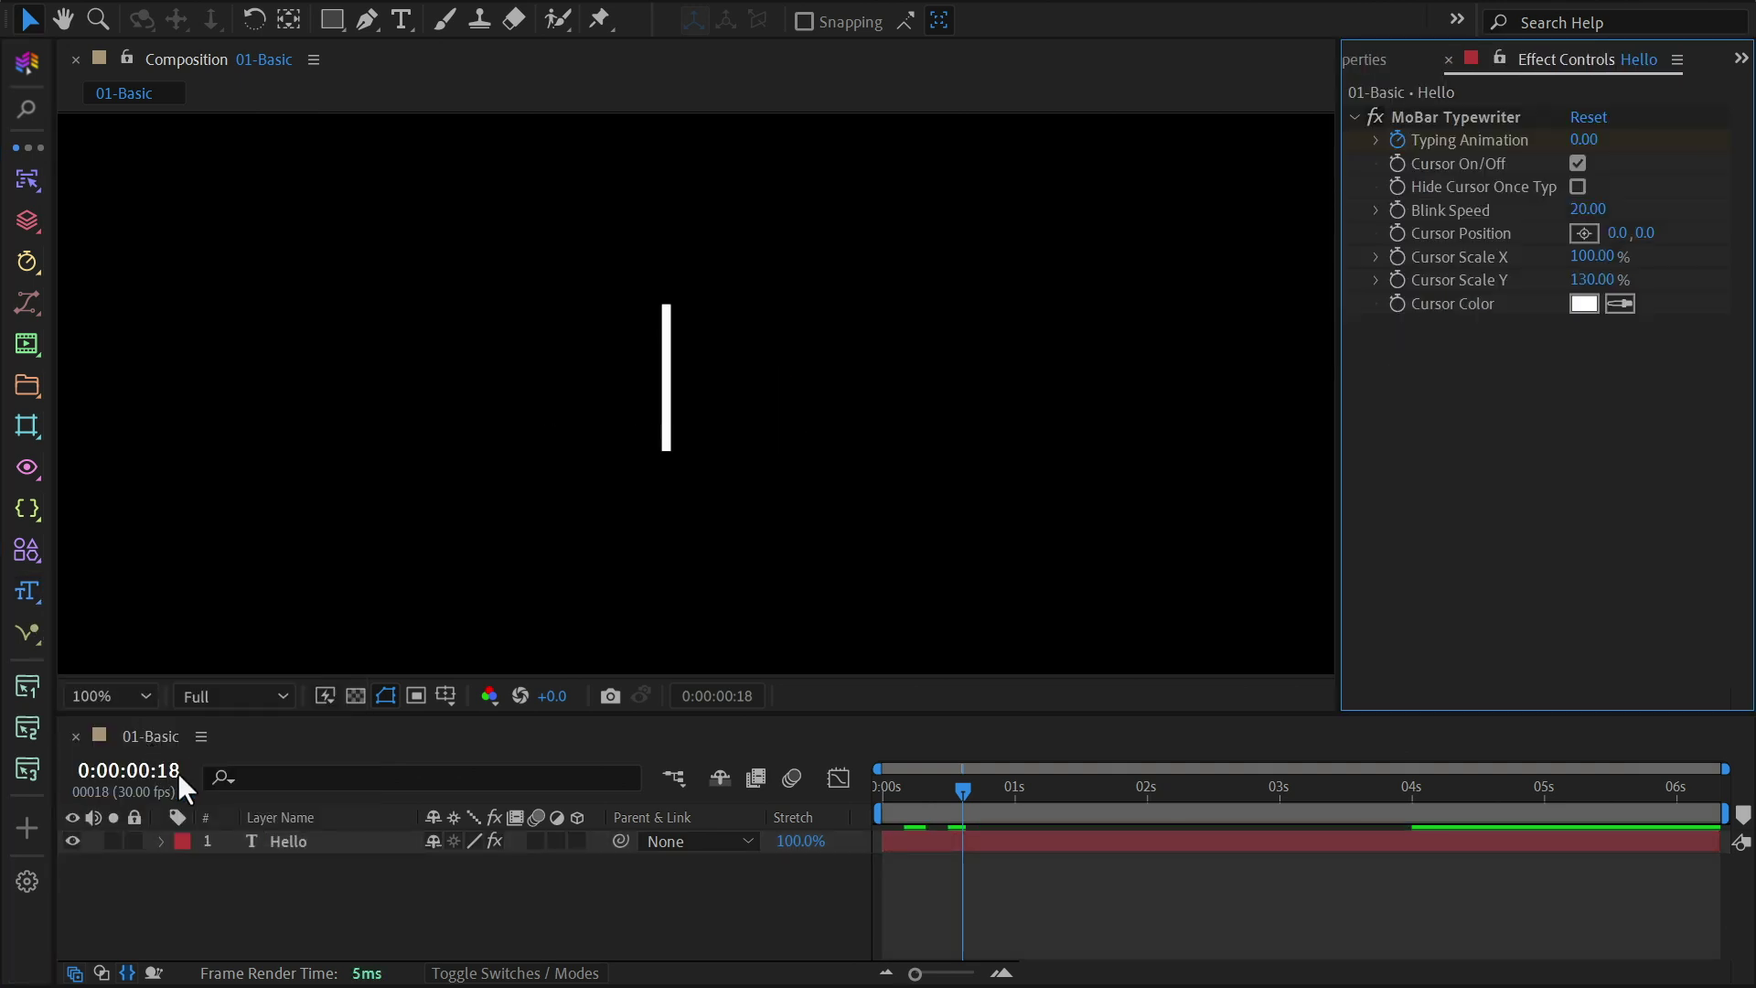
left_click(294, 843)
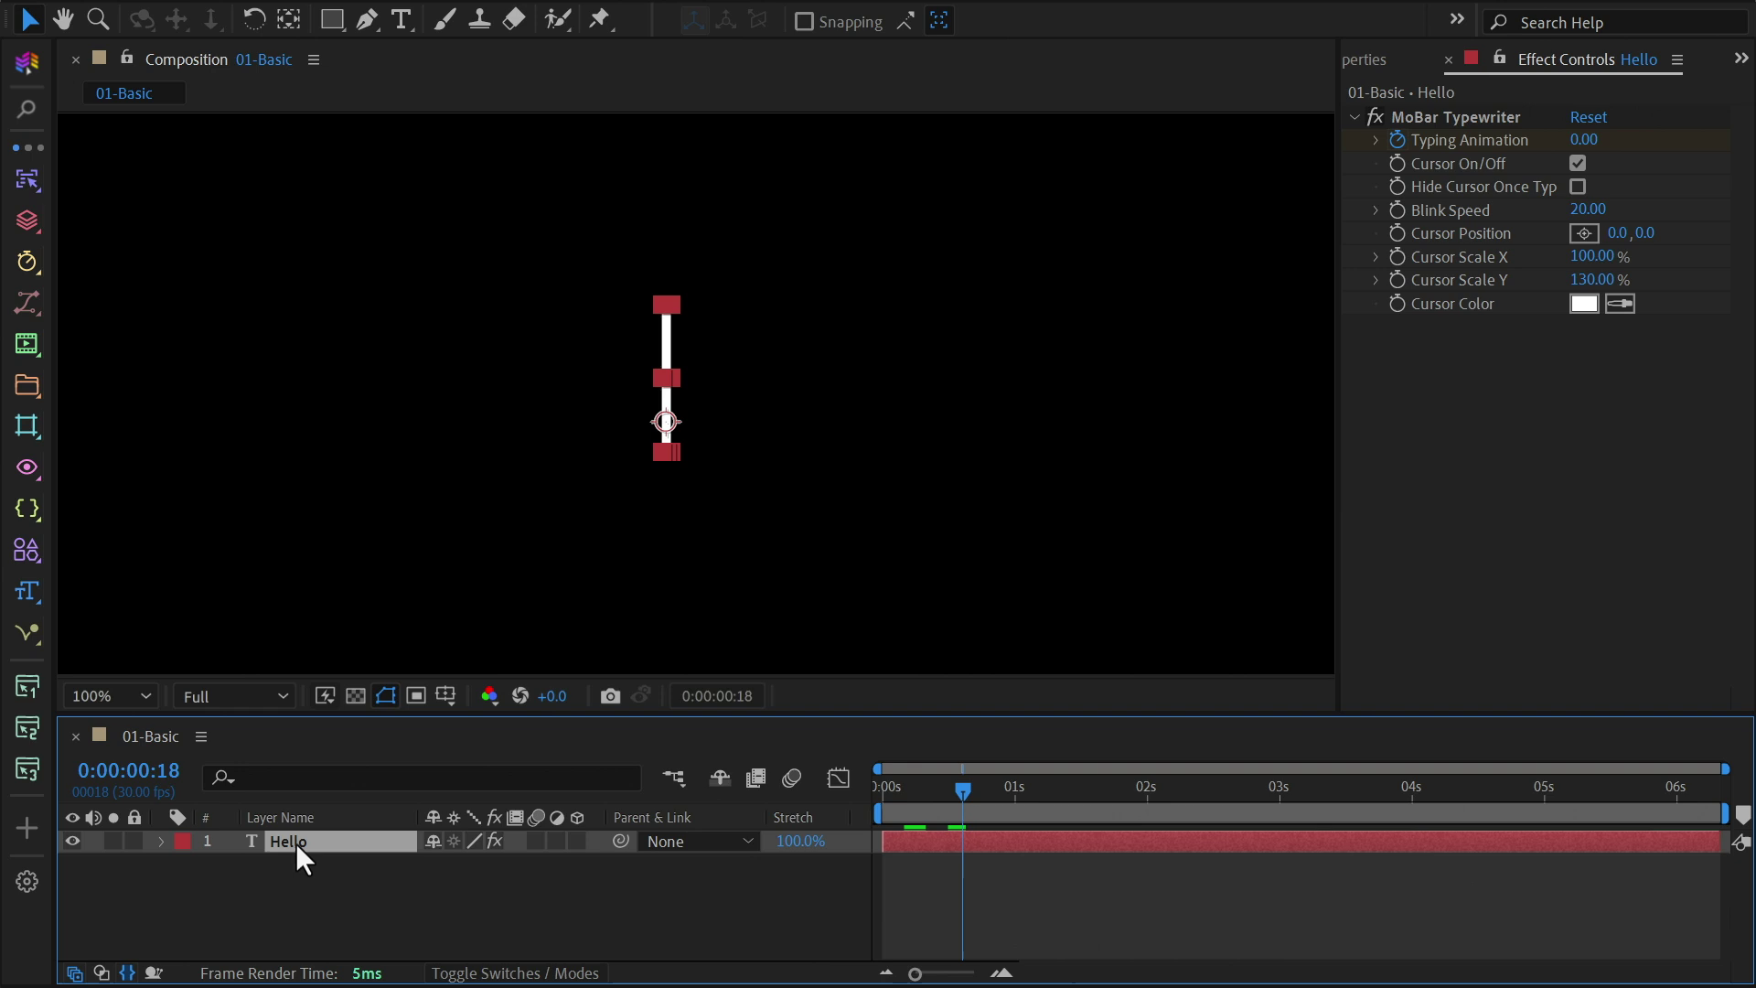
key("u")
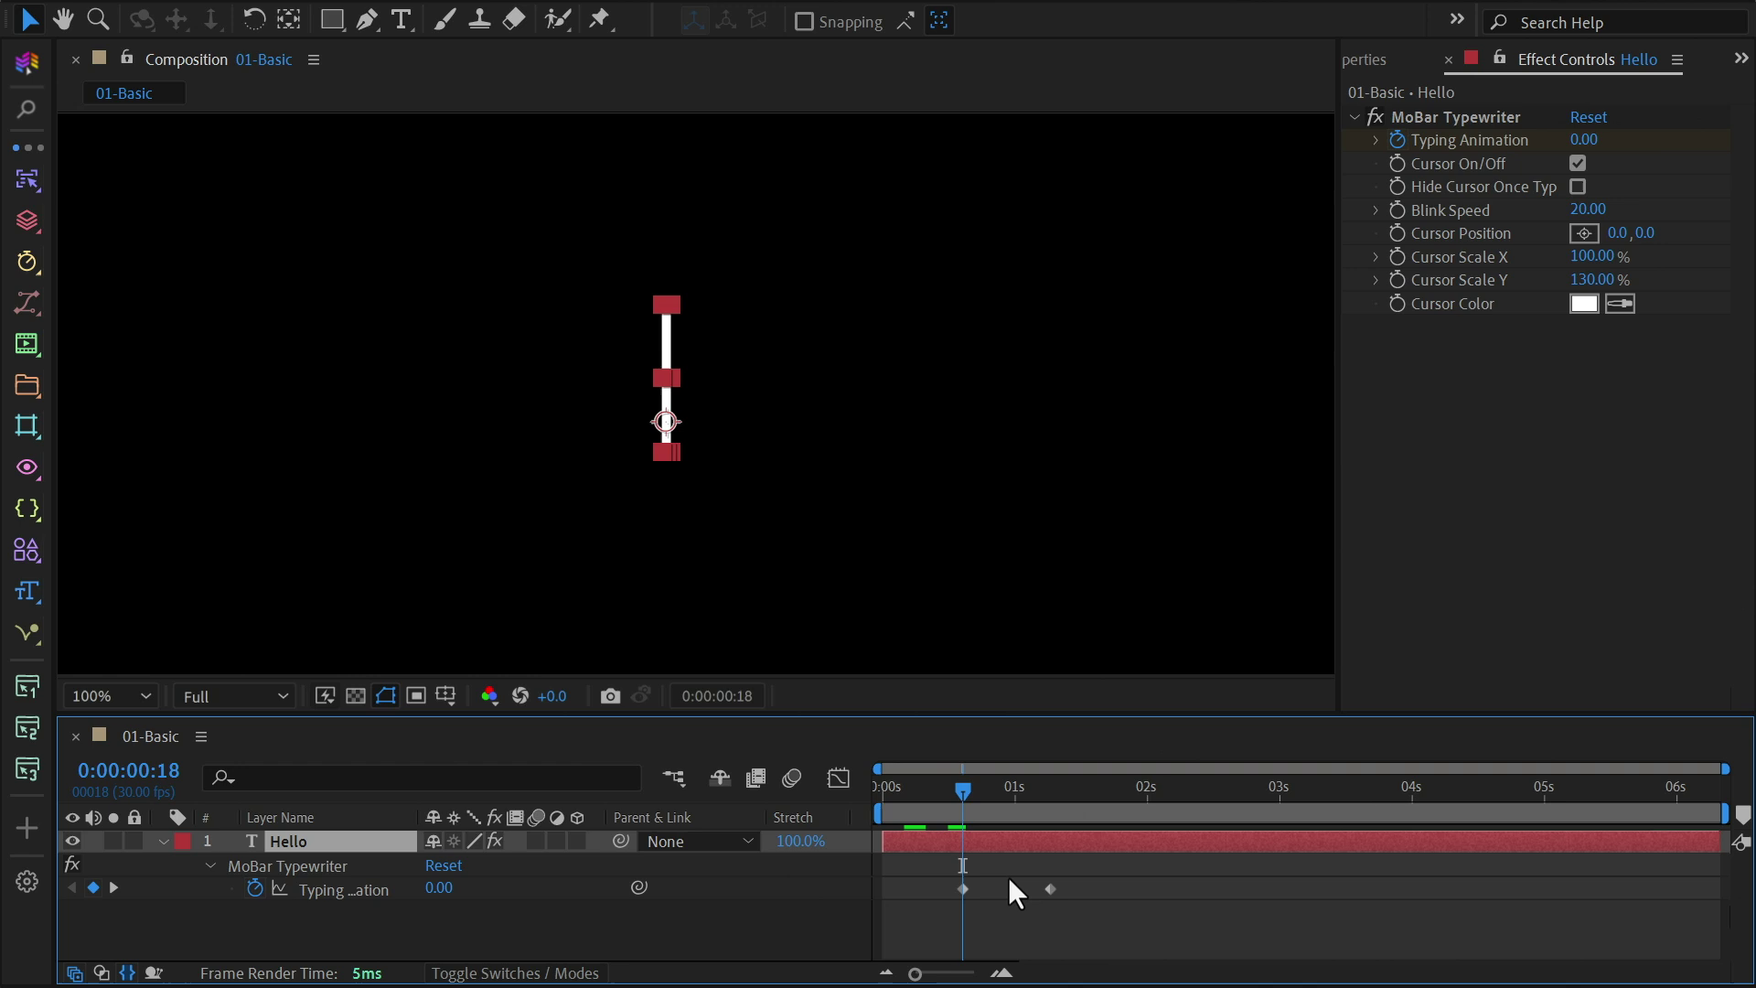
left_click(1050, 888)
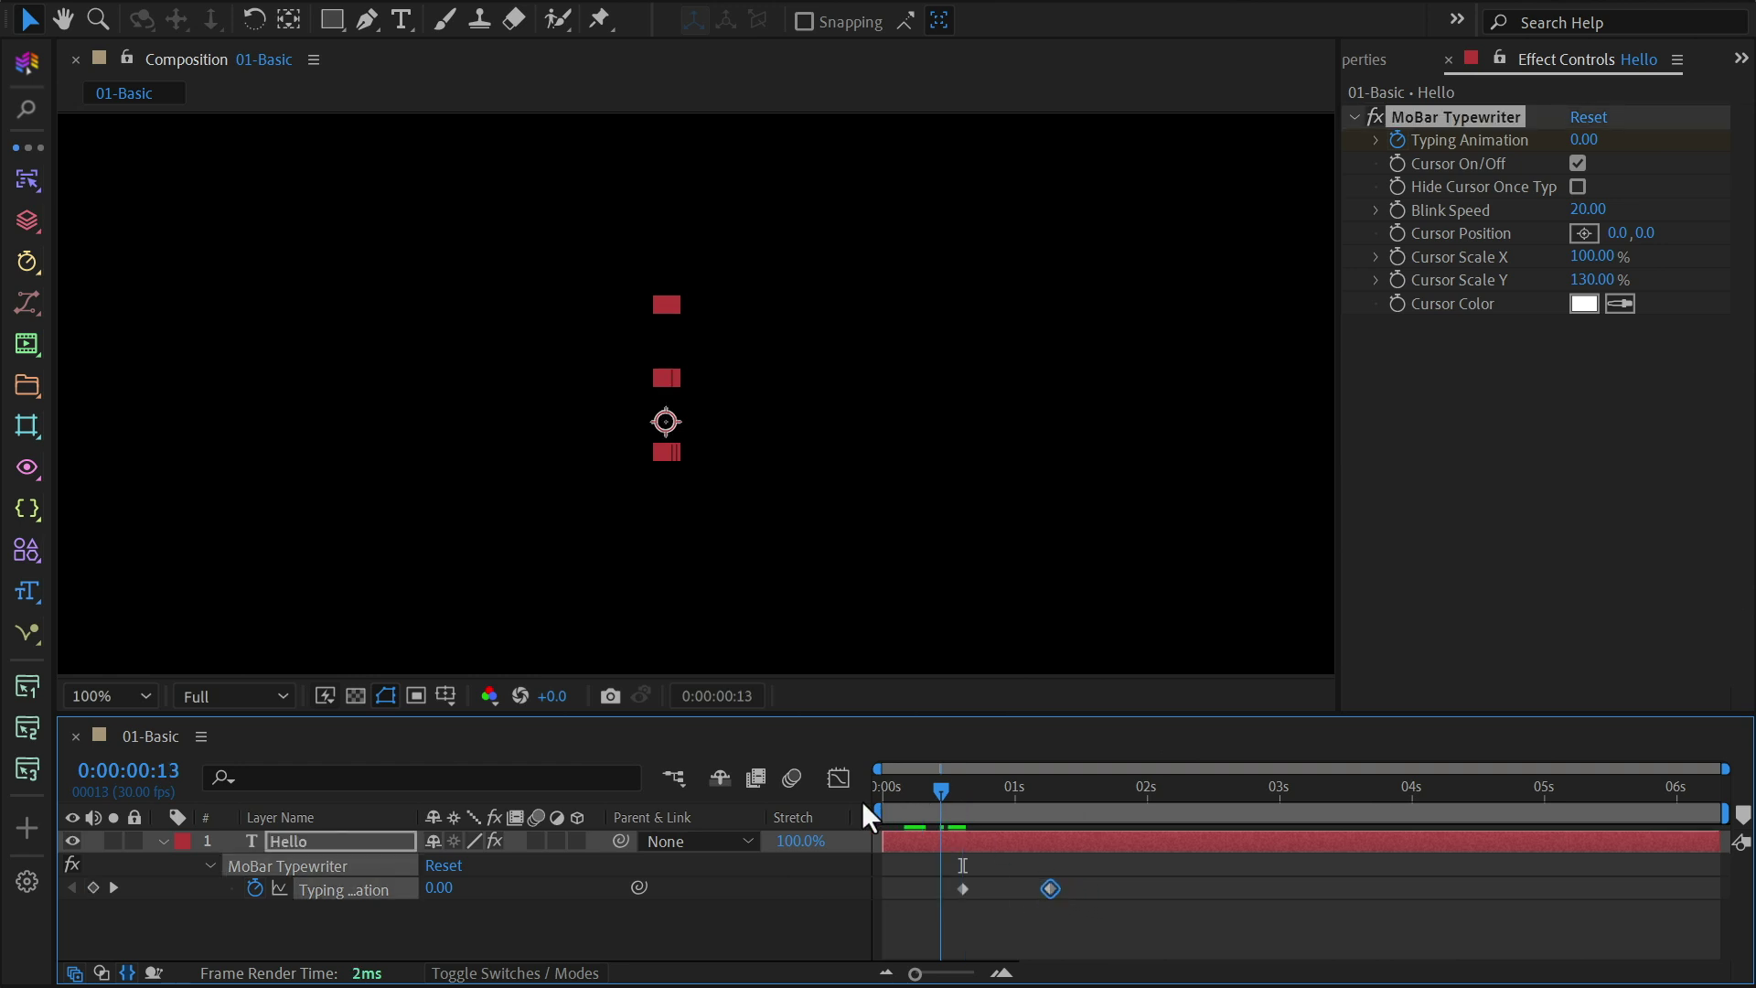
key("space")
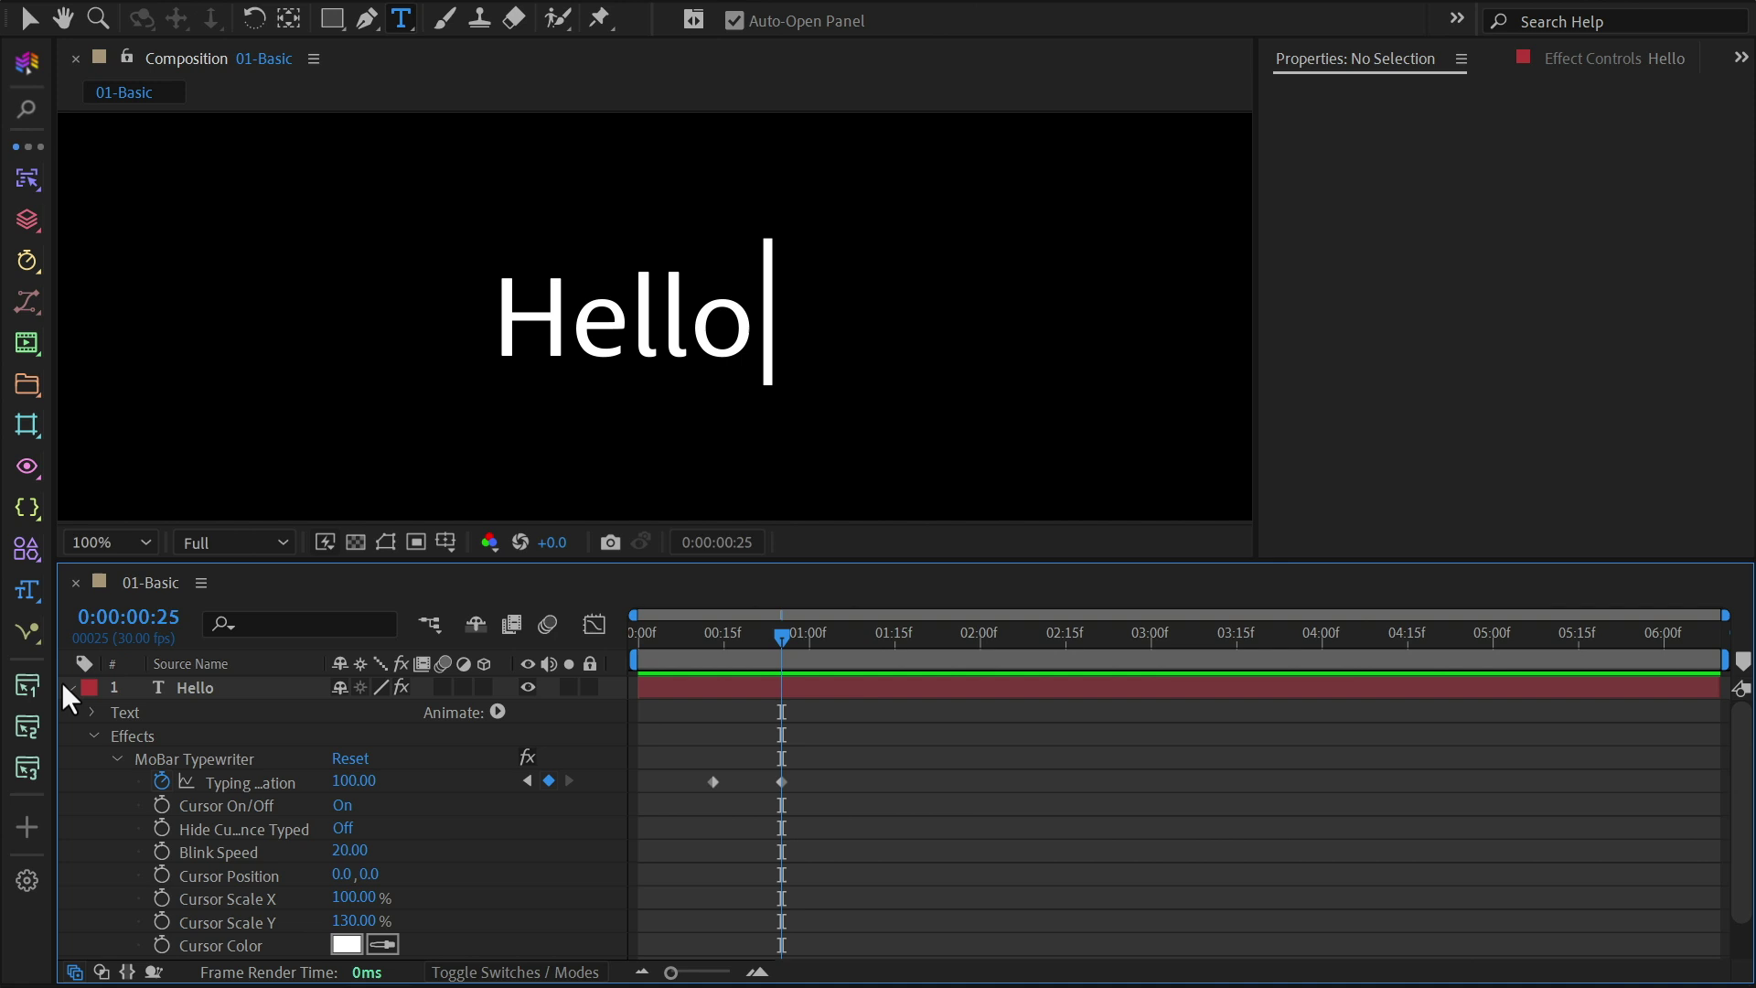
Step: At 0:00:01:21 change the text to 'Hola' with a Source Text keyframe
left_click(89, 706)
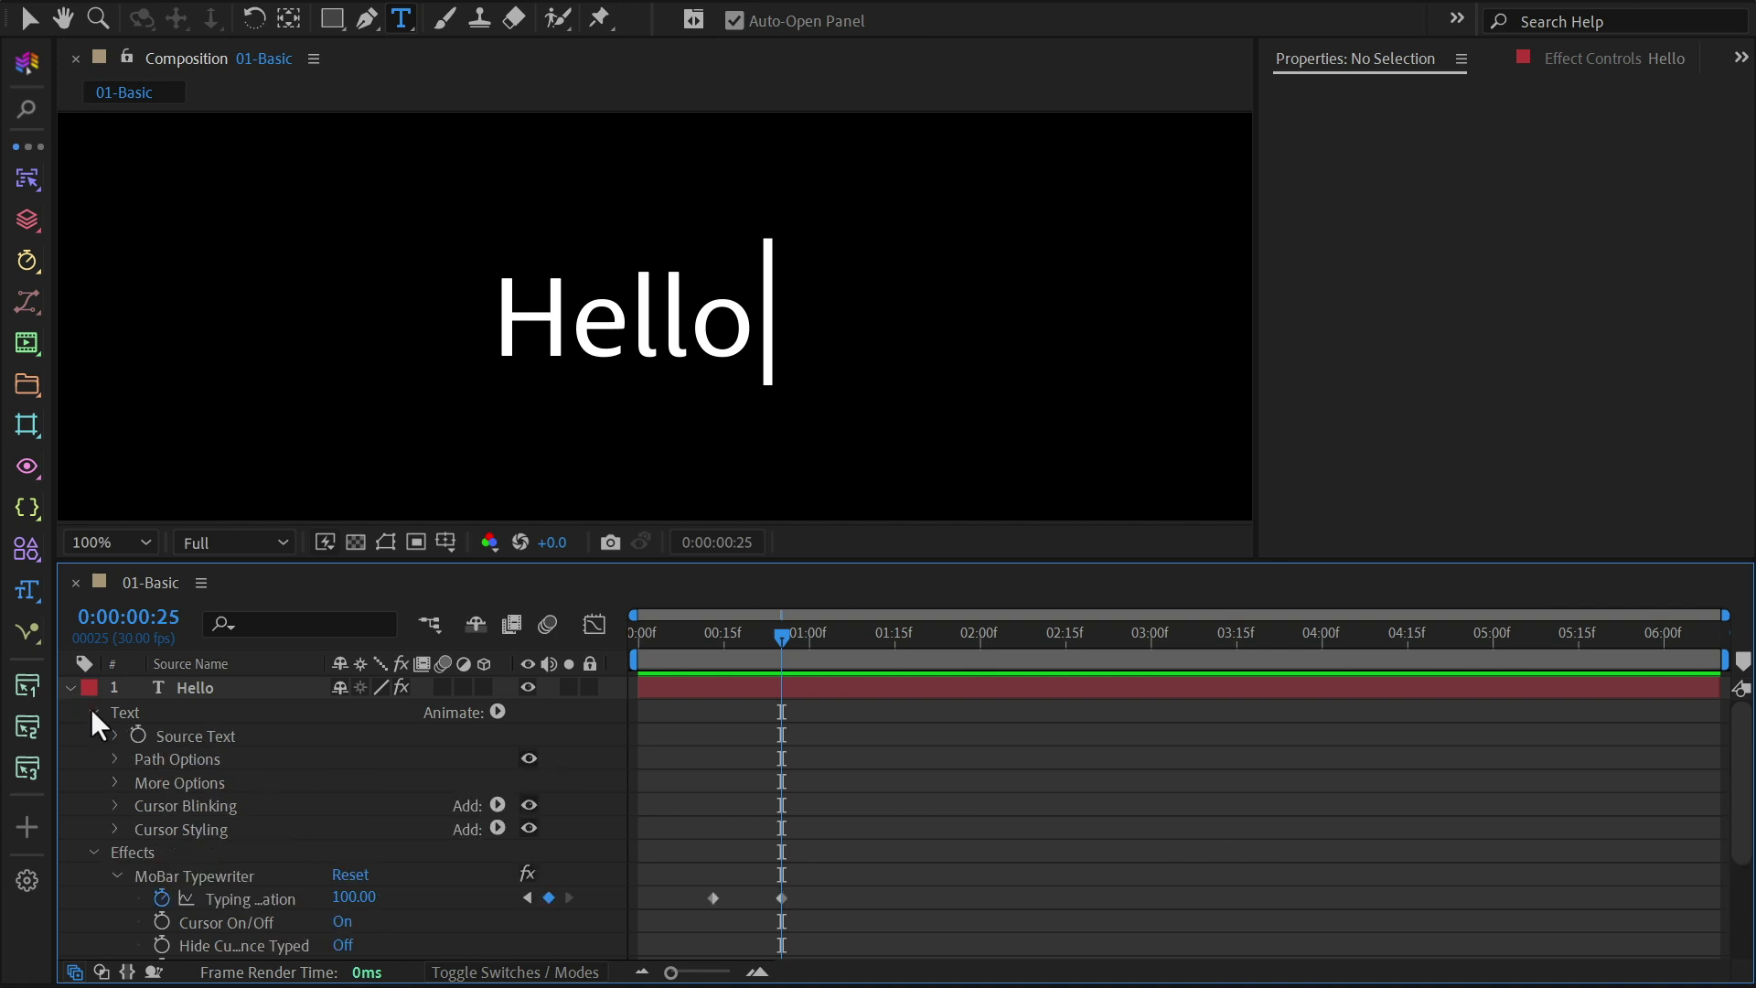
key("u")
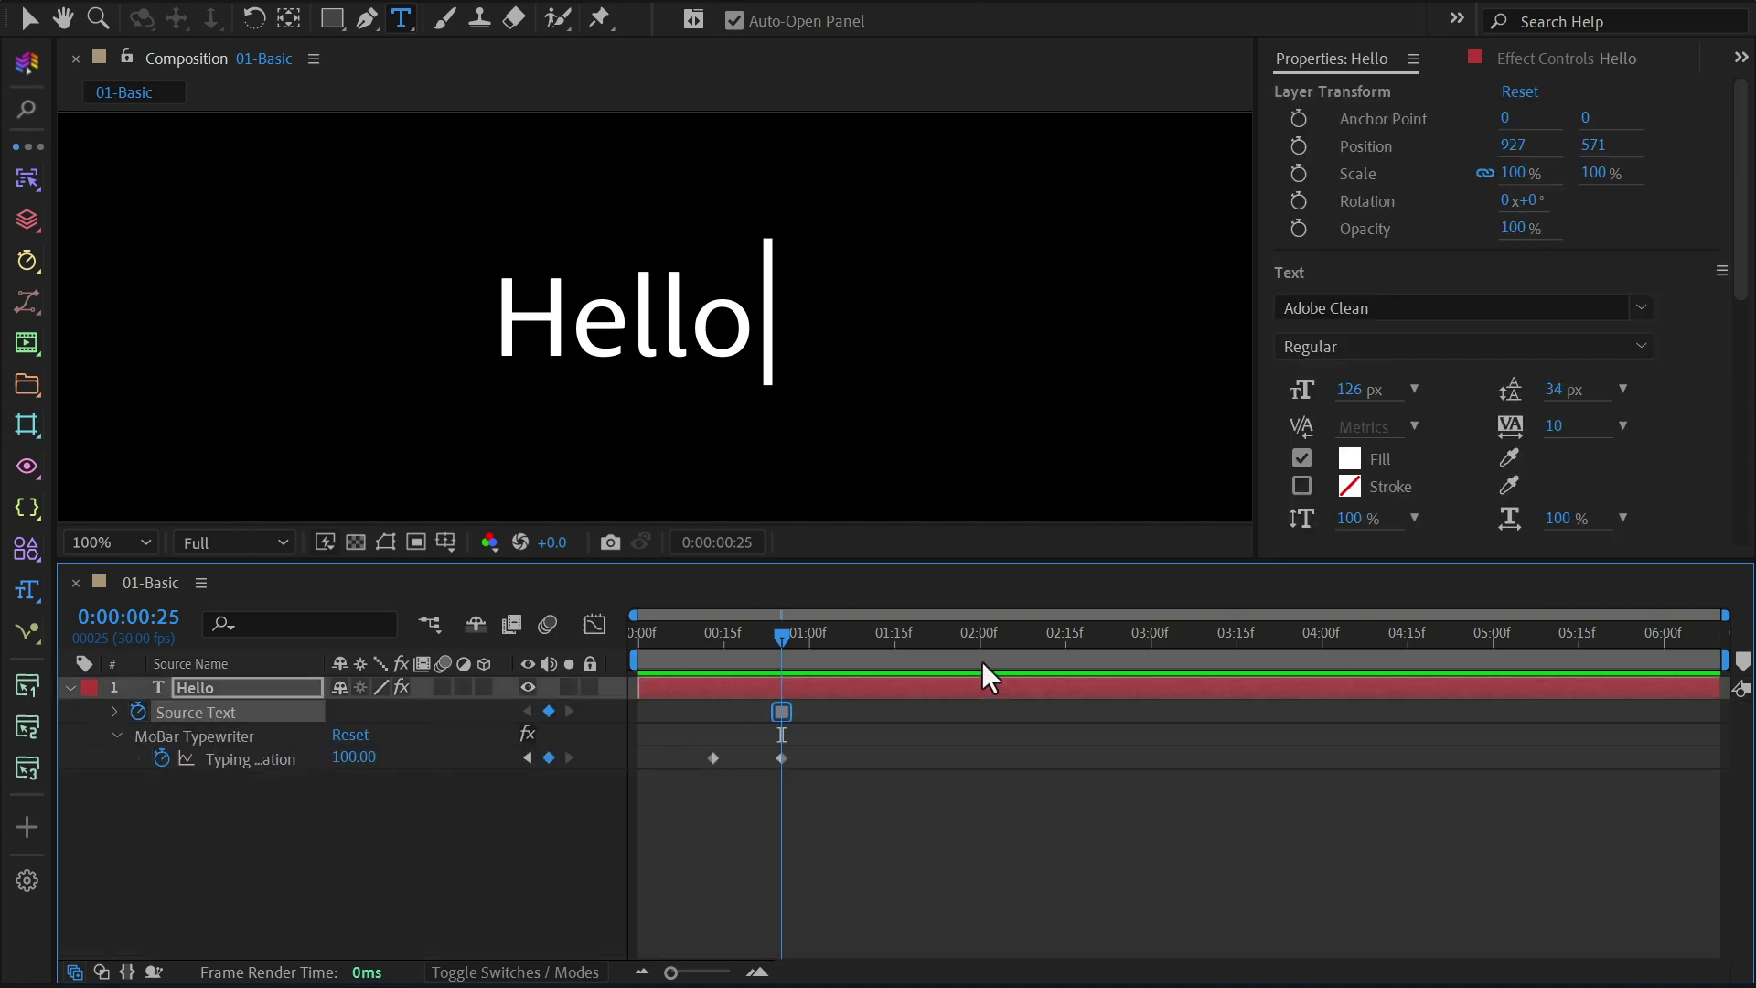
left_click_drag(947, 633, 932, 633)
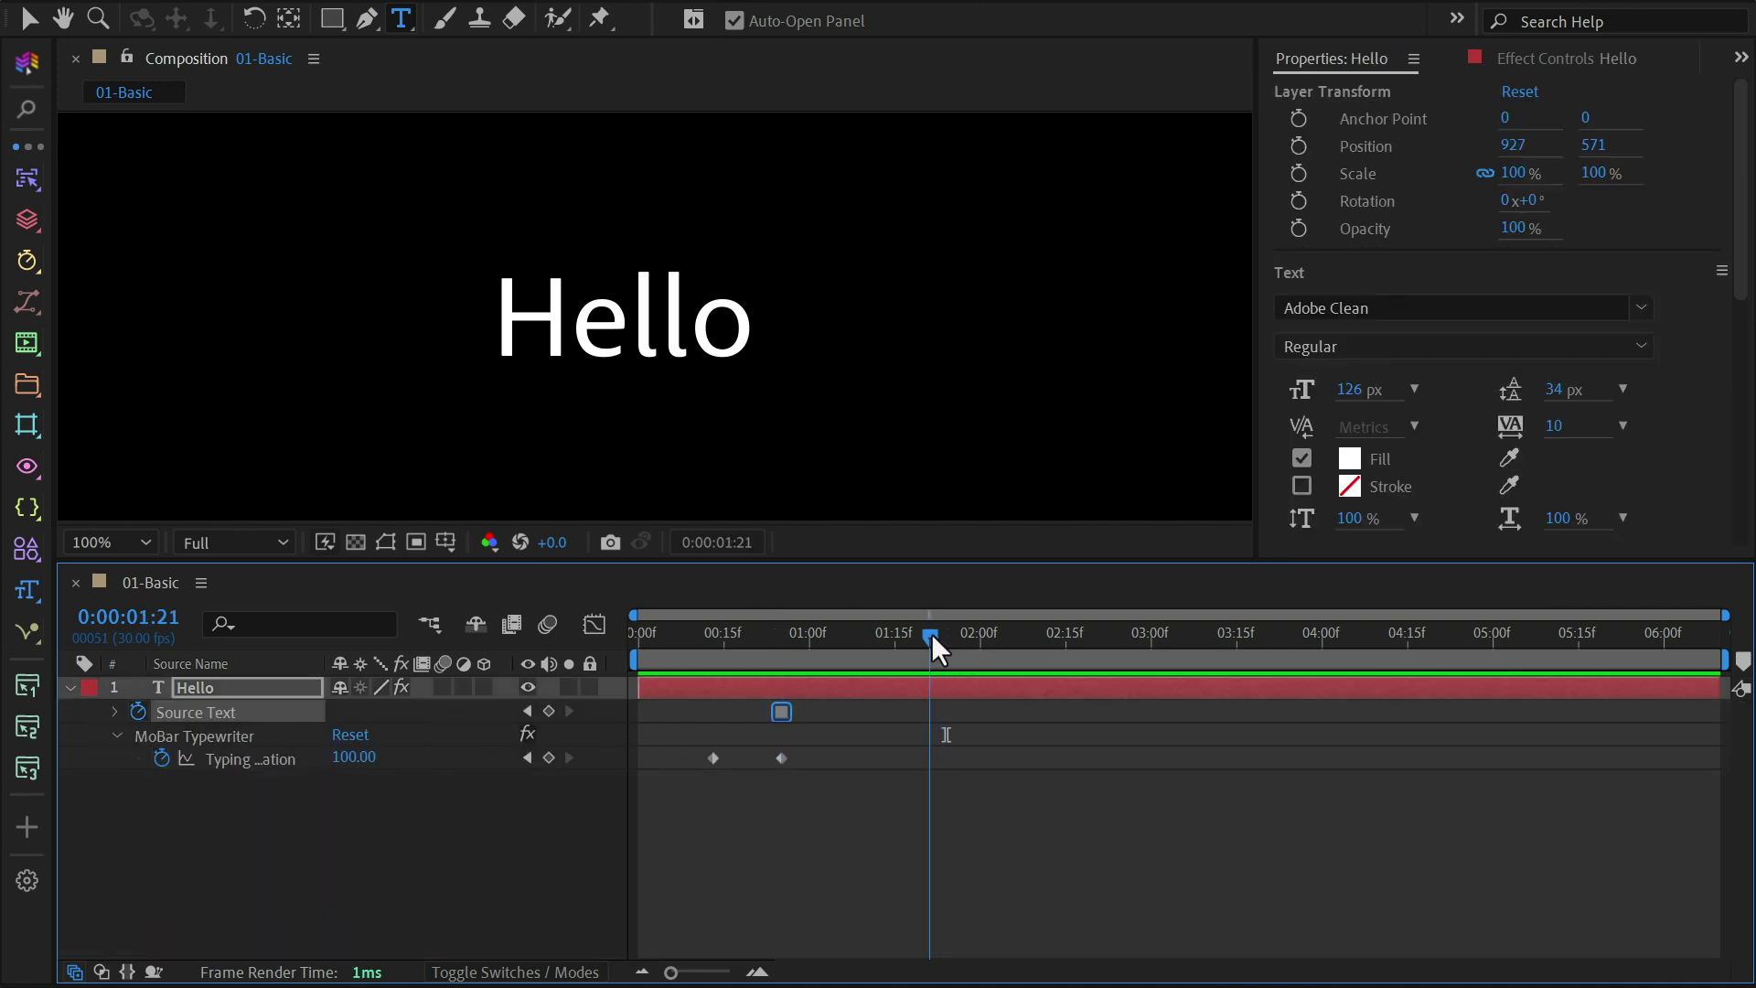
double_click(649, 318)
type("Hola")
key("Escape")
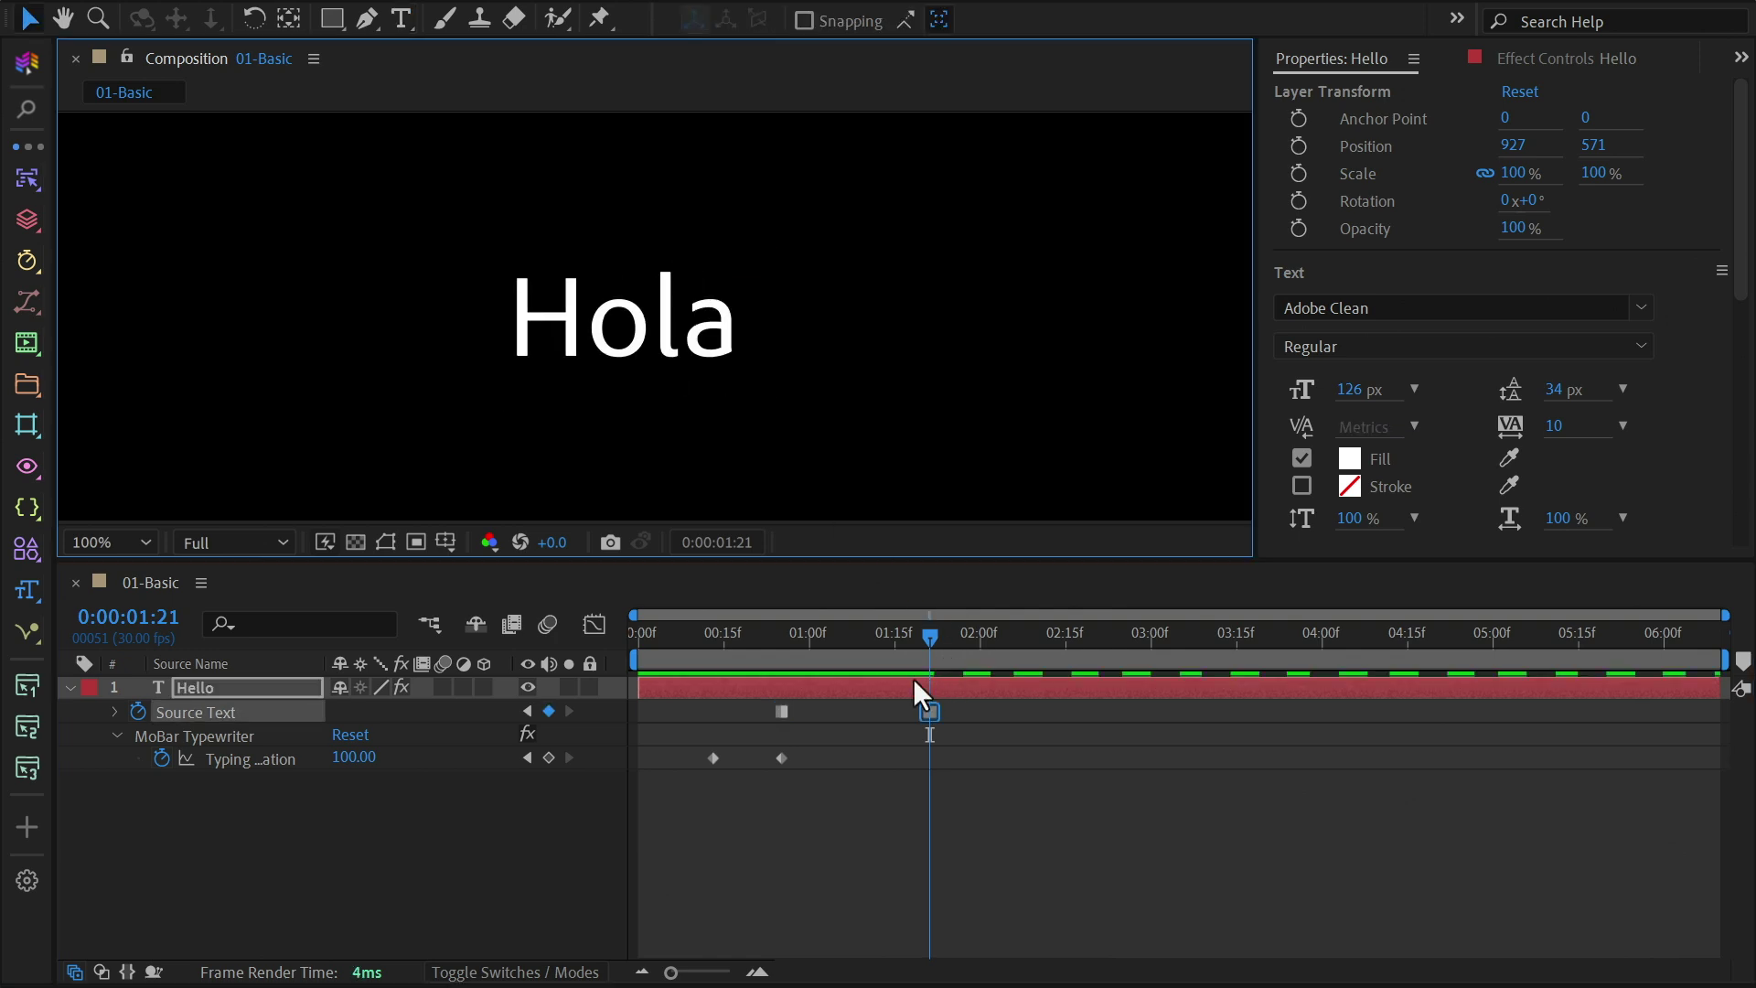
left_click(871, 645)
left_click_drag(871, 645, 917, 644)
Step: At 0:00:03:19 replace the text with 'Bonjour'
left_click(1255, 631)
double_click(632, 319)
type("B")
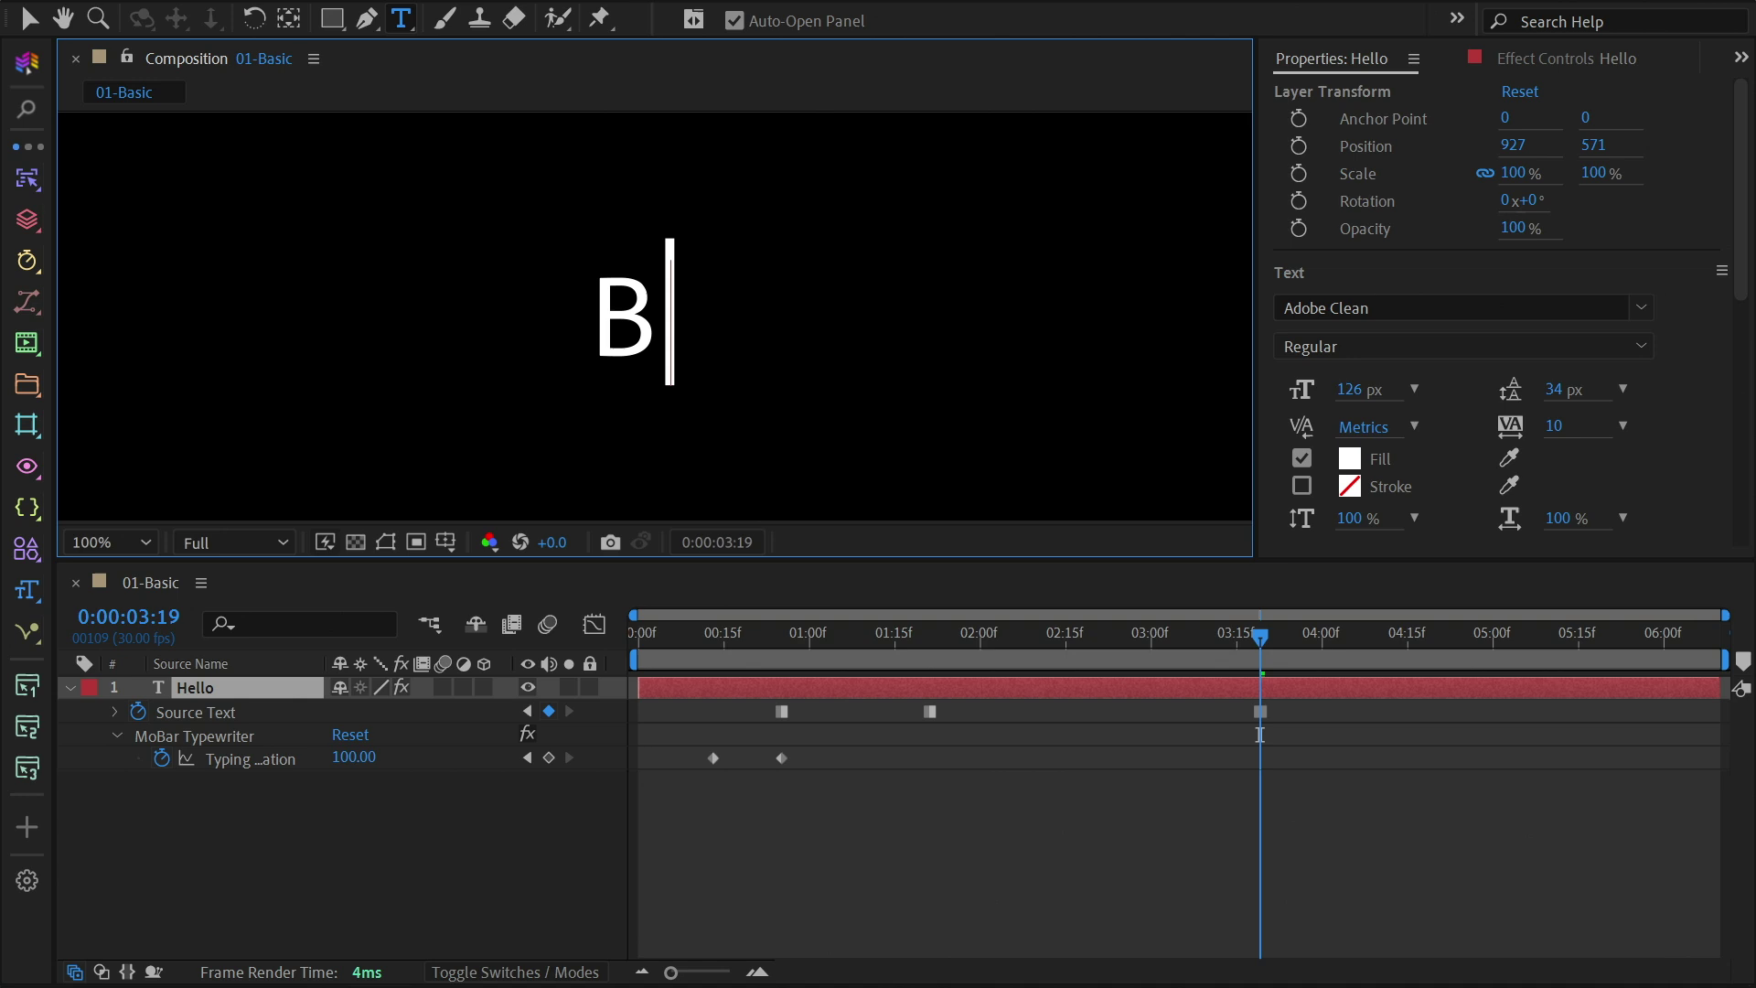
type("onjour")
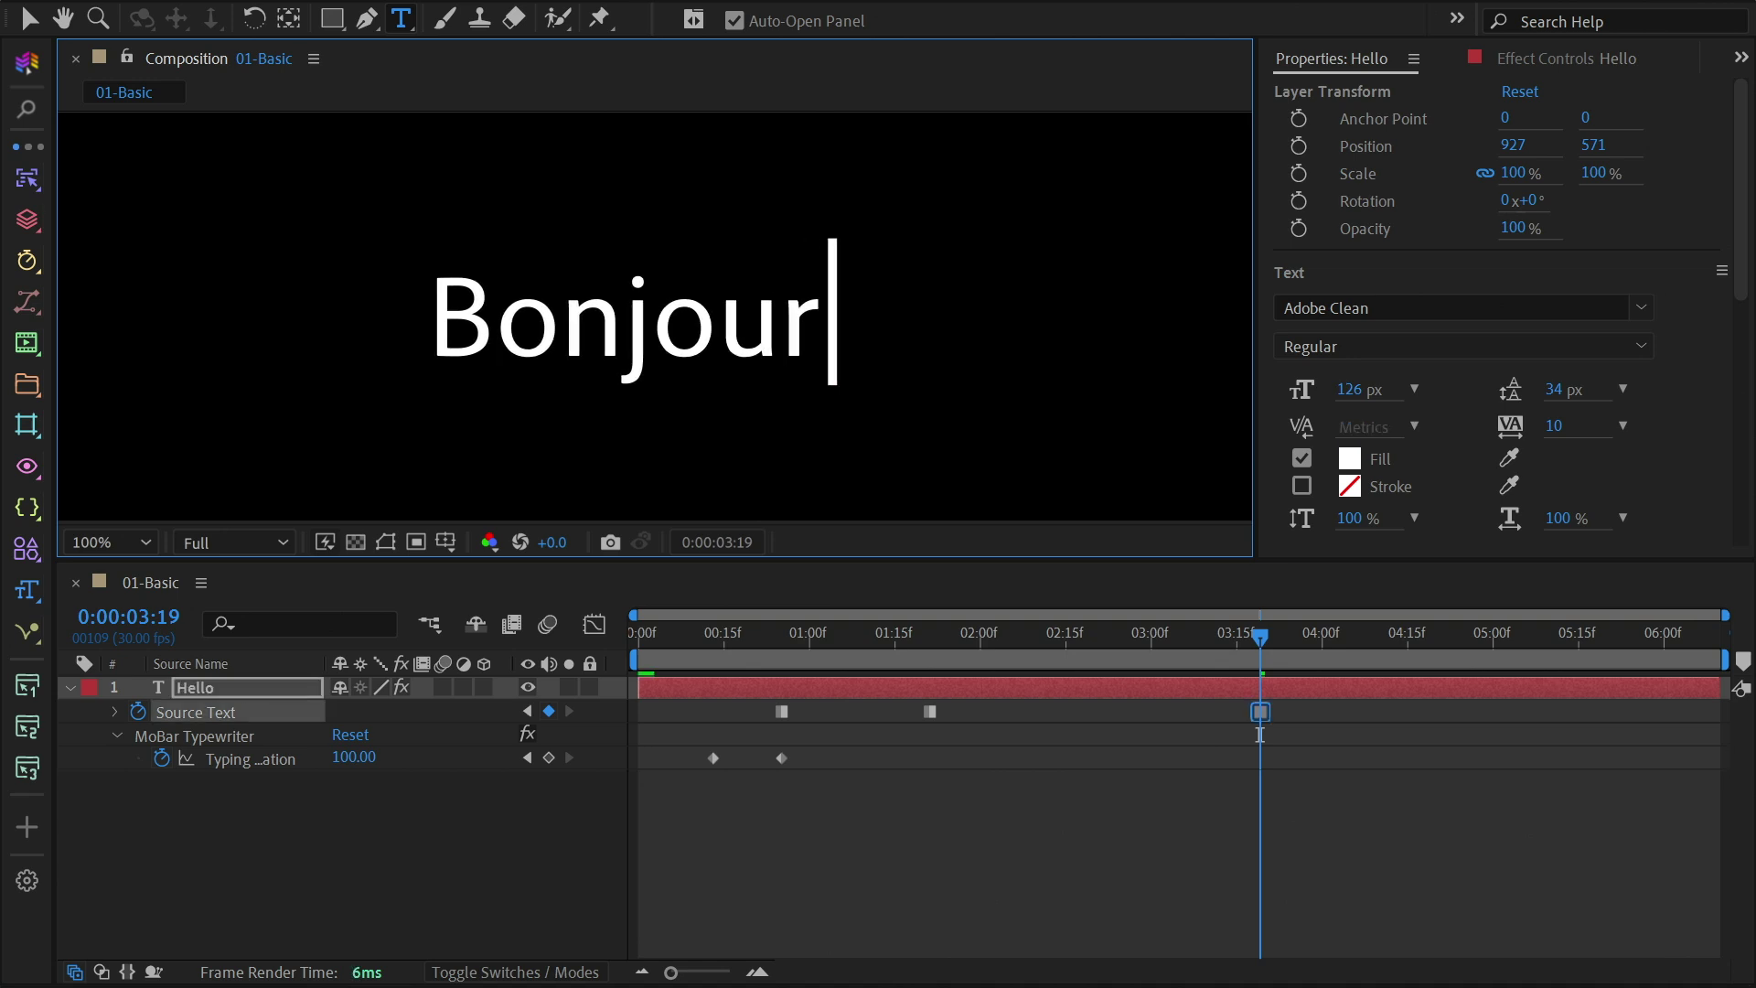
key("Escape")
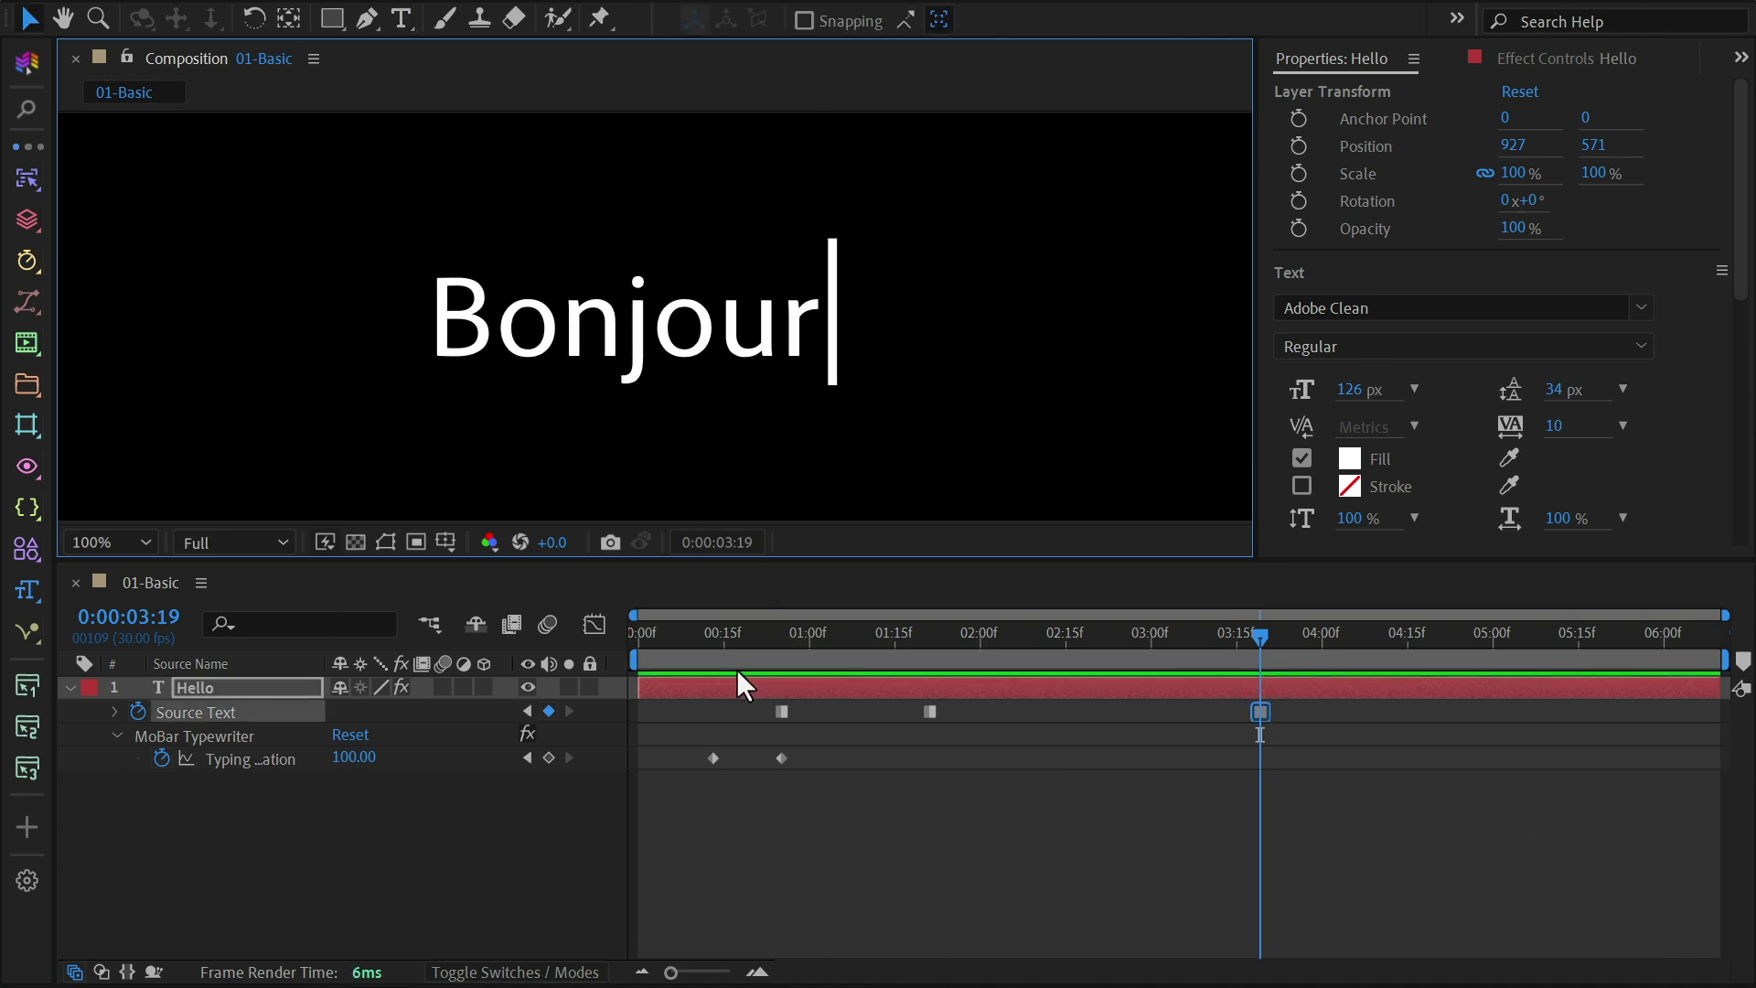
Step: Keyframe Typing Animation at 100 at 1:15 and 0 at 1:21, then preview
left_click_drag(717, 635, 888, 667)
left_click(549, 758)
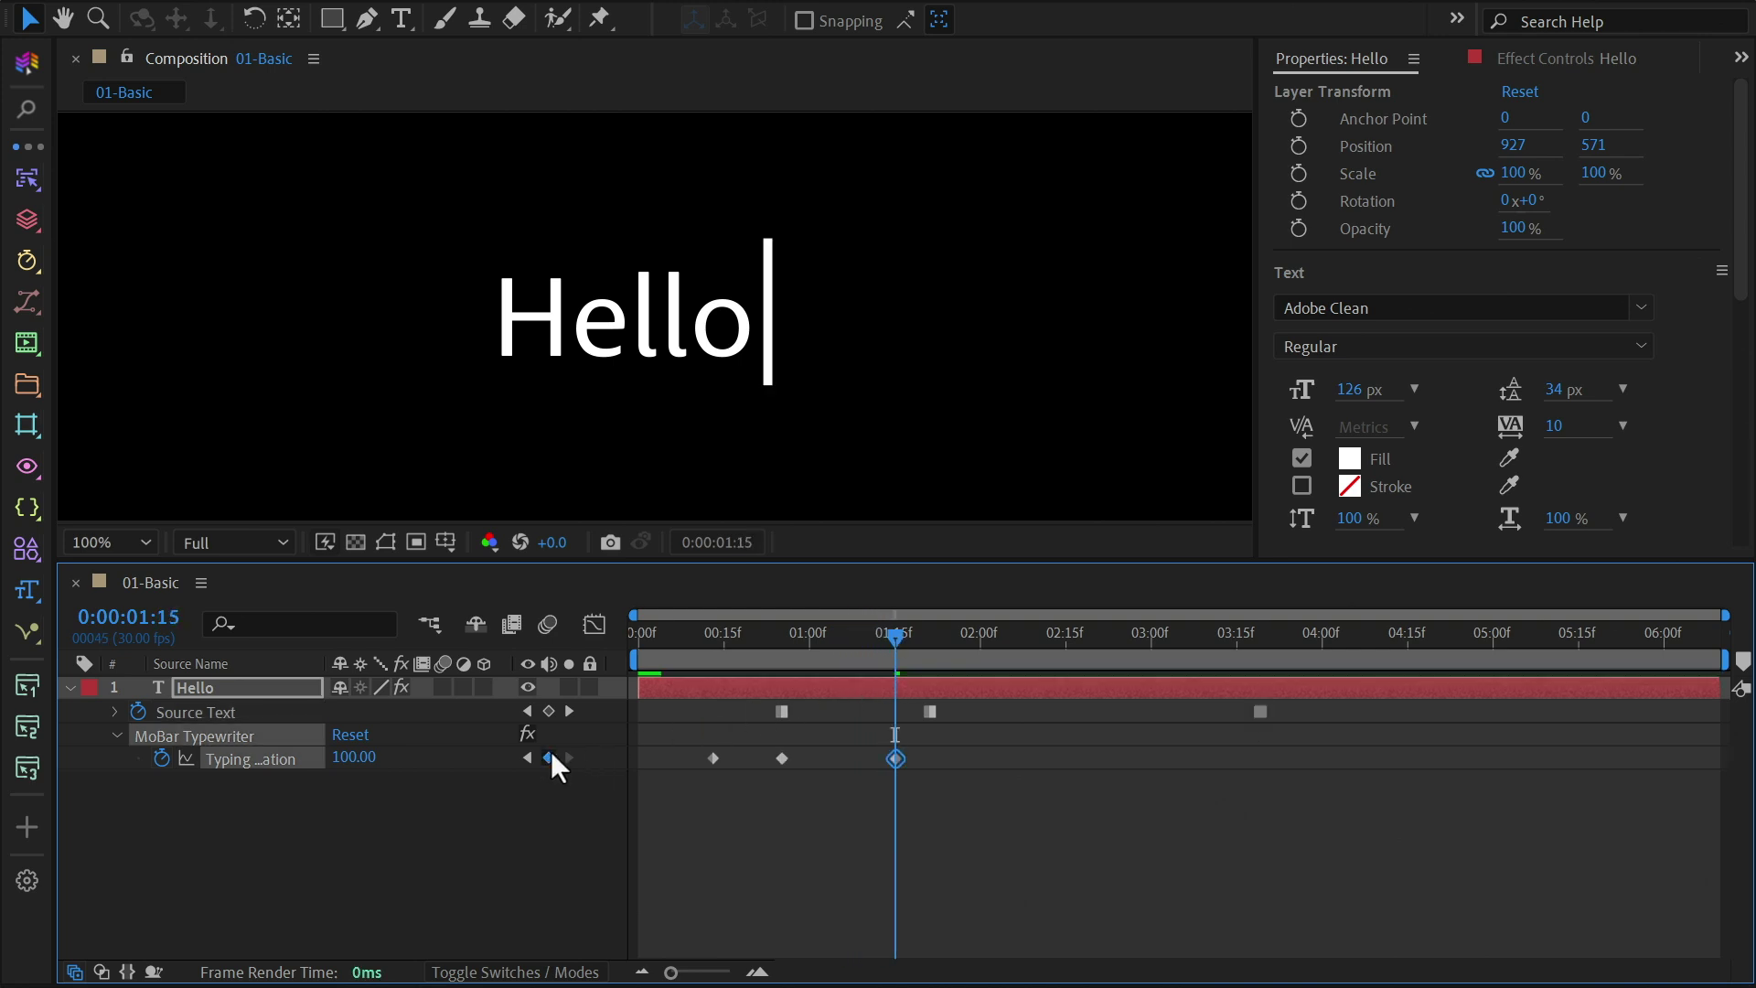
key("k")
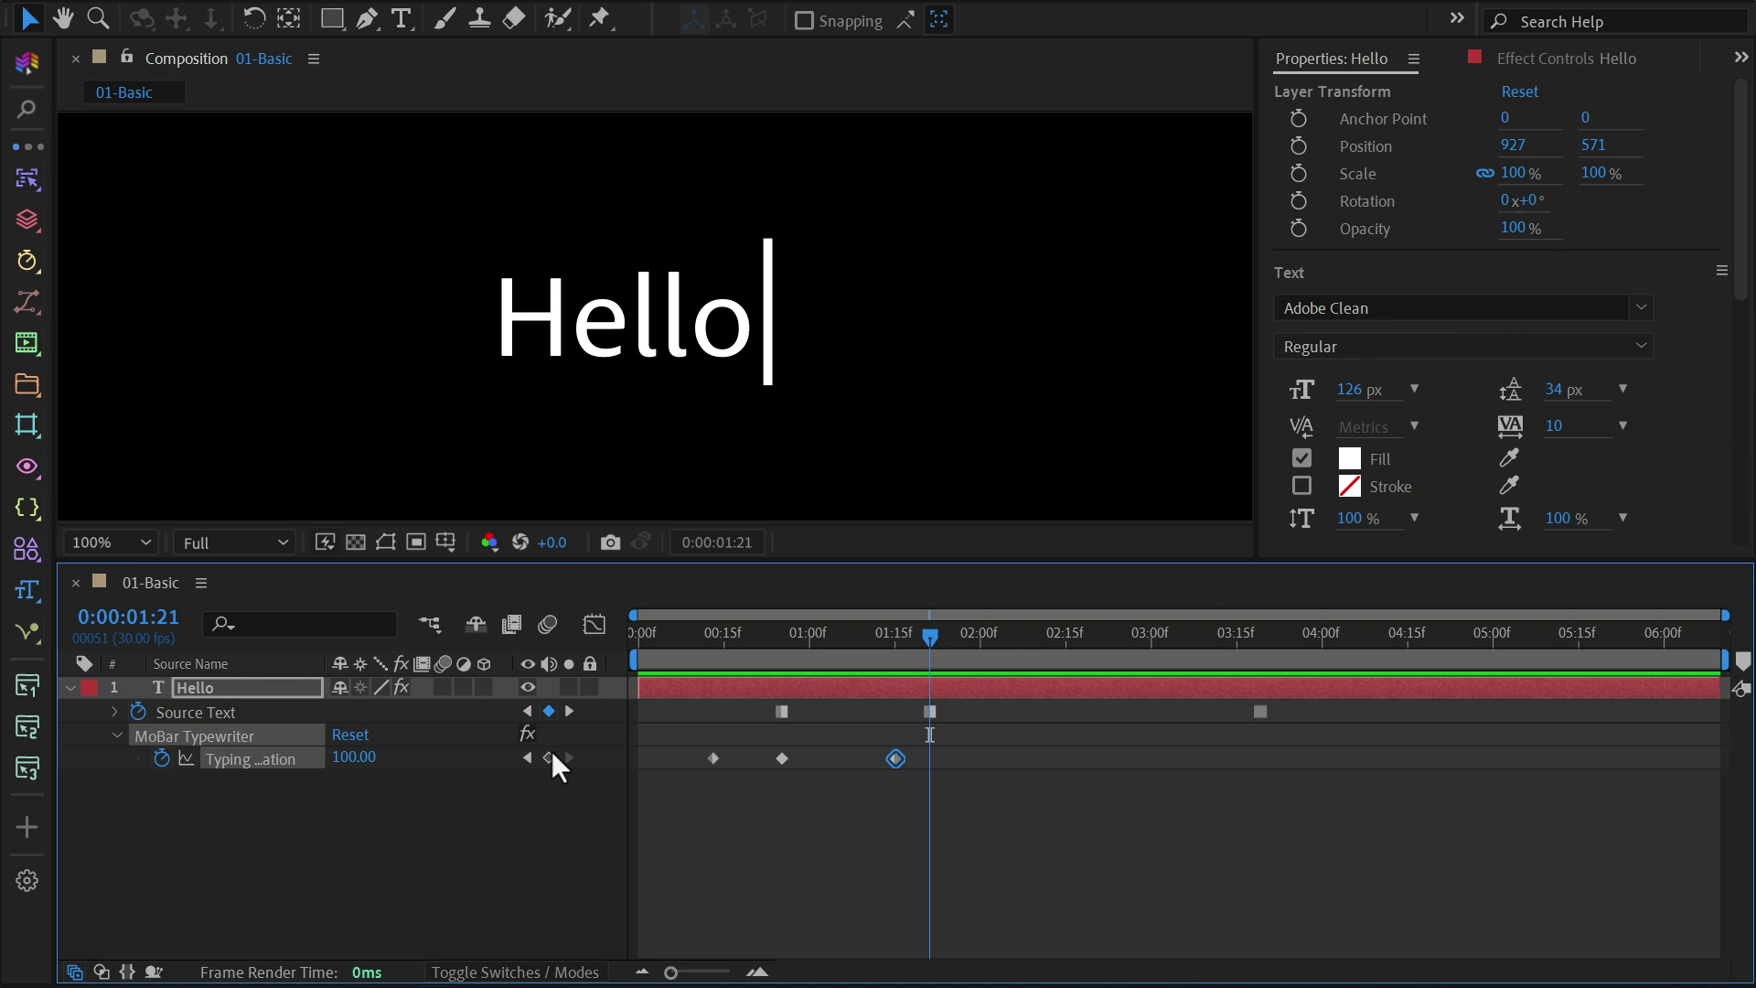
type("0")
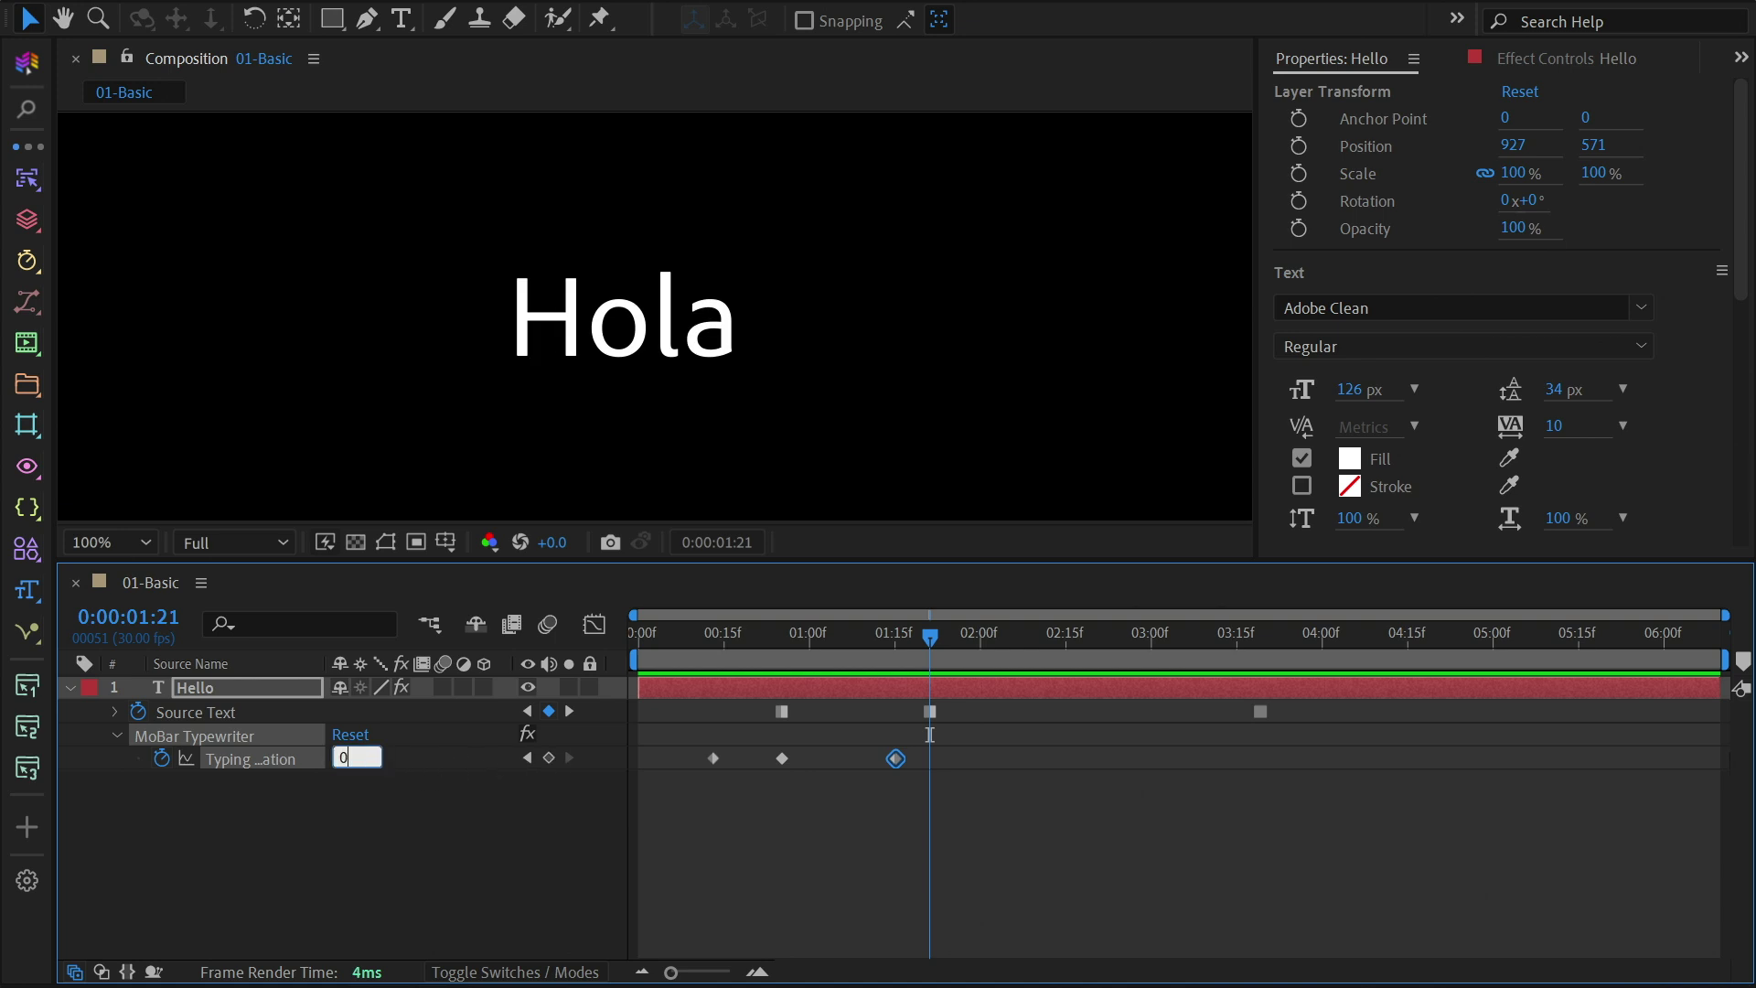
key("Return")
key("Home")
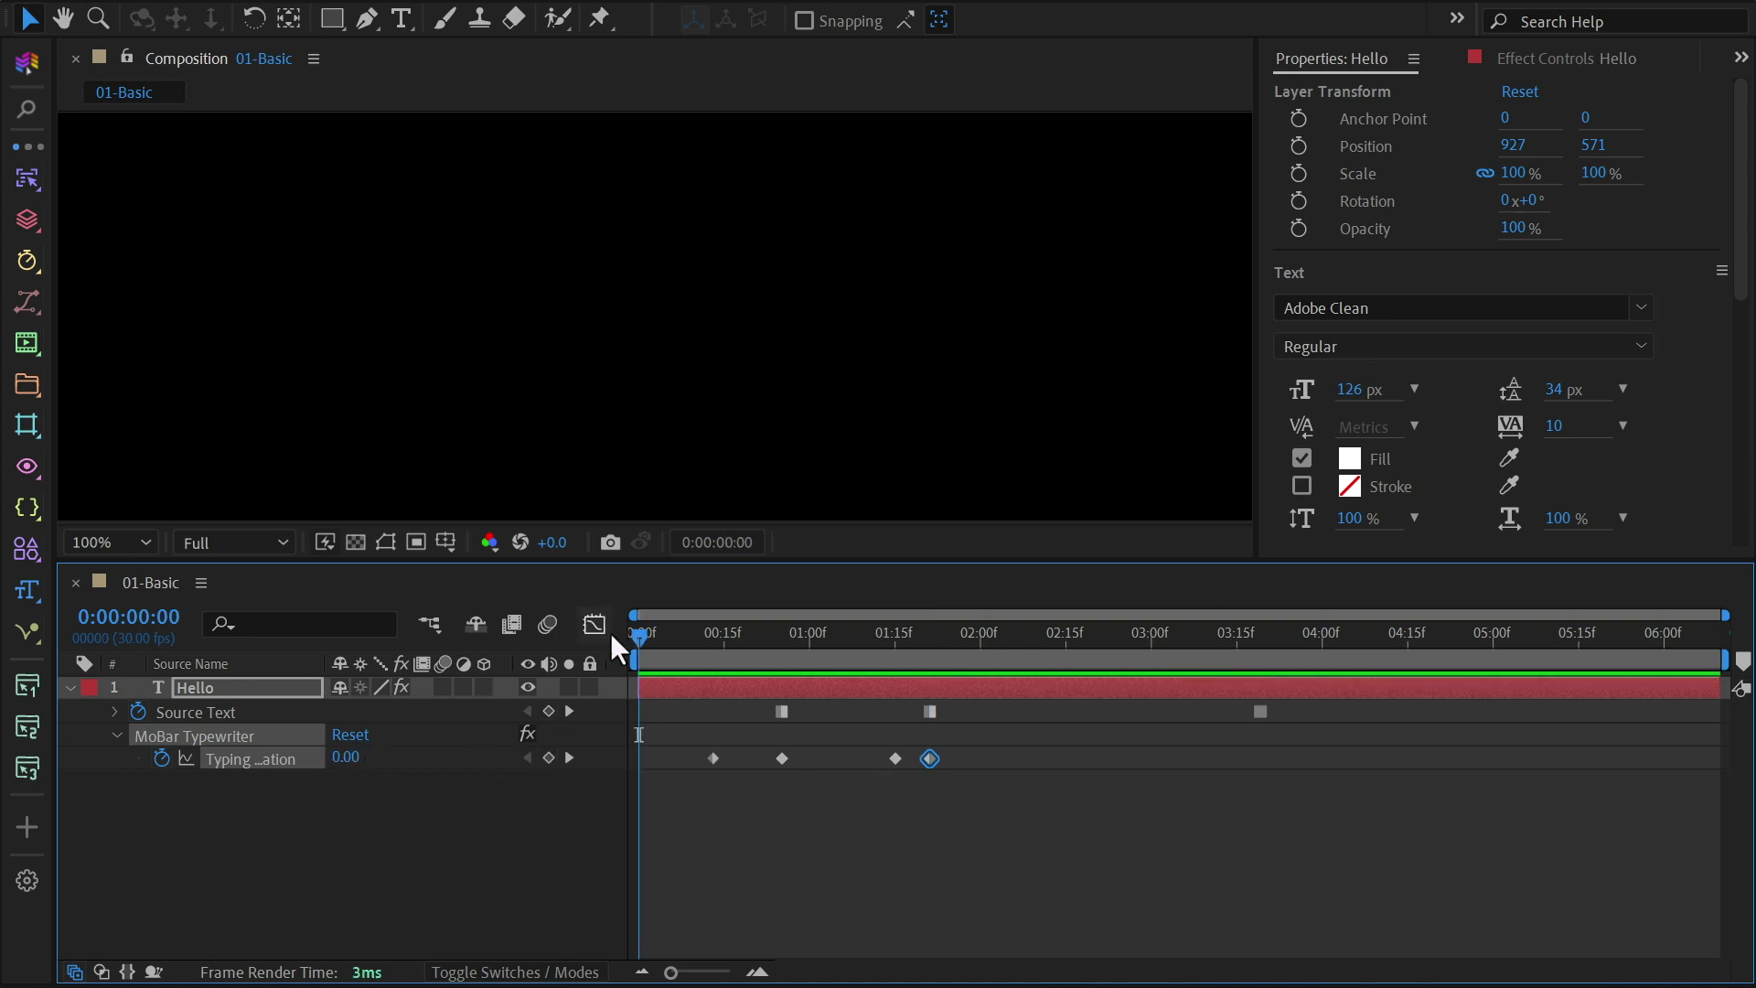
key("space")
key("space")
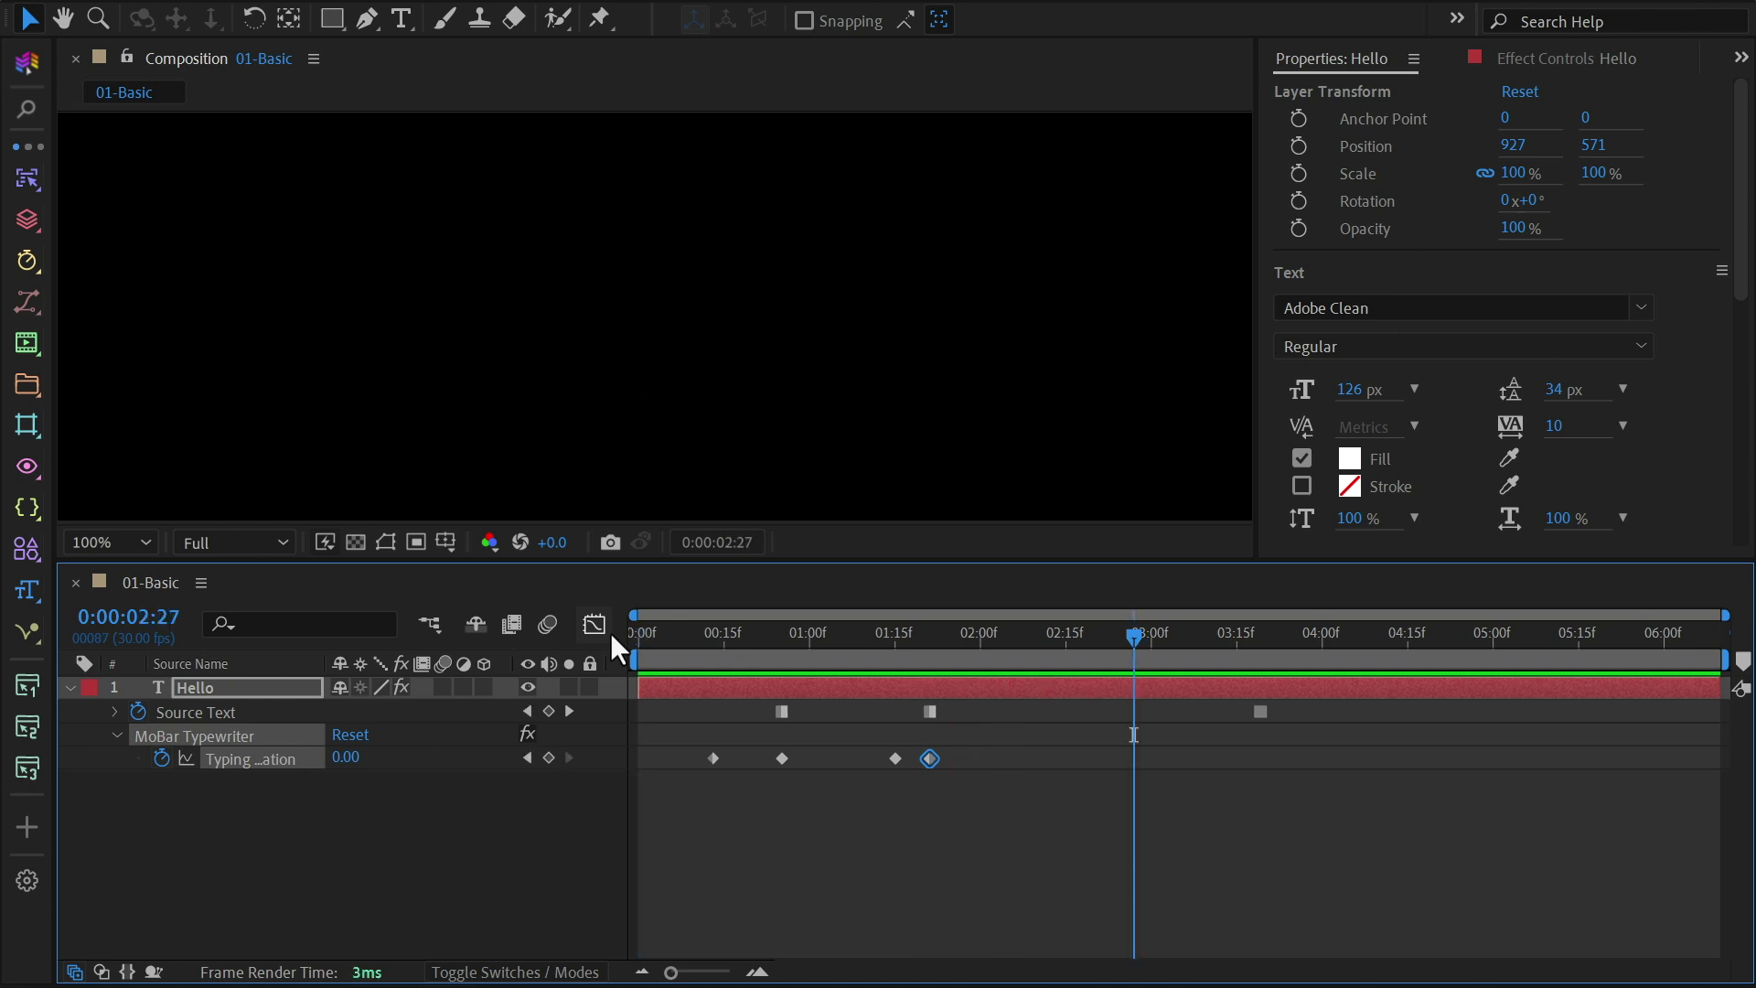
Step: Enter a Typing Animation value of 30 and preview the result
left_click(927, 633)
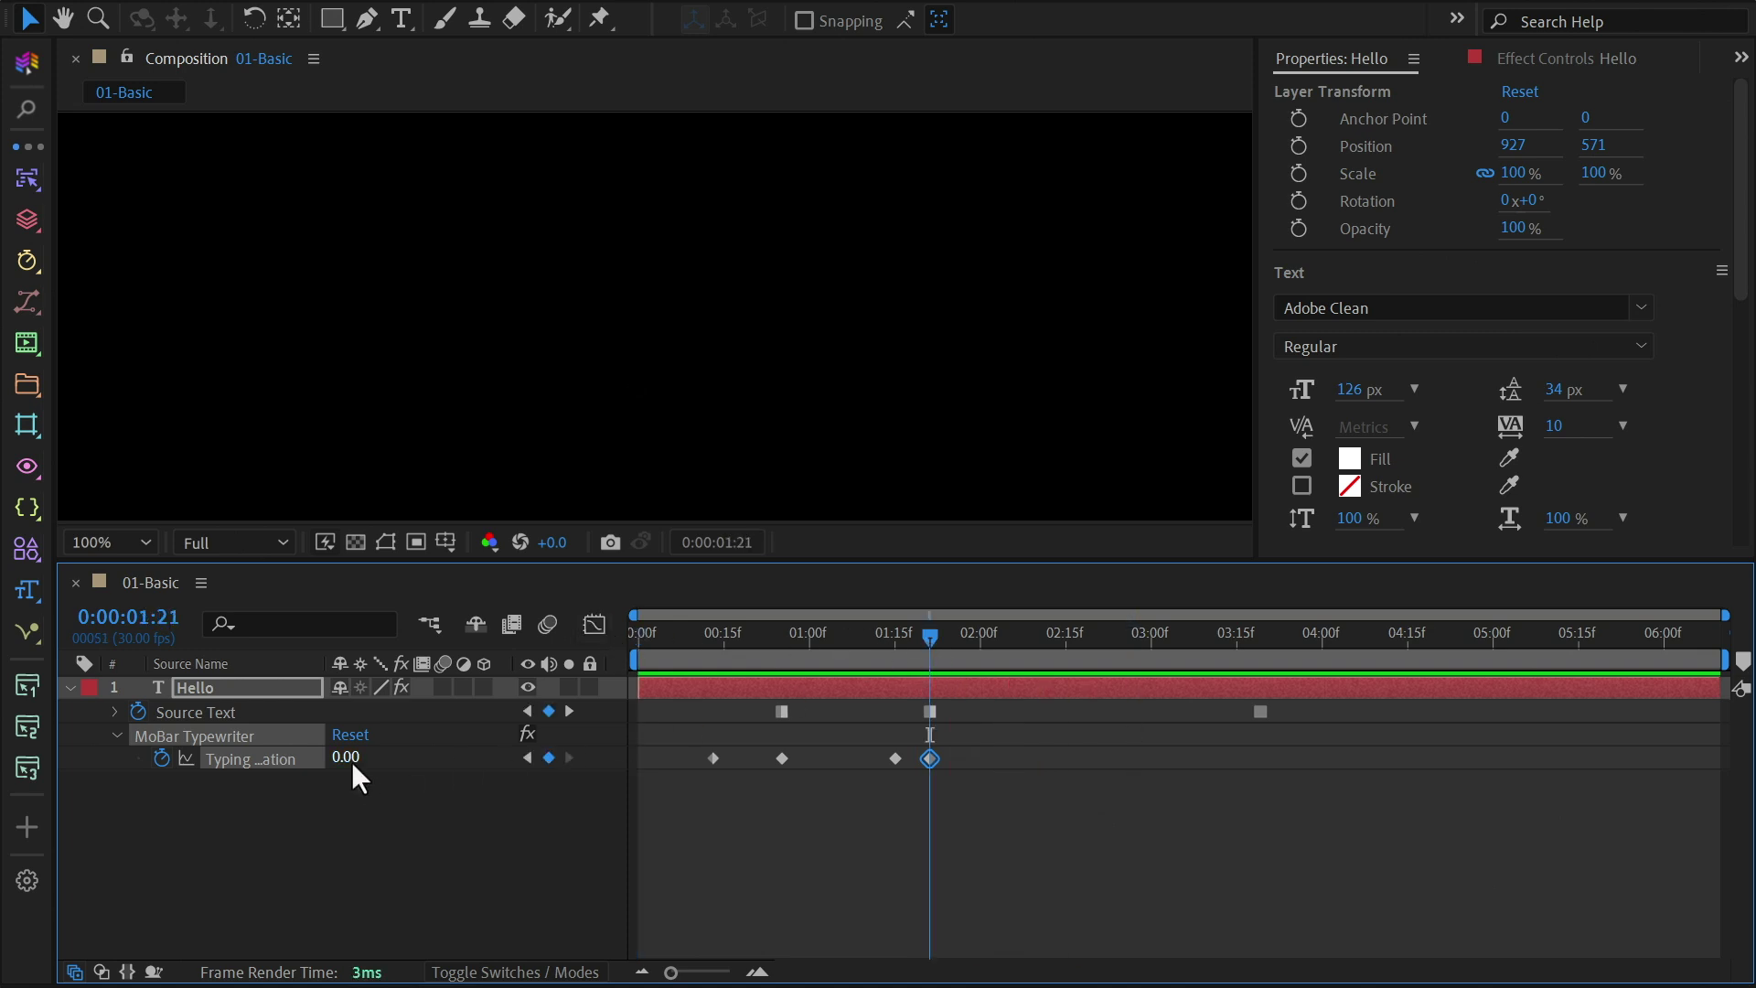
type("30")
key("Return")
left_click(686, 639)
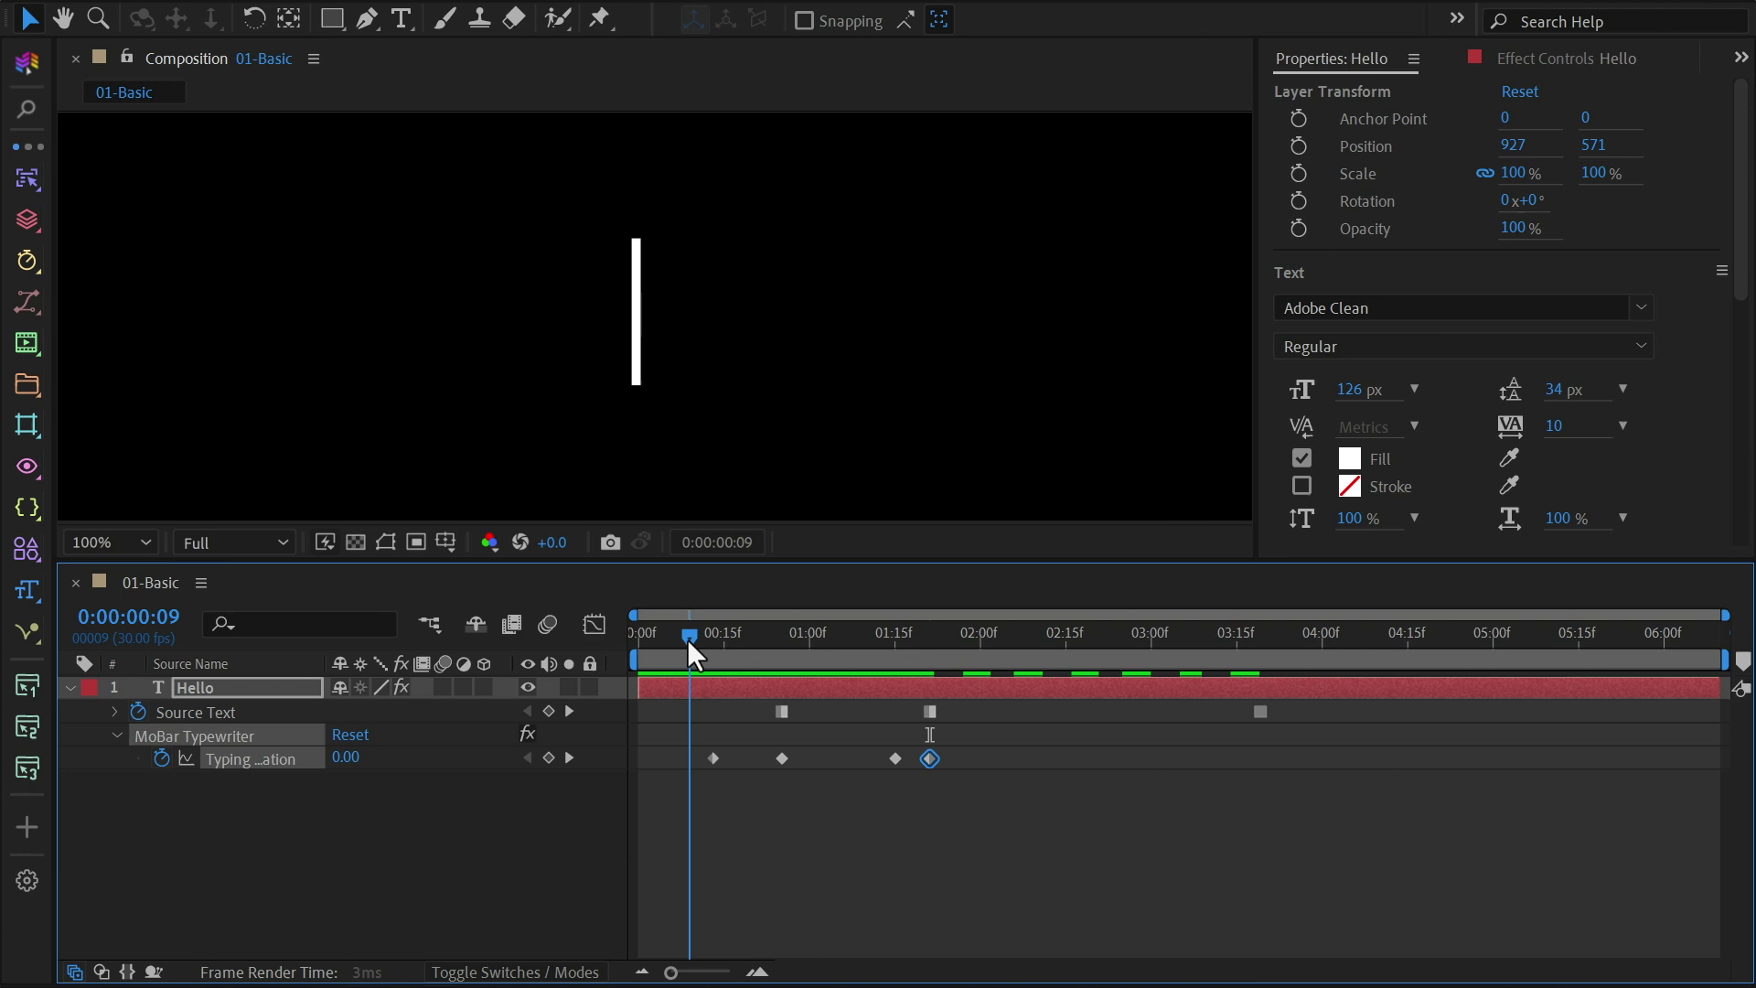
key("space")
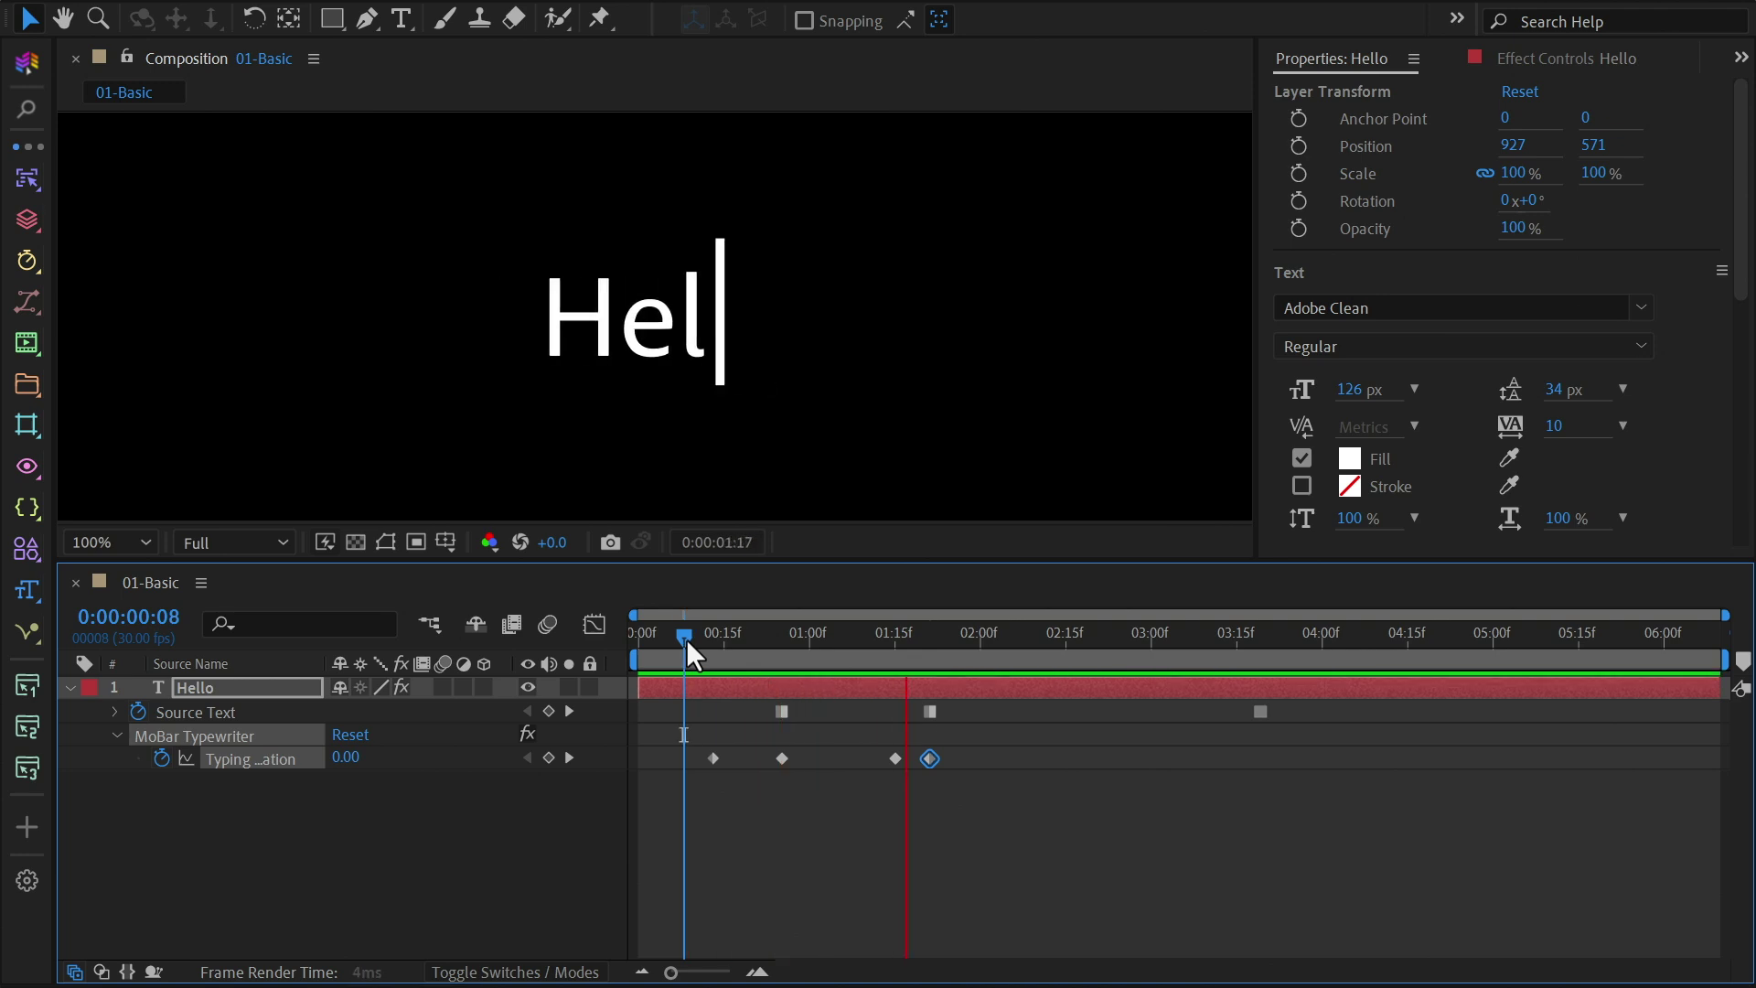
key("space")
Step: Add a Typing Animation keyframe at 2:04 and set 100 at 2:12, then preview
left_click_drag(1017, 635, 1003, 634)
left_click(547, 758)
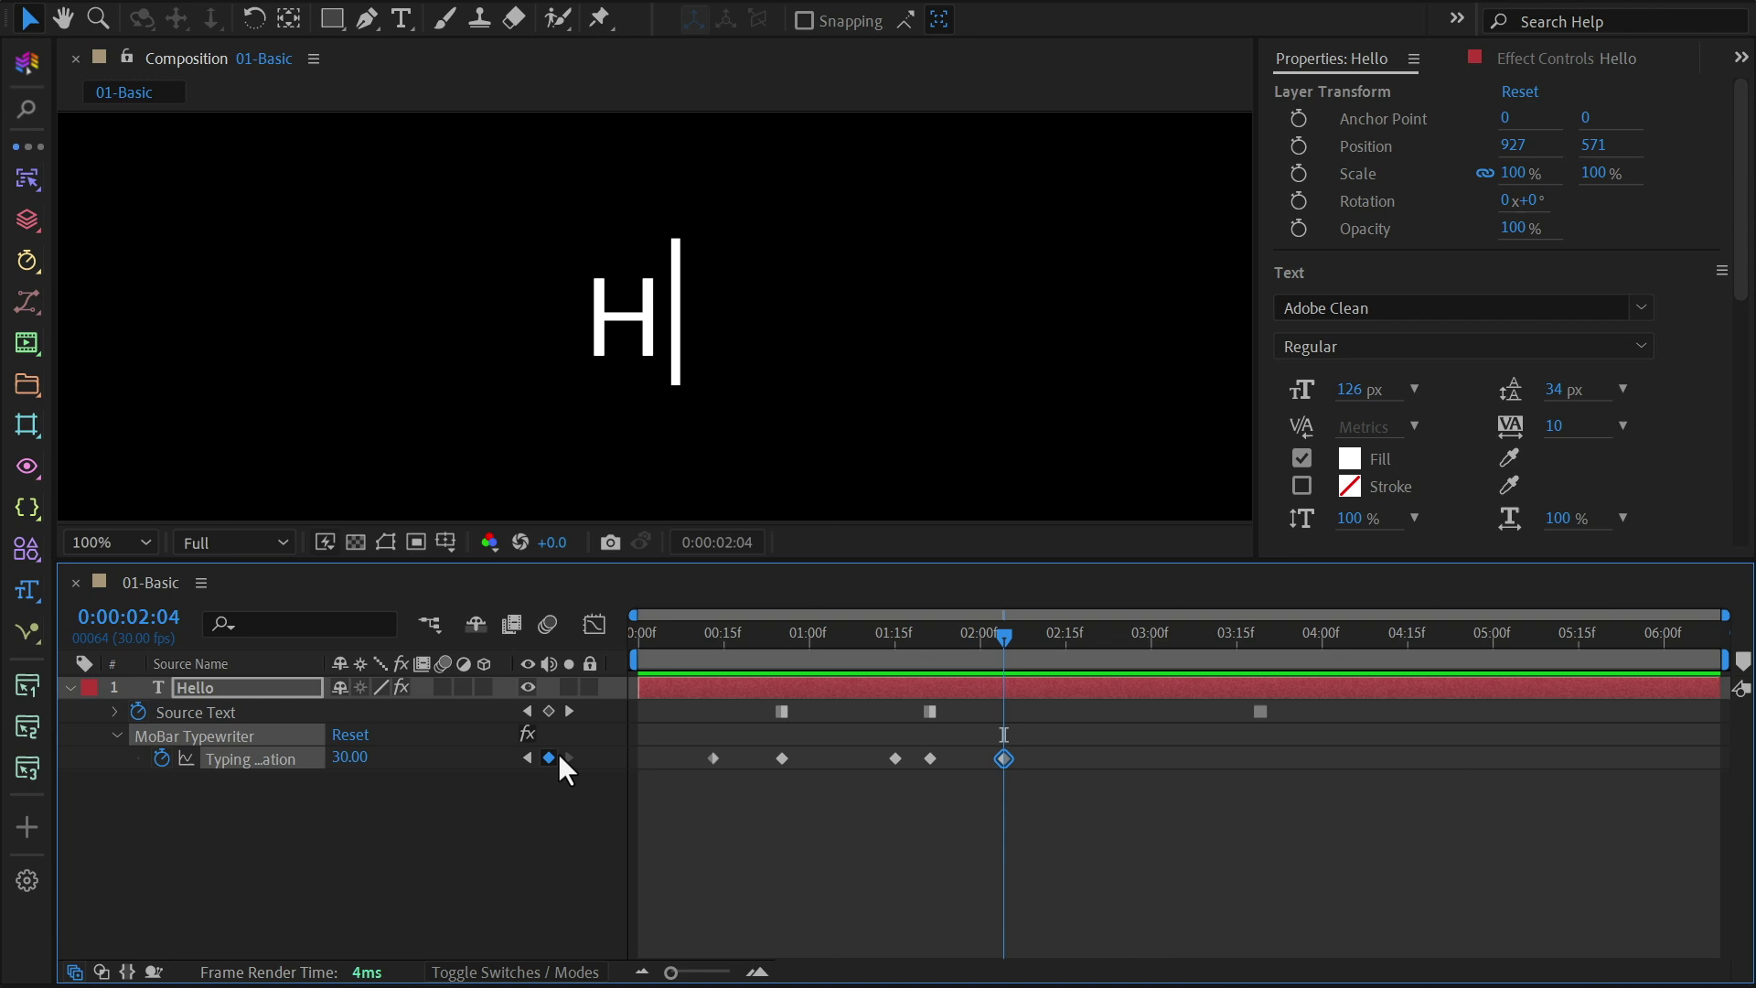
left_click(1047, 631)
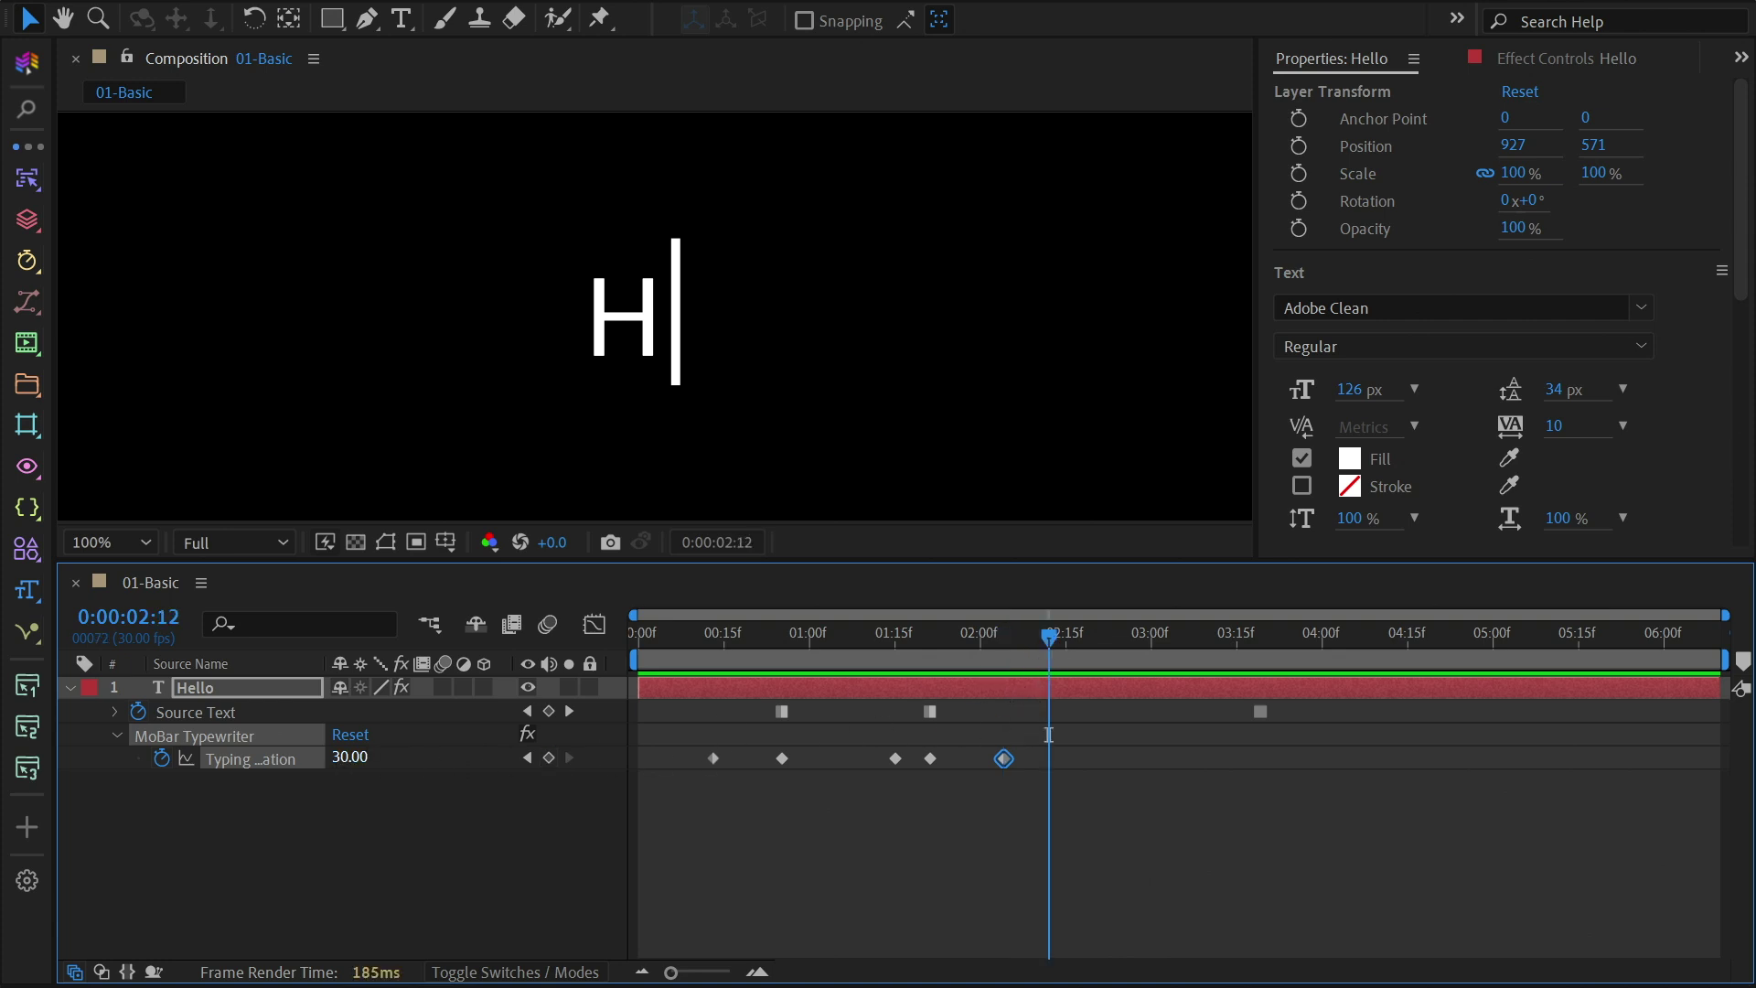
left_click(350, 756)
type("100")
key("Return")
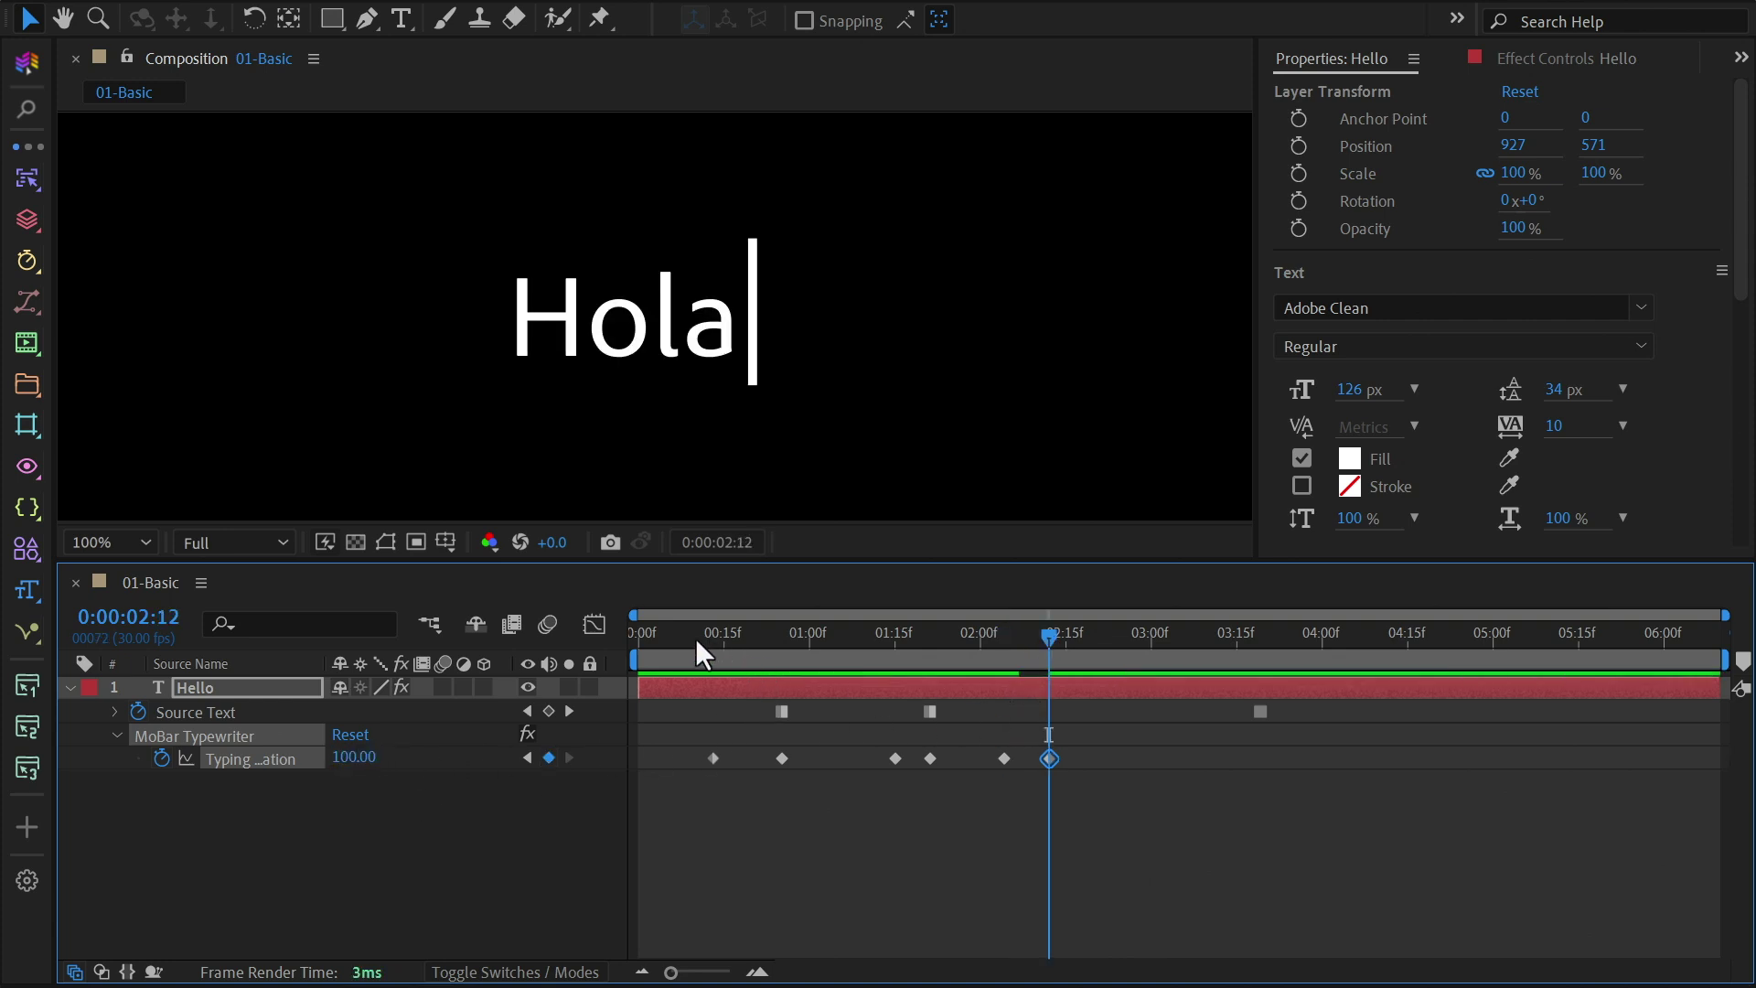
left_click(676, 638)
key("space")
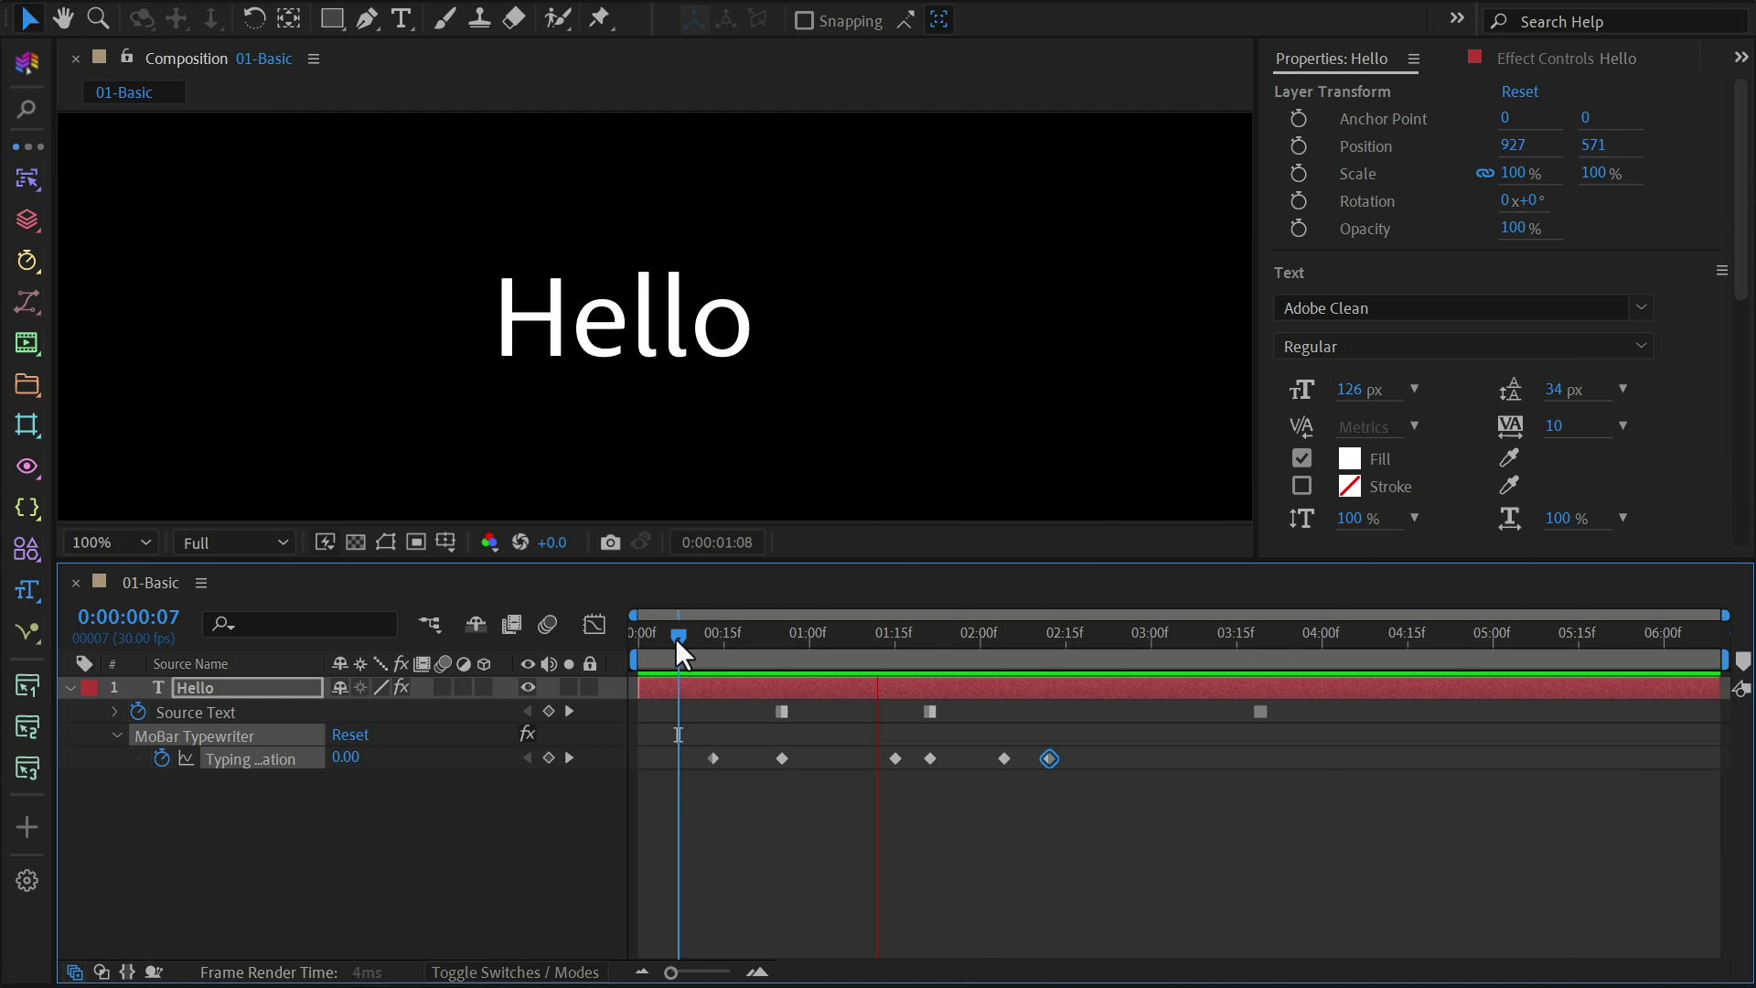
Step: Add a Typing Animation keyframe at 3:05 and set 0 at 3:12 so Hola erases
key("space")
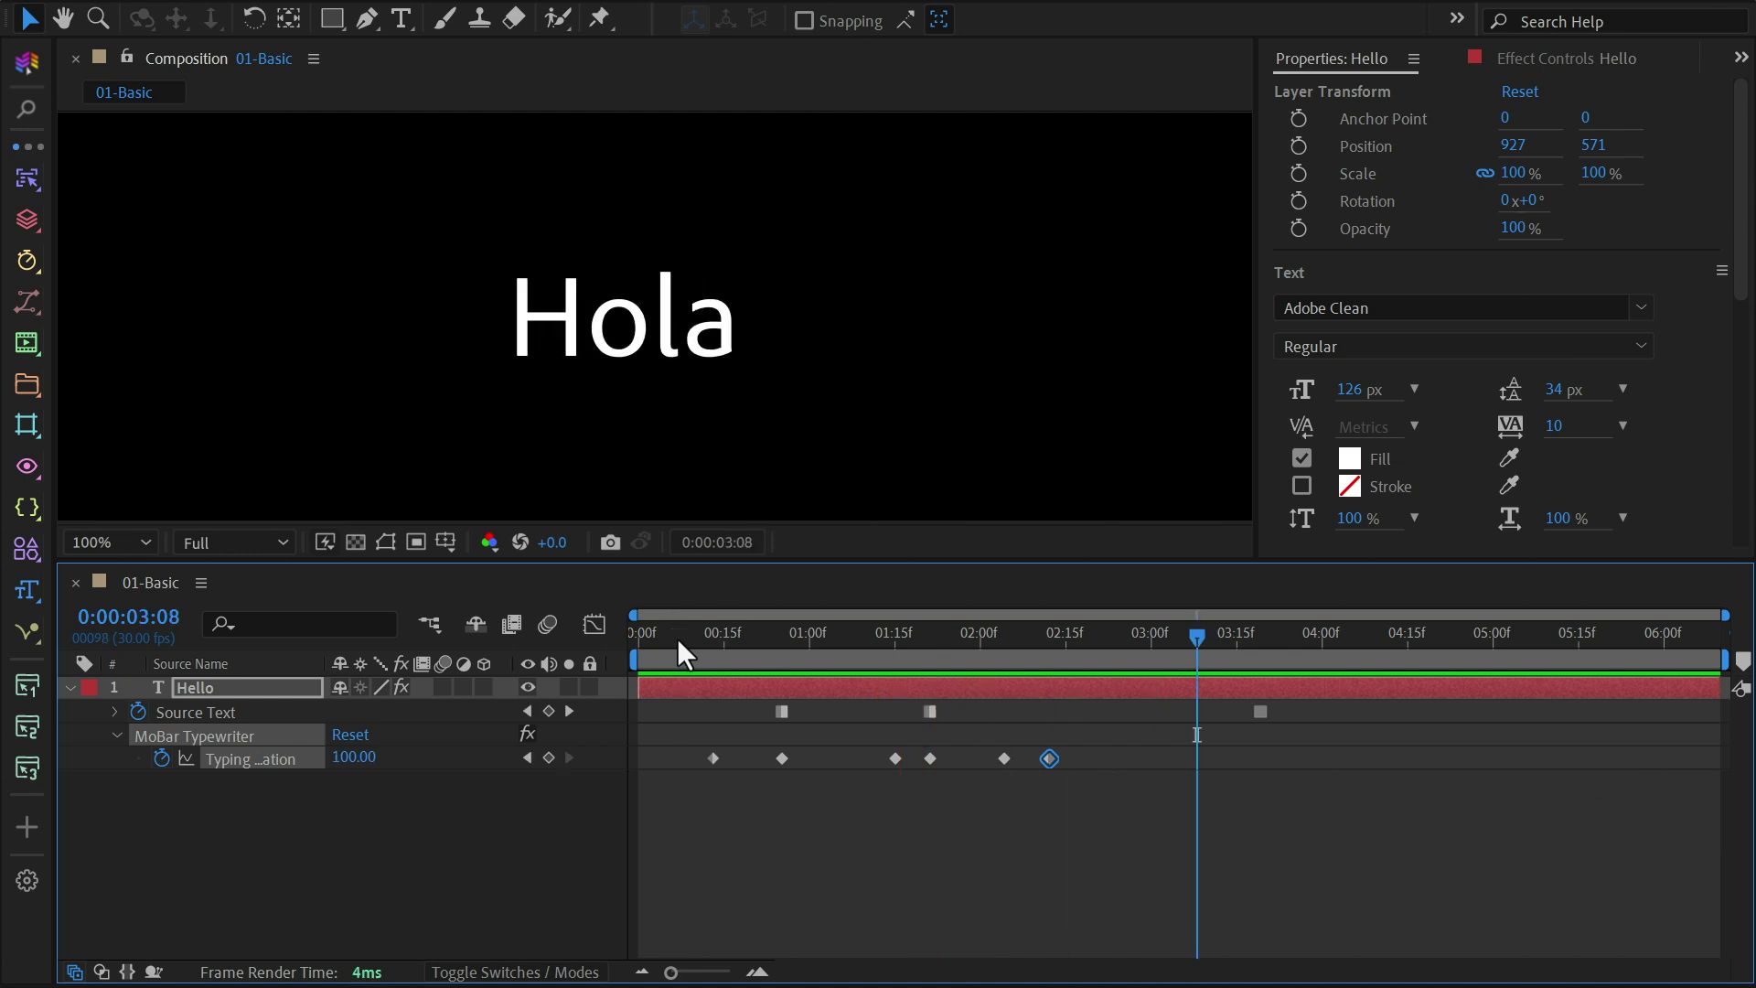
key("Page_Up")
key("Page_Up")
key("Page_Up")
left_click(548, 759)
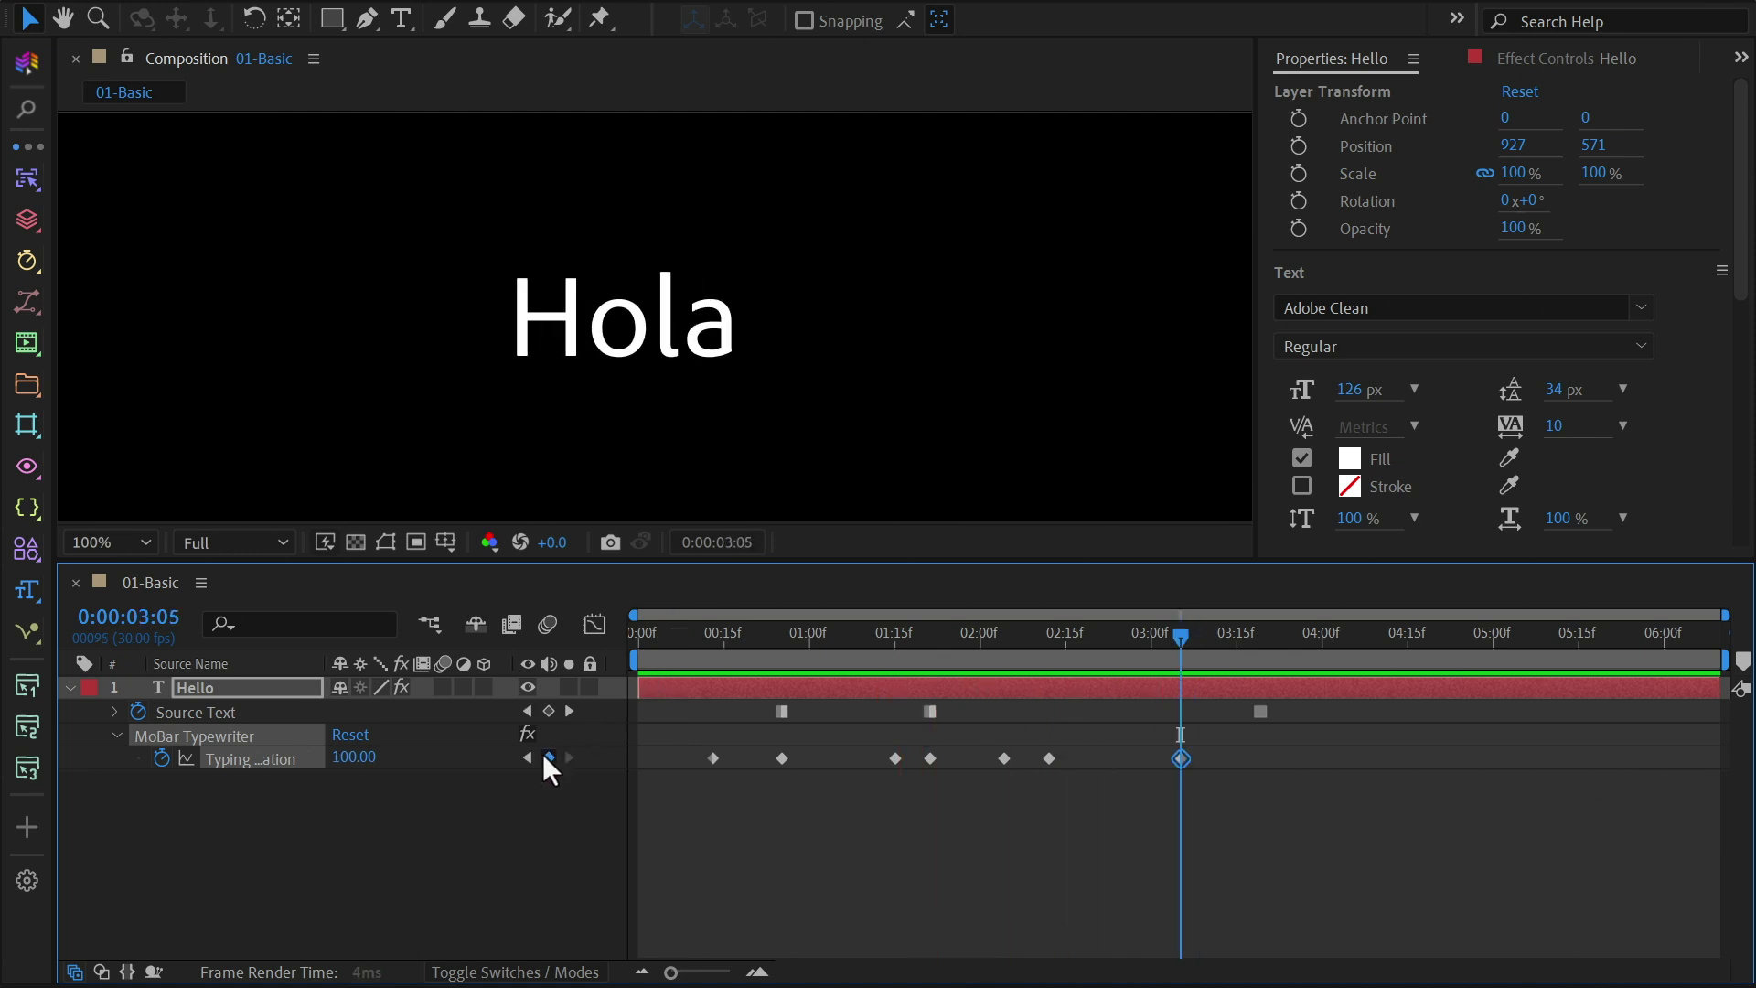
key("Page_Down")
key("Page_Down")
key("Page_Down")
key("Page_Down")
key("Page_Down")
key("Page_Down")
key("Page_Down")
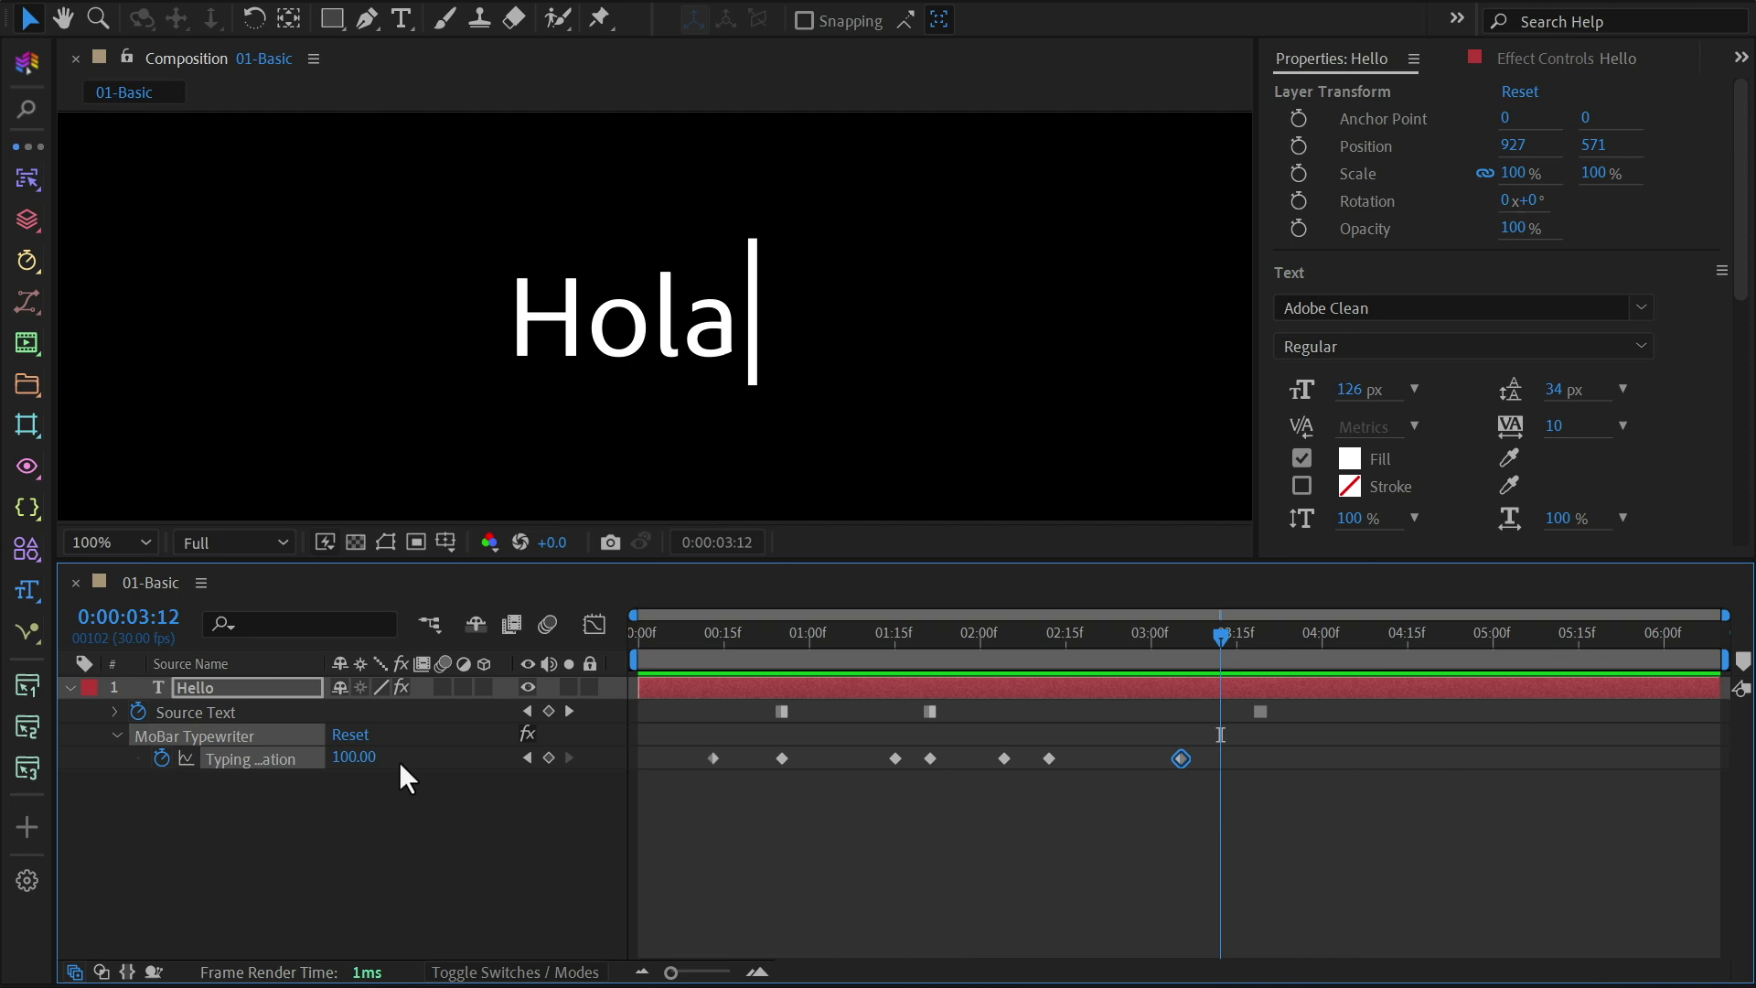
left_click(348, 757)
type("0")
key("Return")
Step: Add a keyframe at 3:25 and set Typing Animation 100 at 4:14, then preview
left_click(1296, 634)
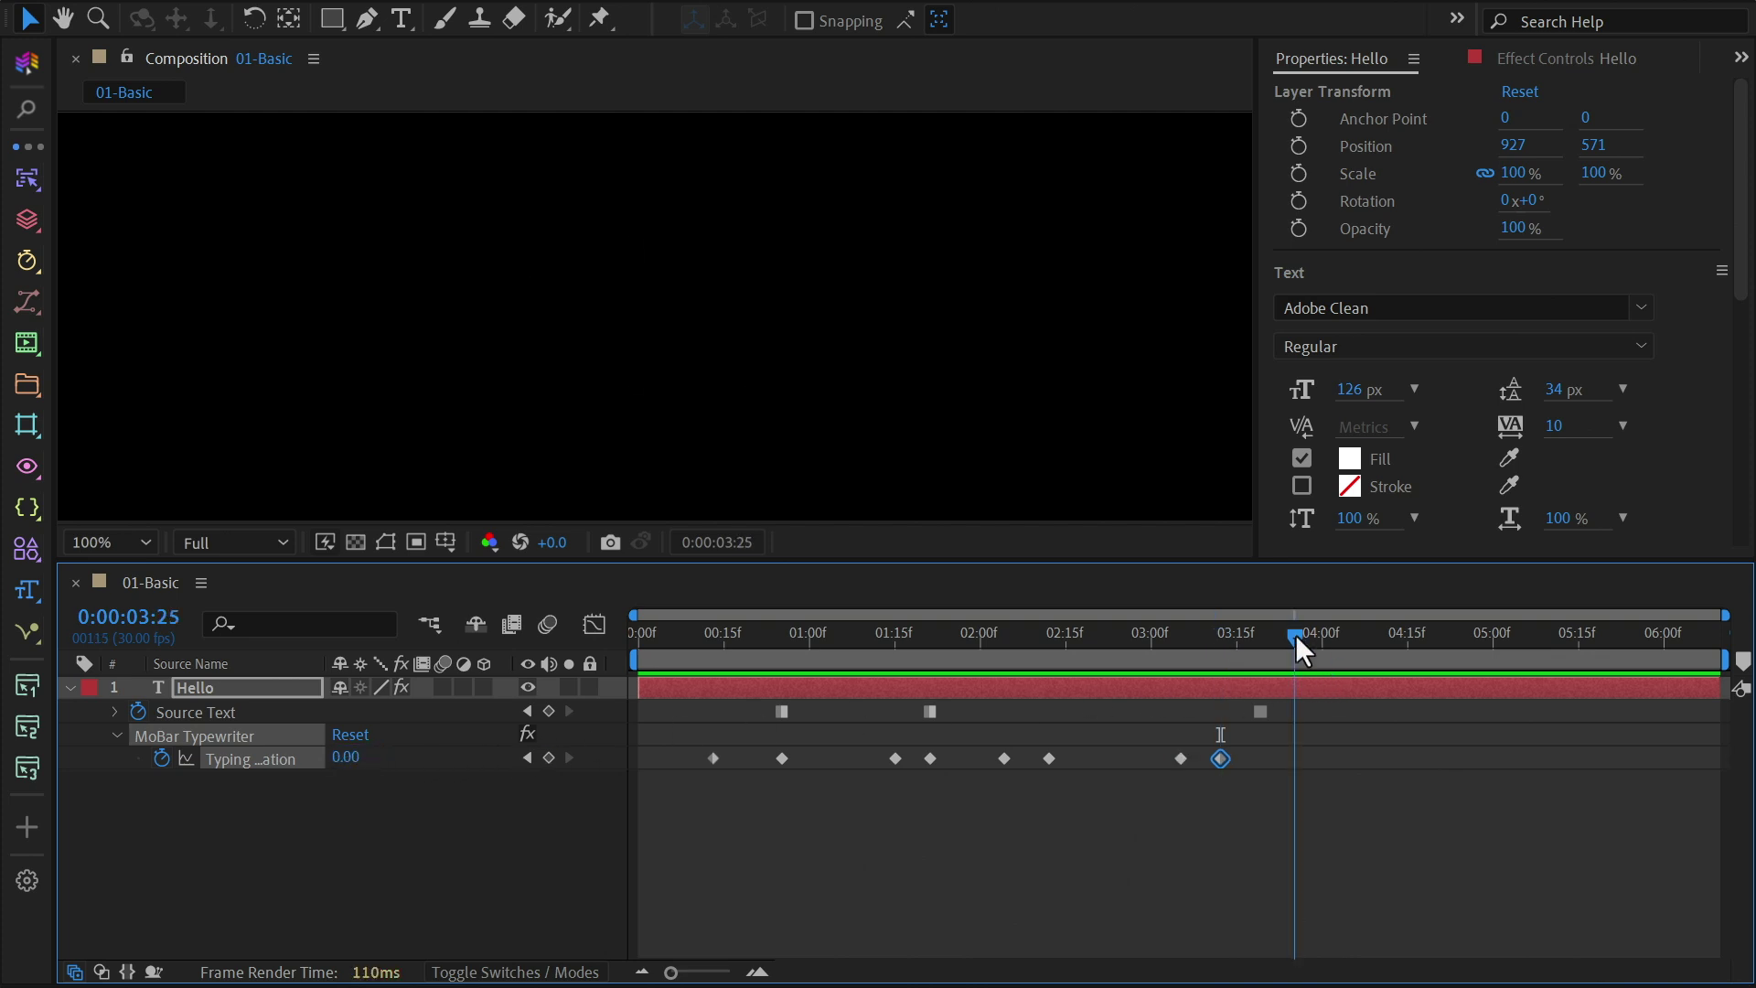
left_click(549, 759)
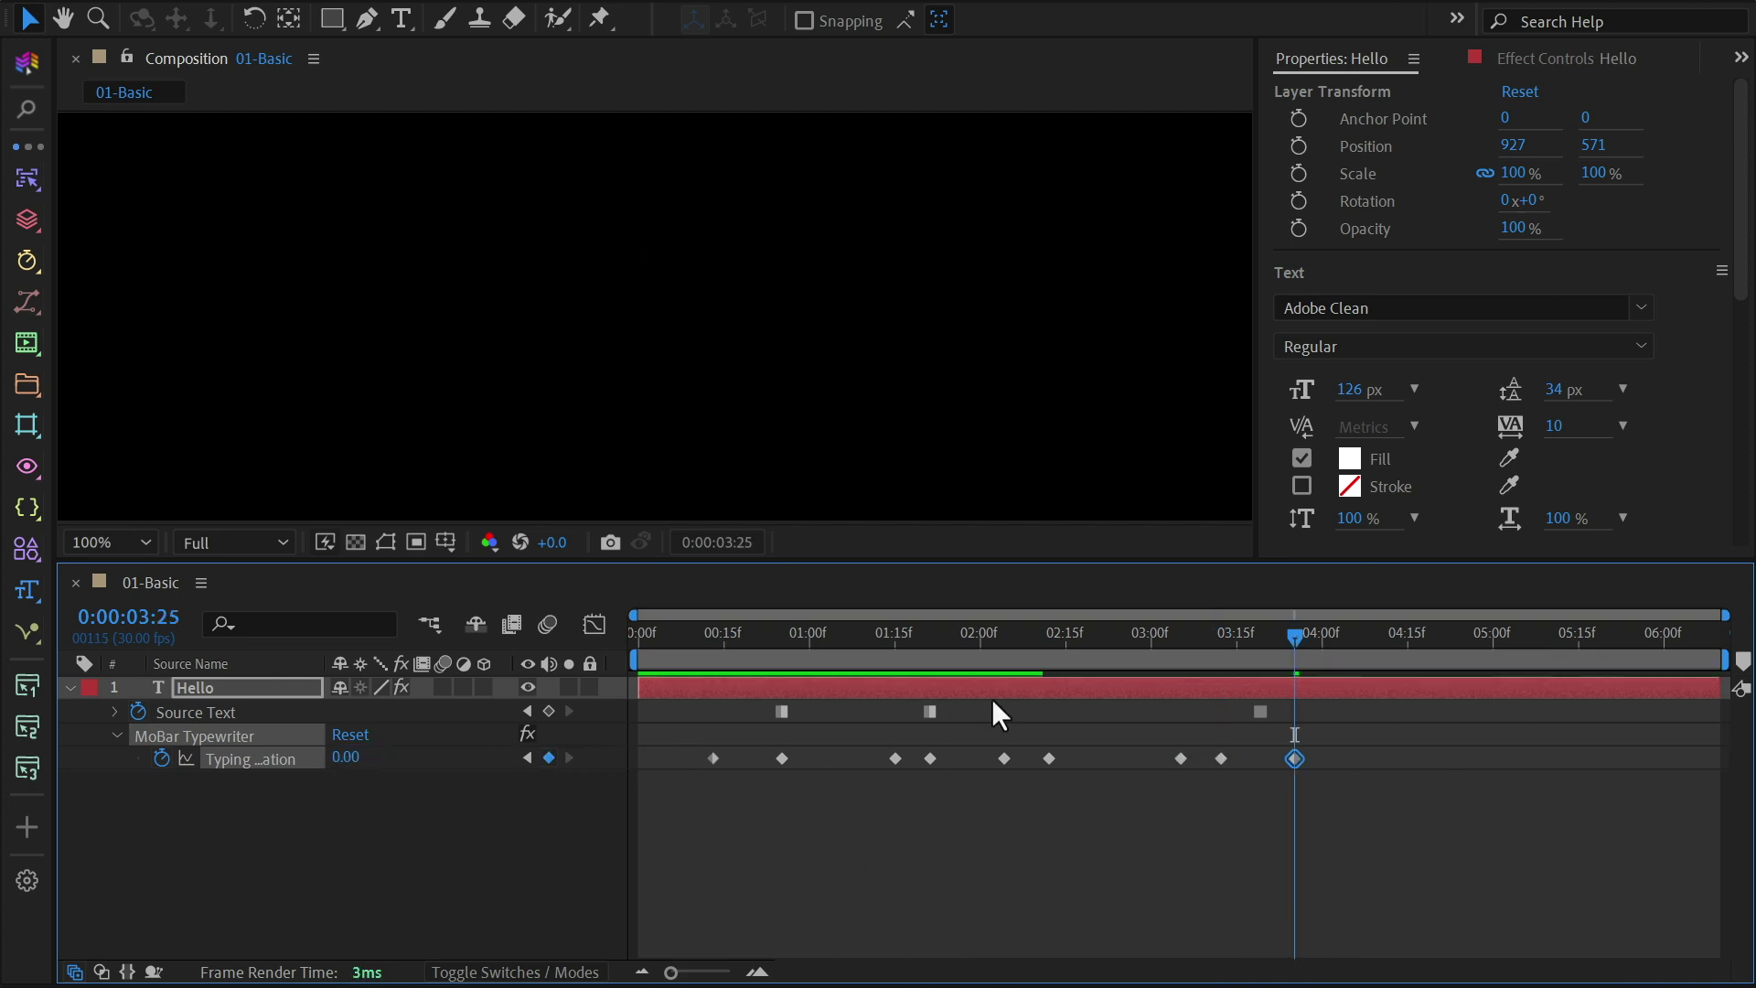
left_click(1401, 639)
left_click(345, 758)
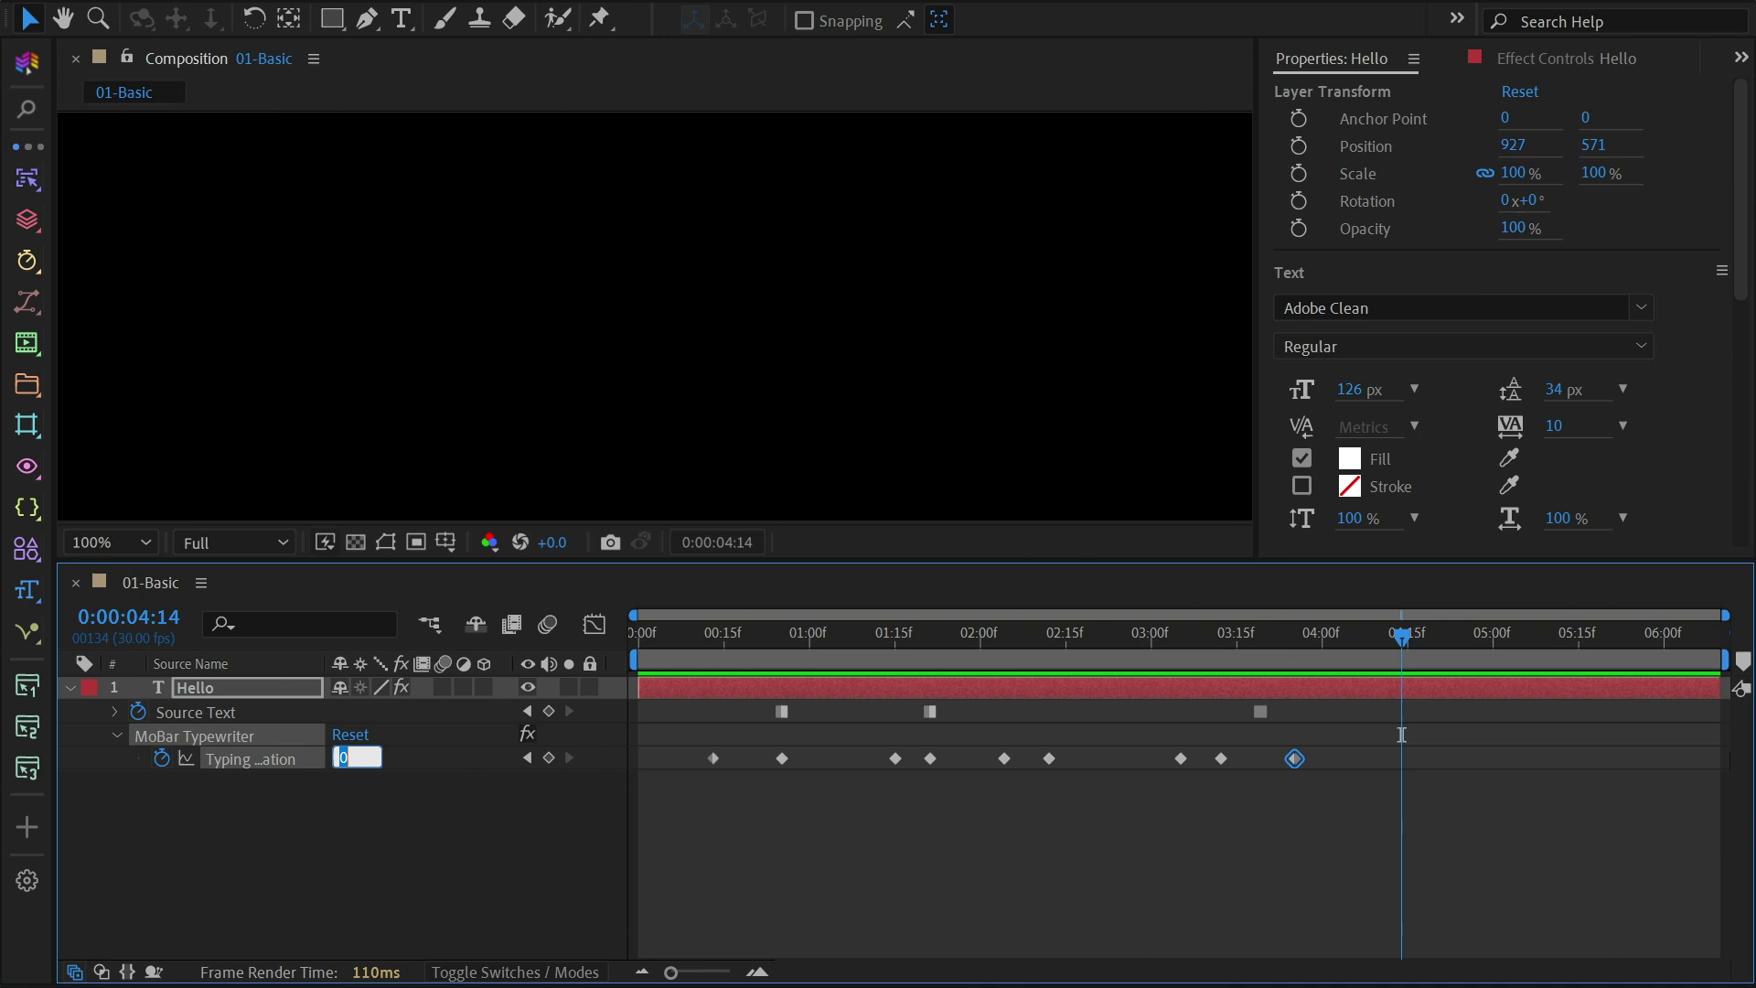
type("100")
key("Return")
key("Home")
key("space")
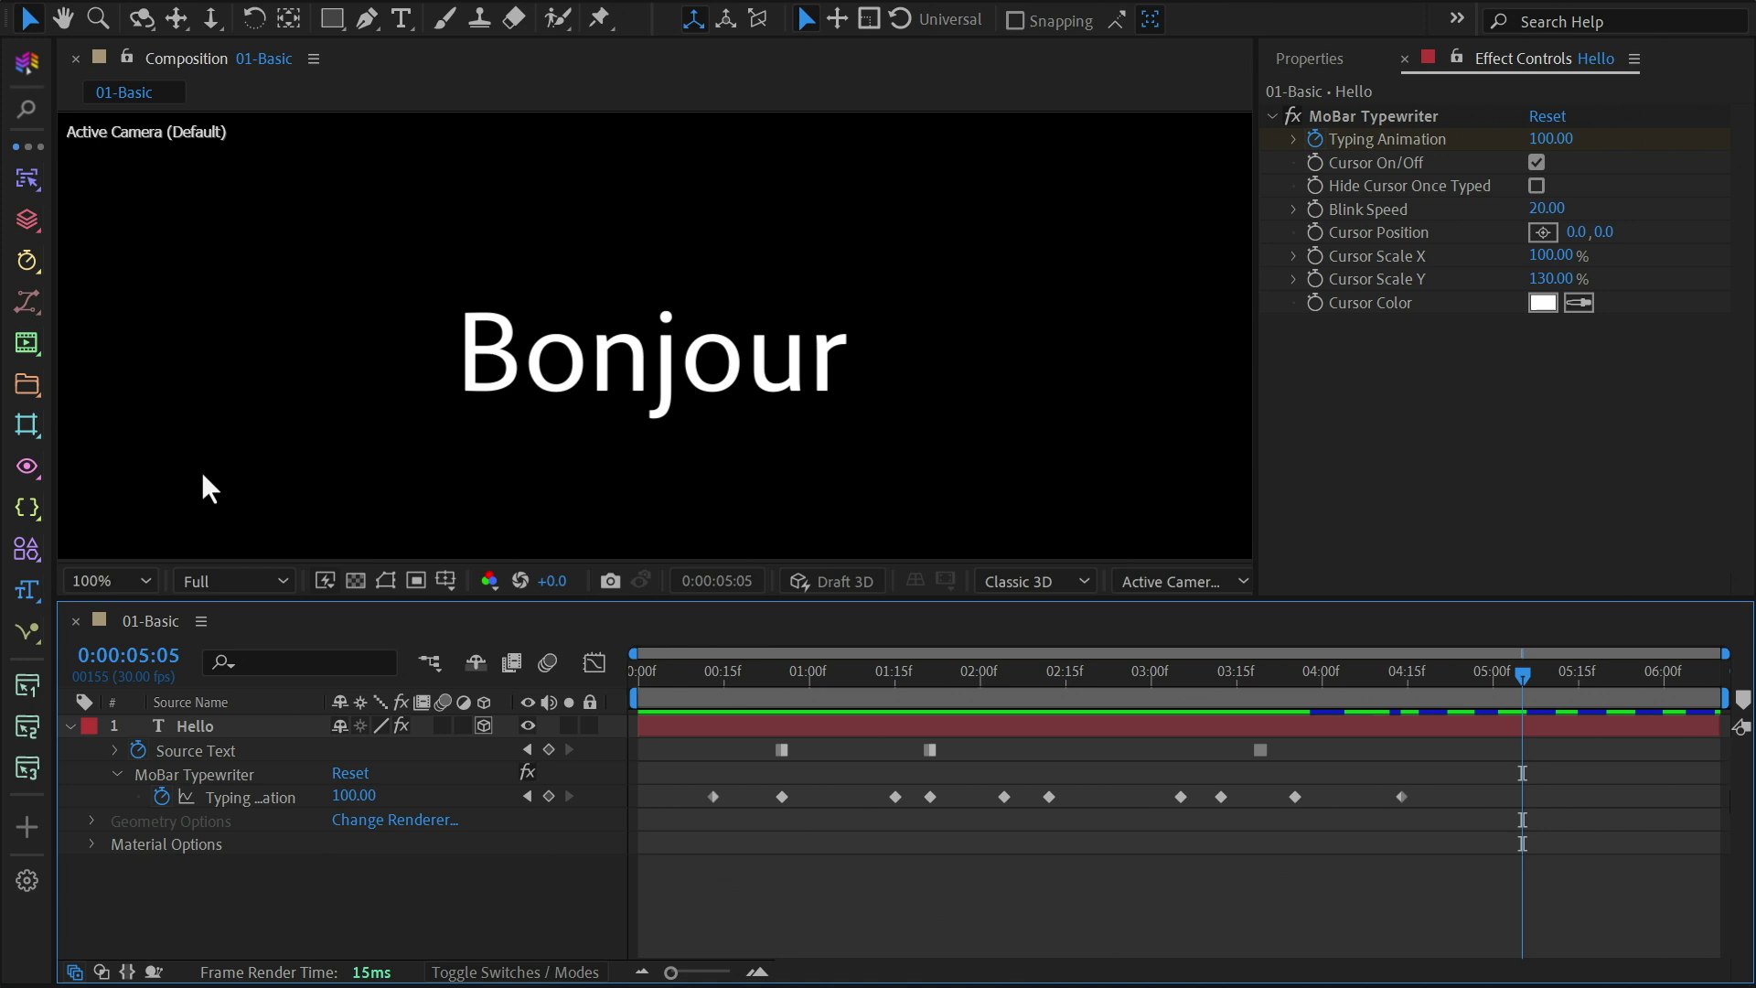
Step: Create a Camera Rig and expand its Auto Movement settings
left_click(27, 343)
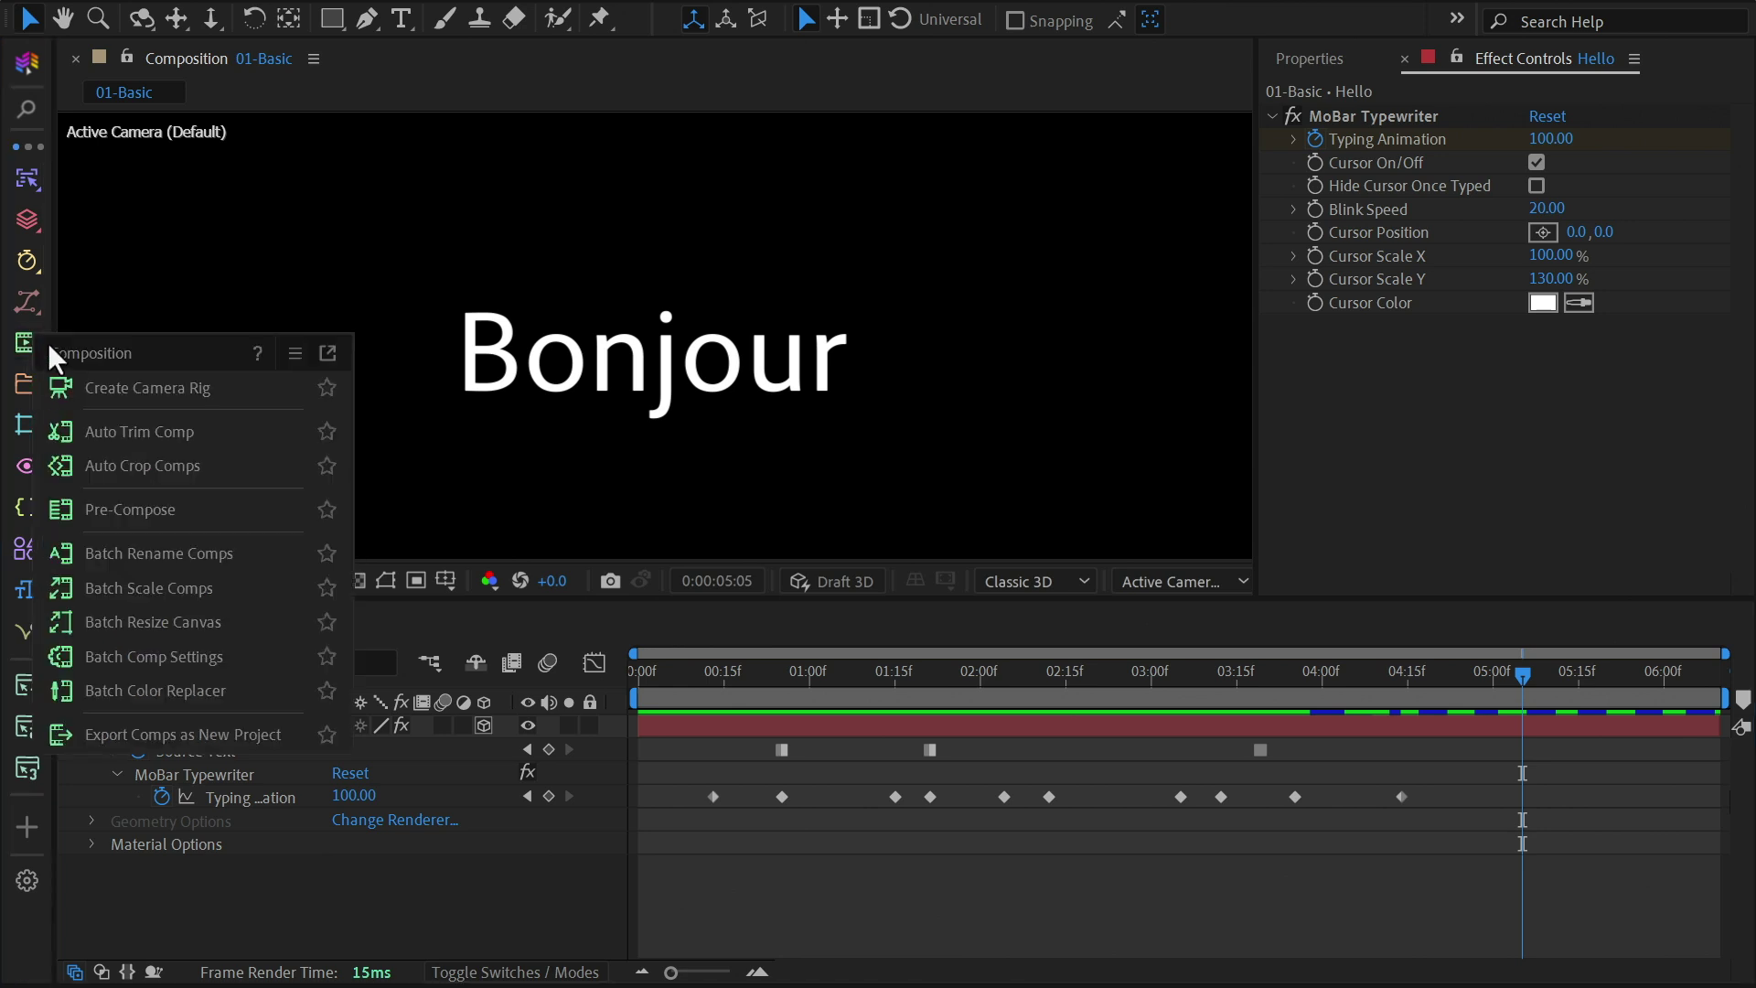
left_click(133, 382)
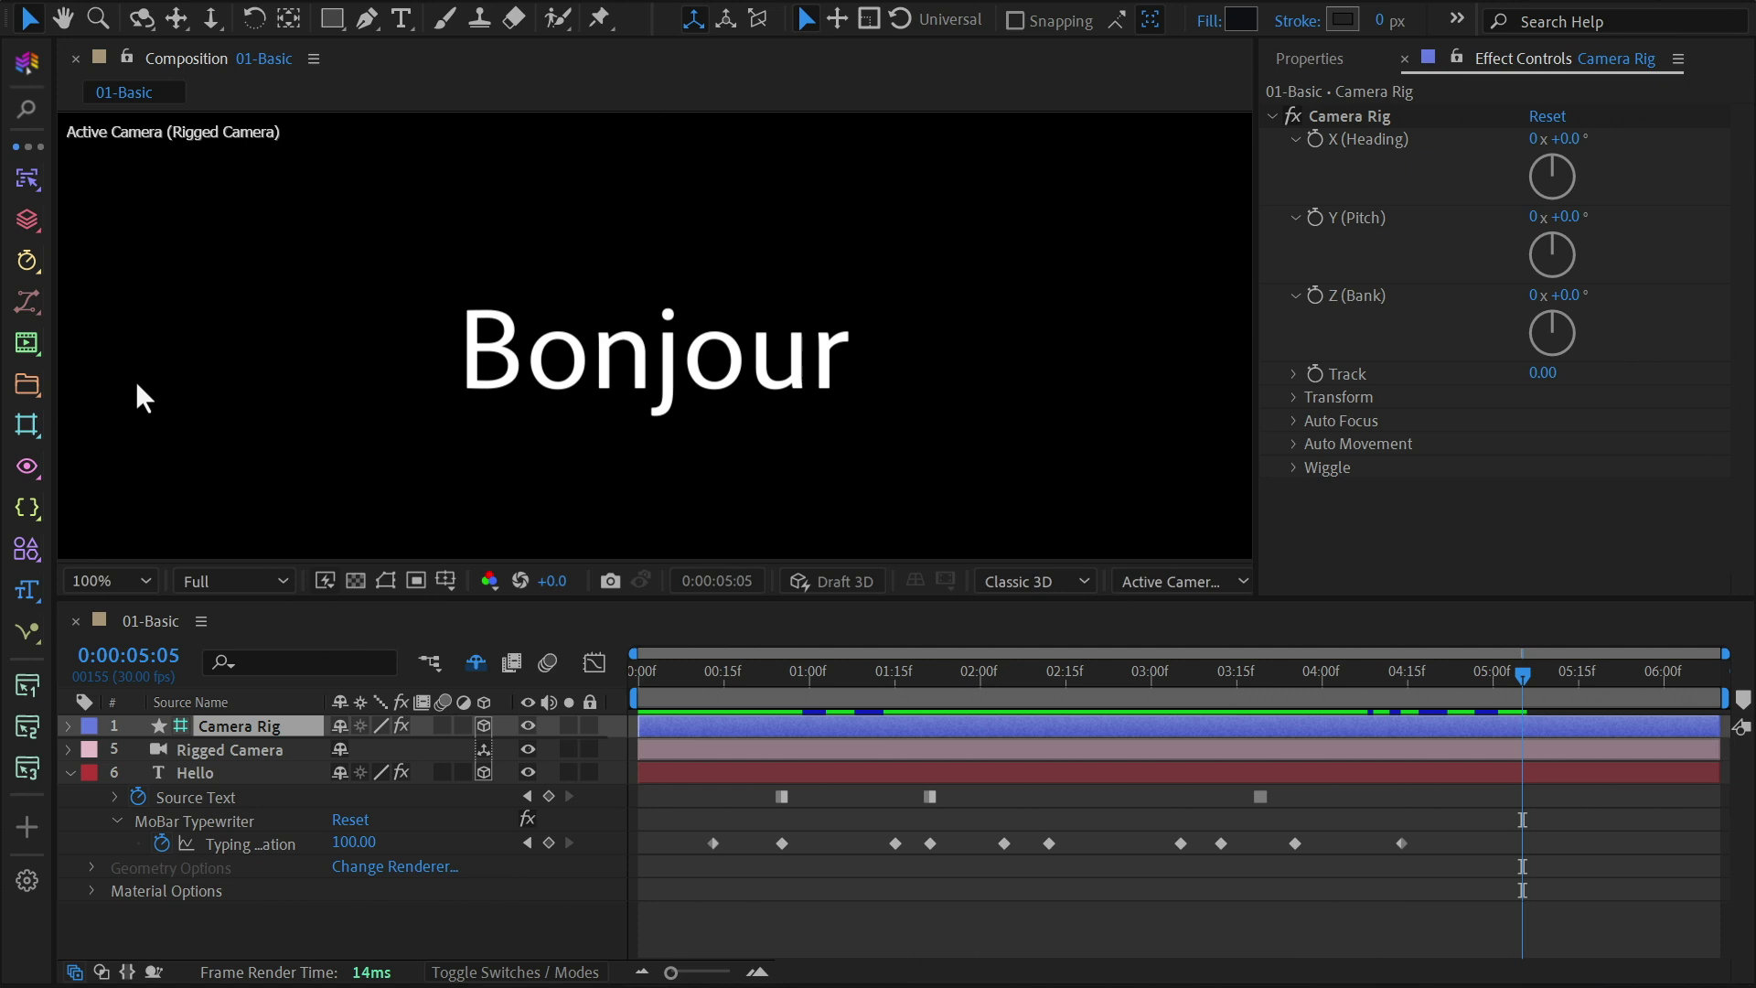
left_click(1291, 442)
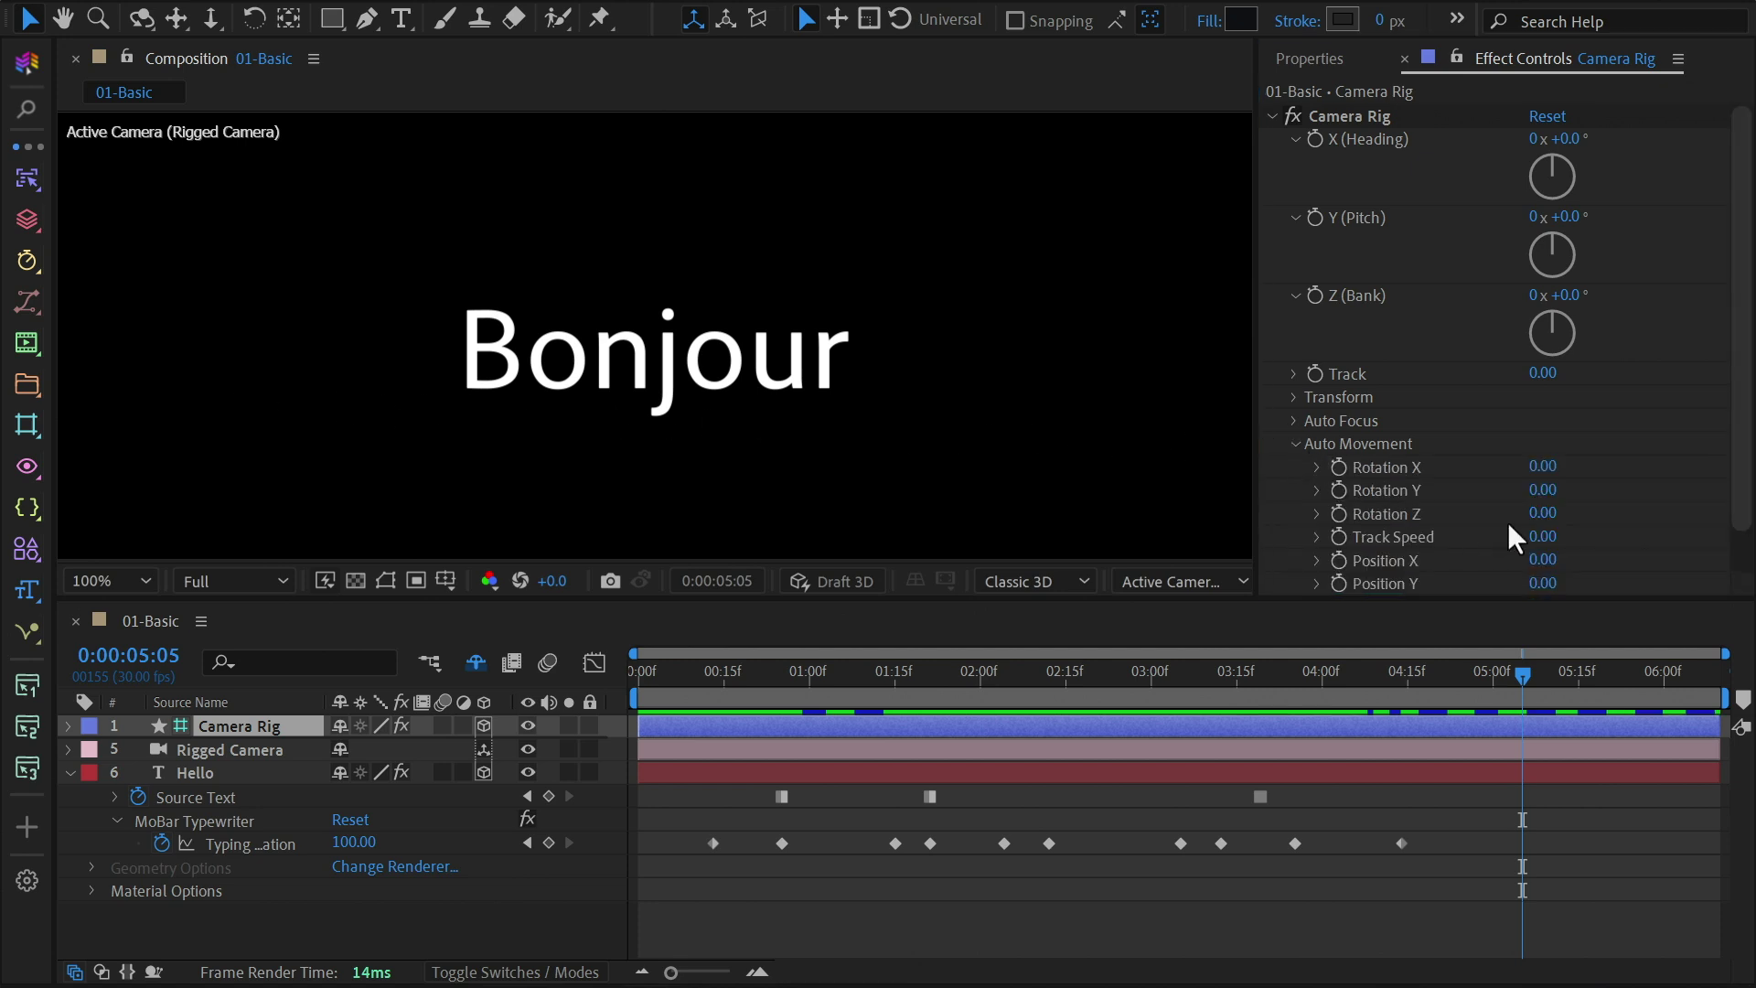
Step: Set Auto Movement Track Speed to 326 and Rotation Y to 9
left_click(1540, 538)
type("326")
key("Return")
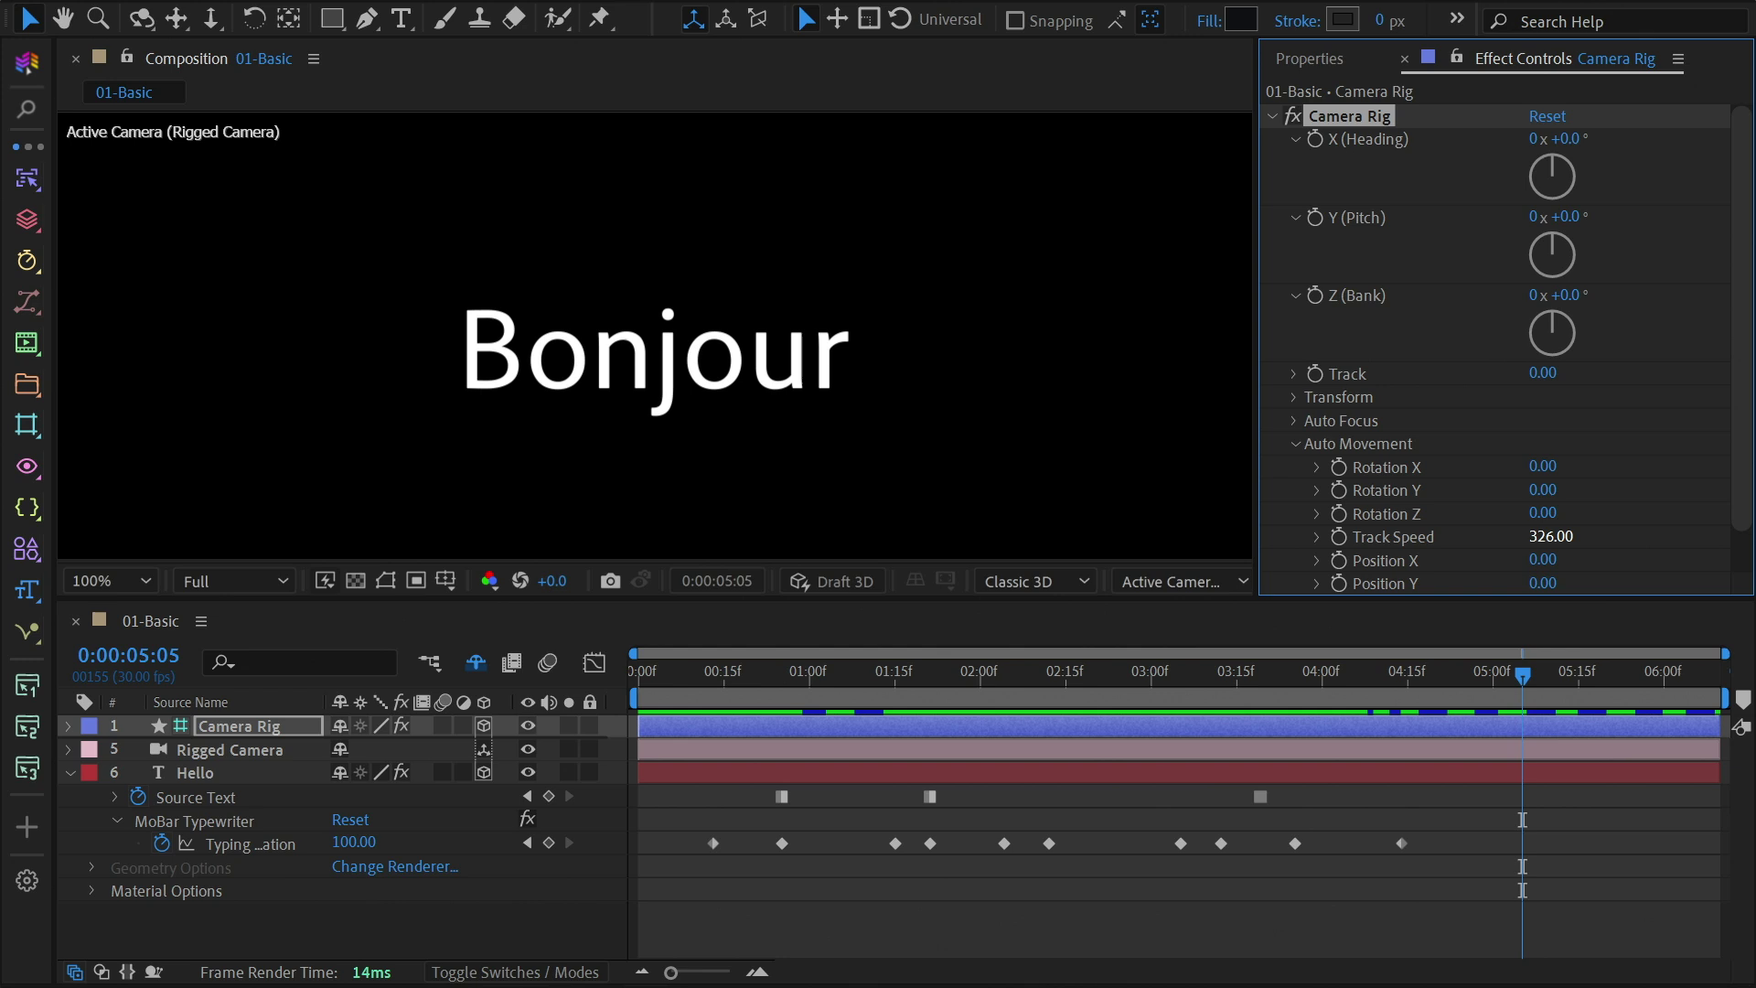
key("space")
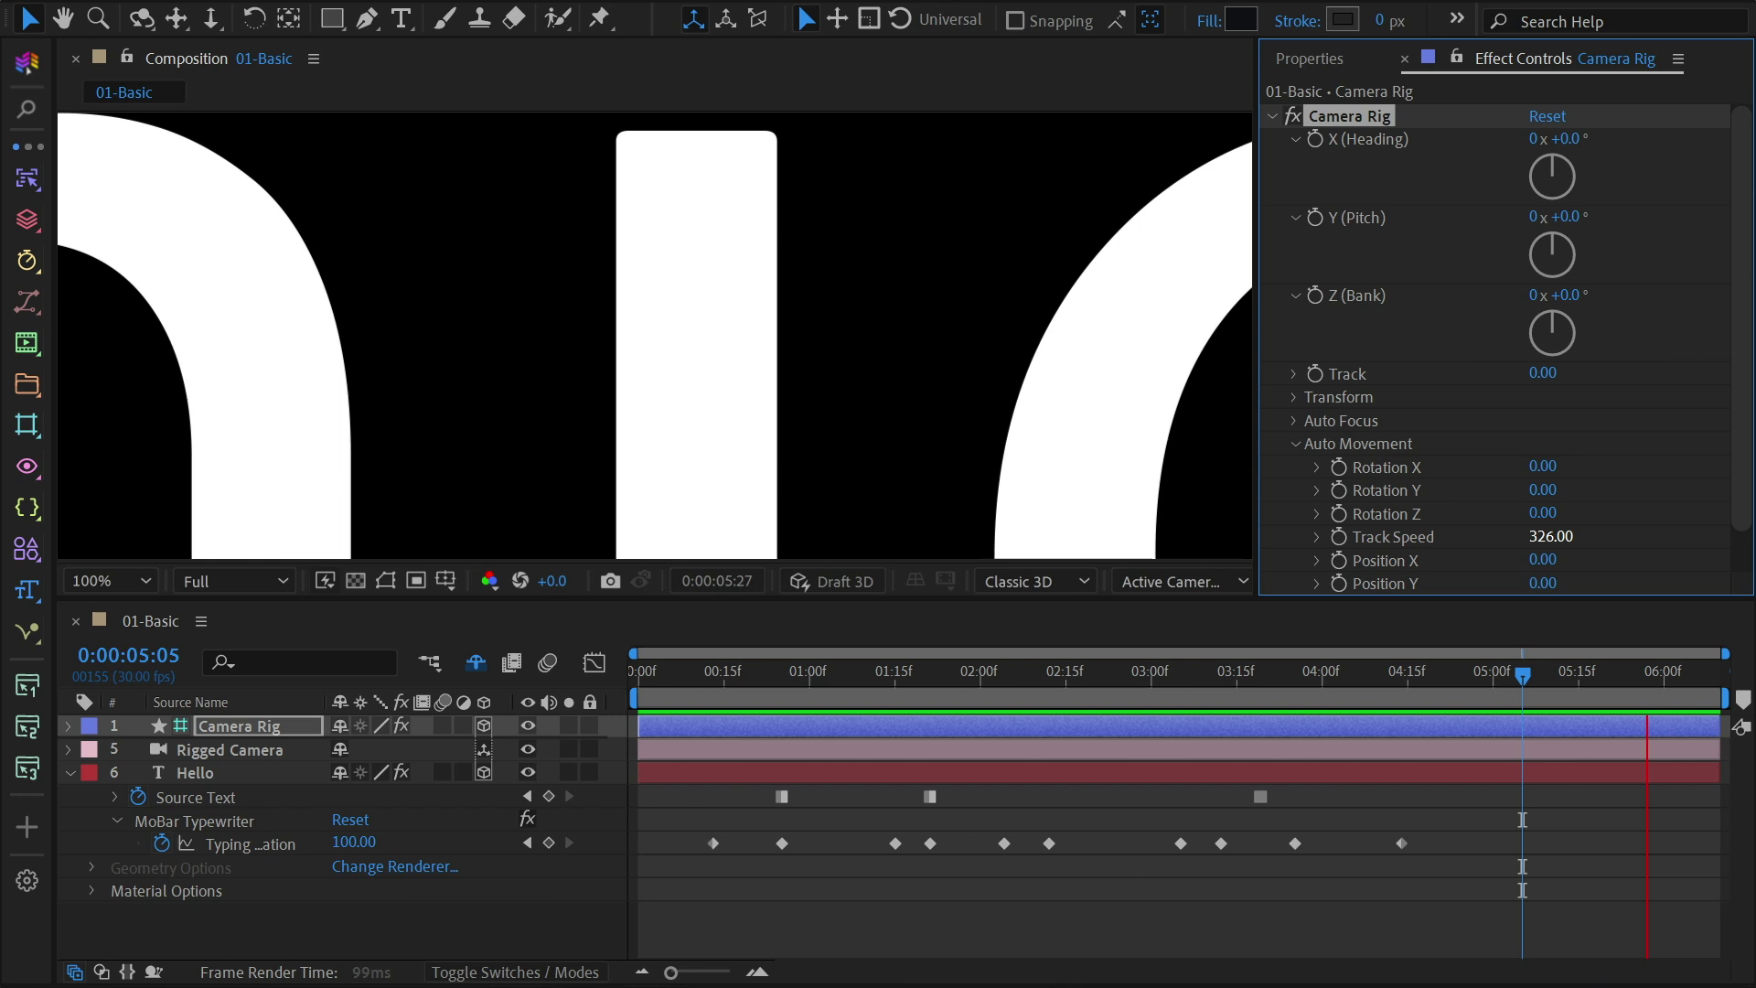
key("space")
left_click(1542, 490)
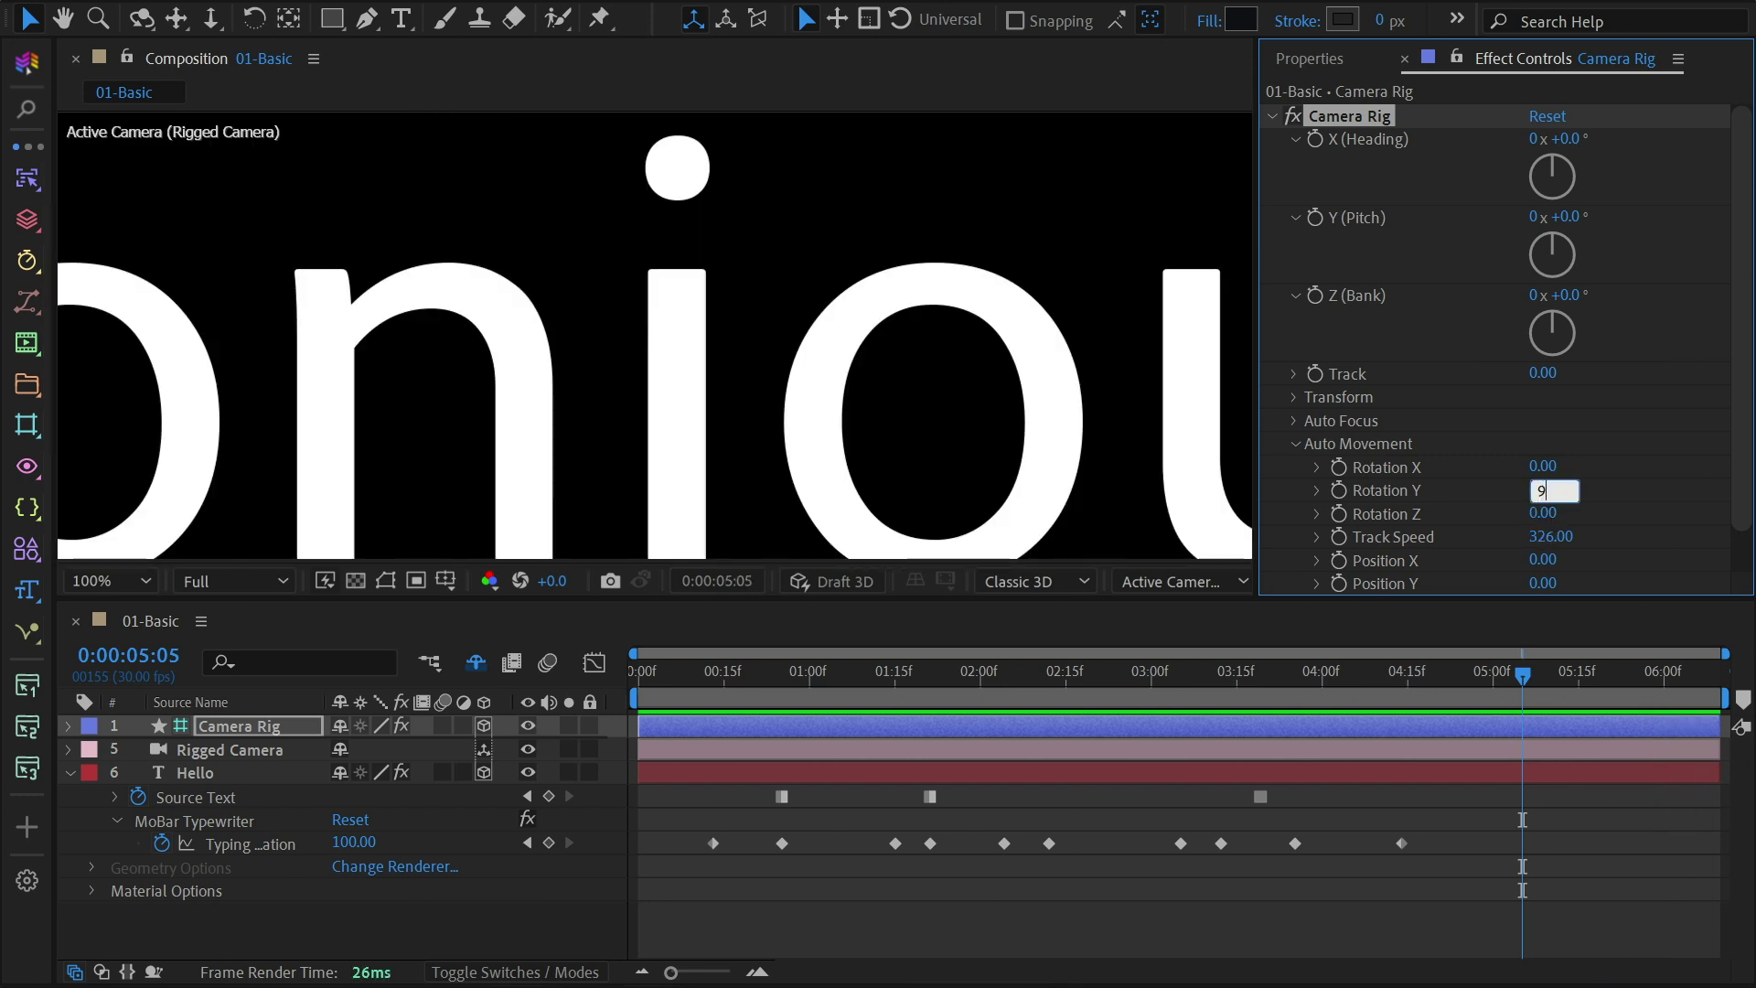
type("9")
key("Return")
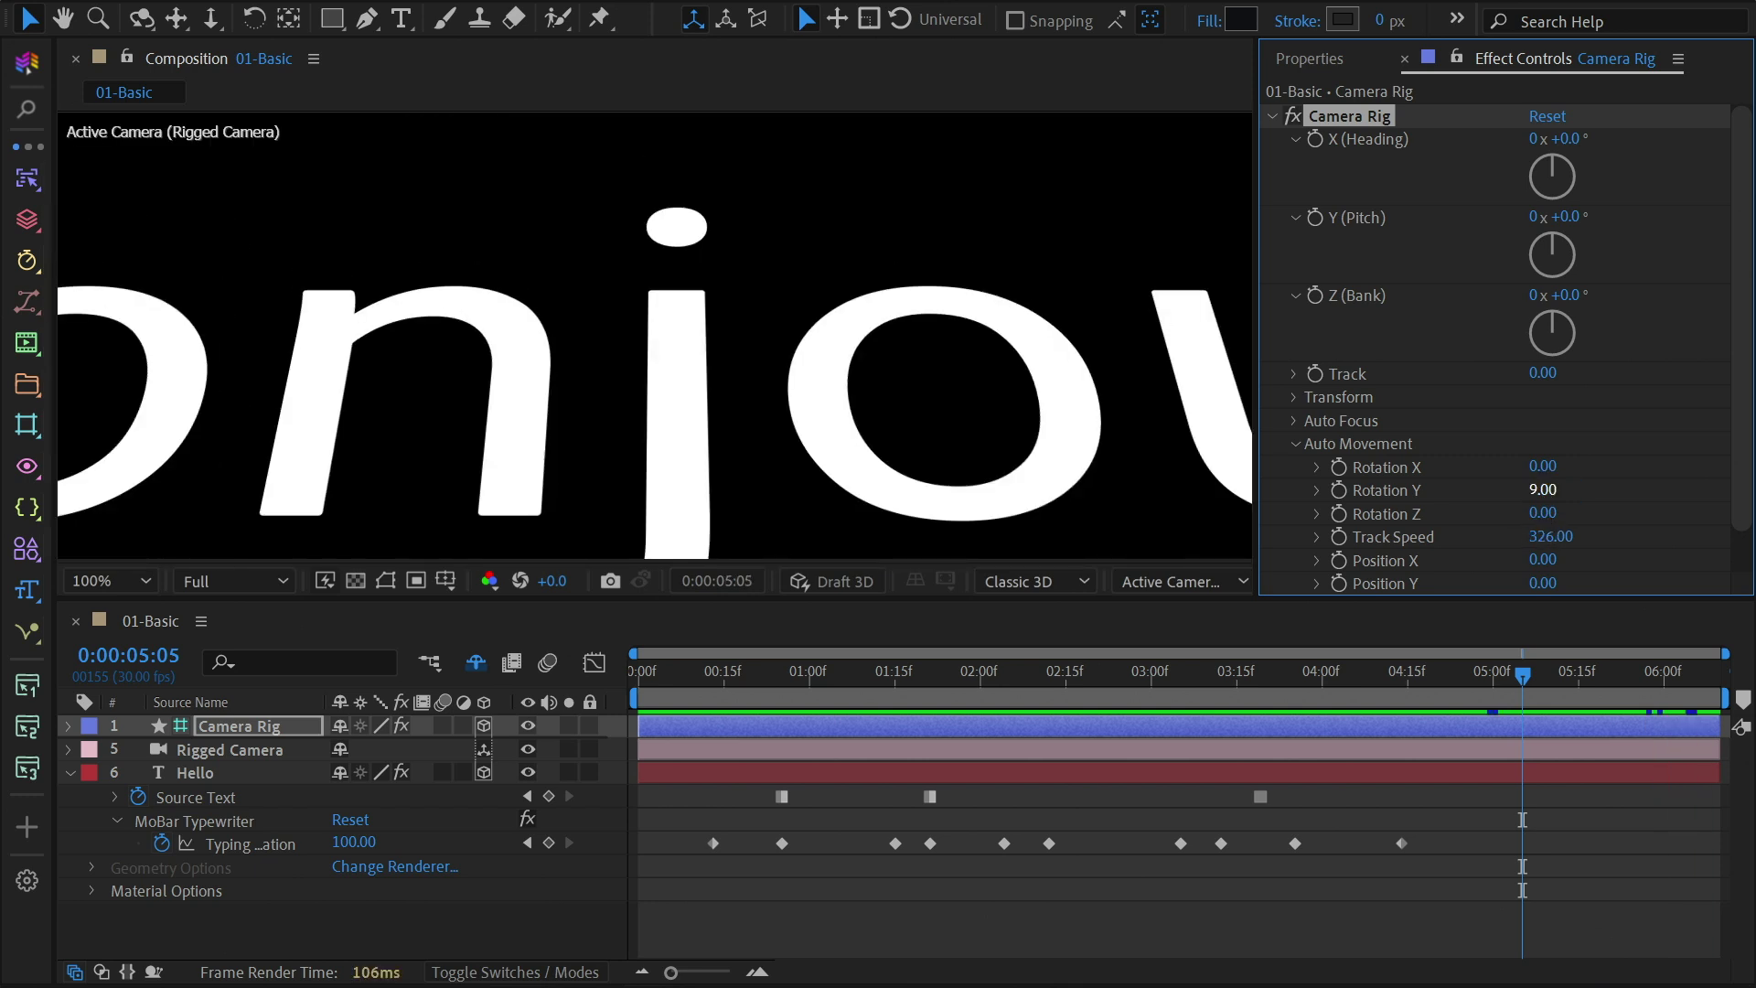
Step: Enable the camera's Auto Focus with the Hello layer as Focus Layer
left_click(1294, 421)
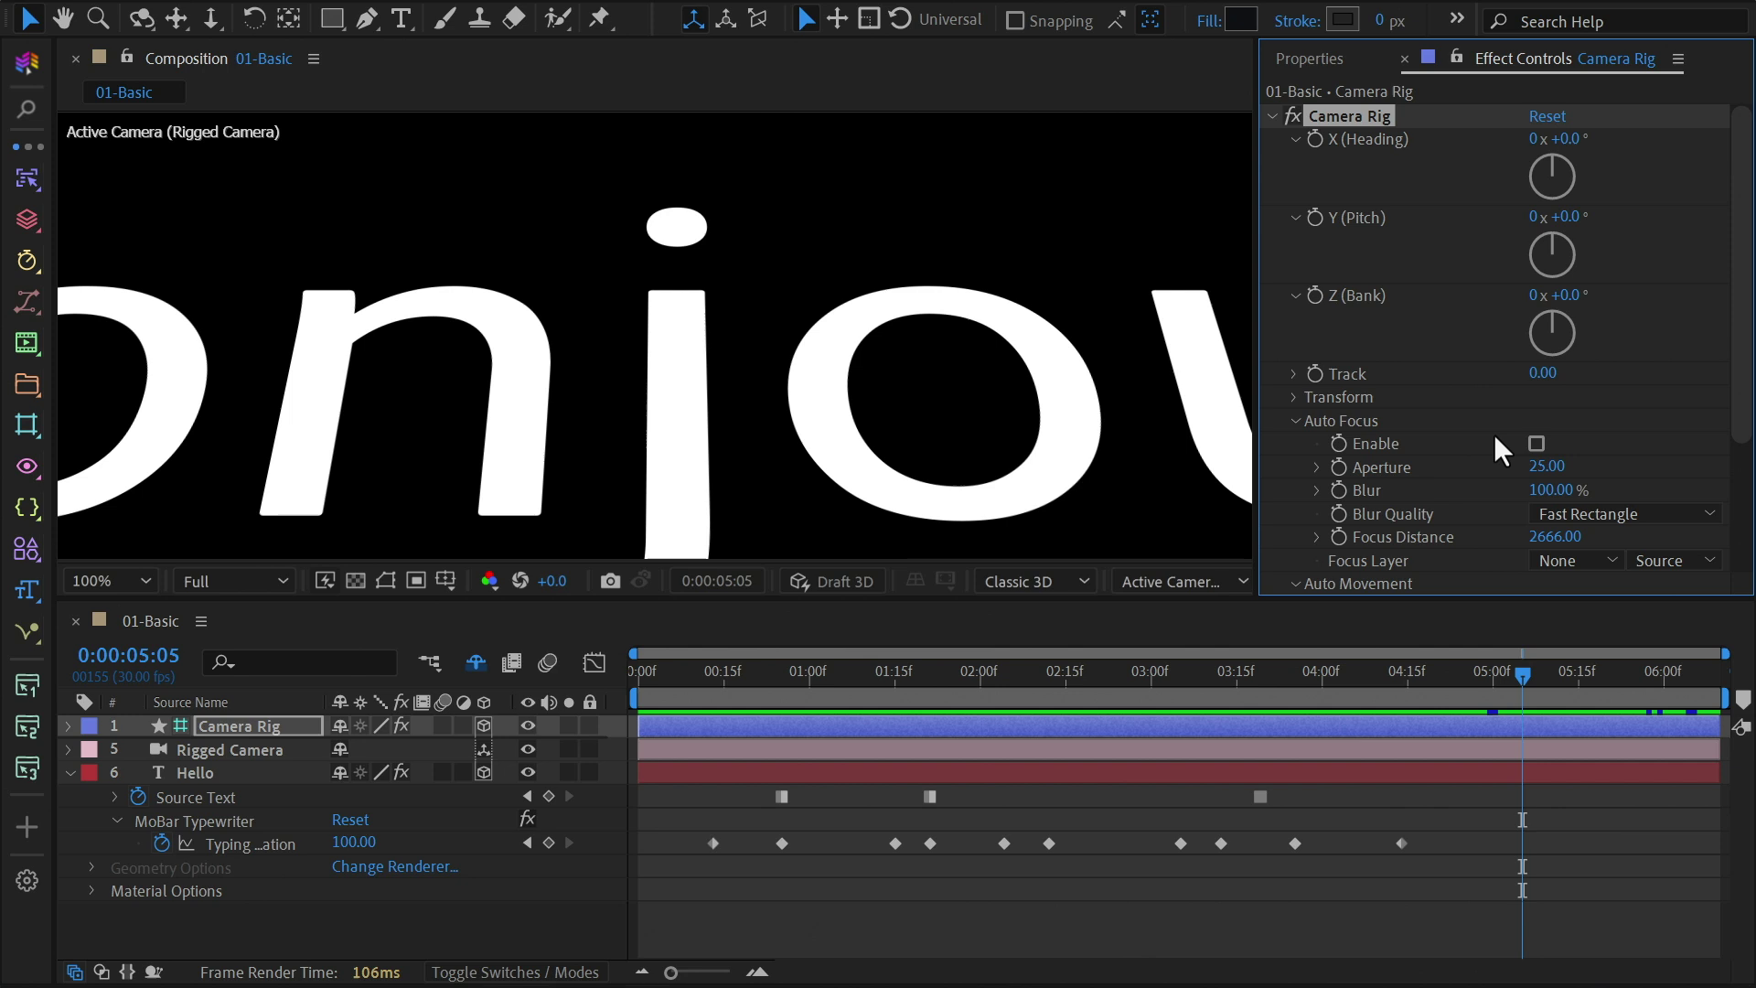
left_click(1539, 442)
left_click(1603, 555)
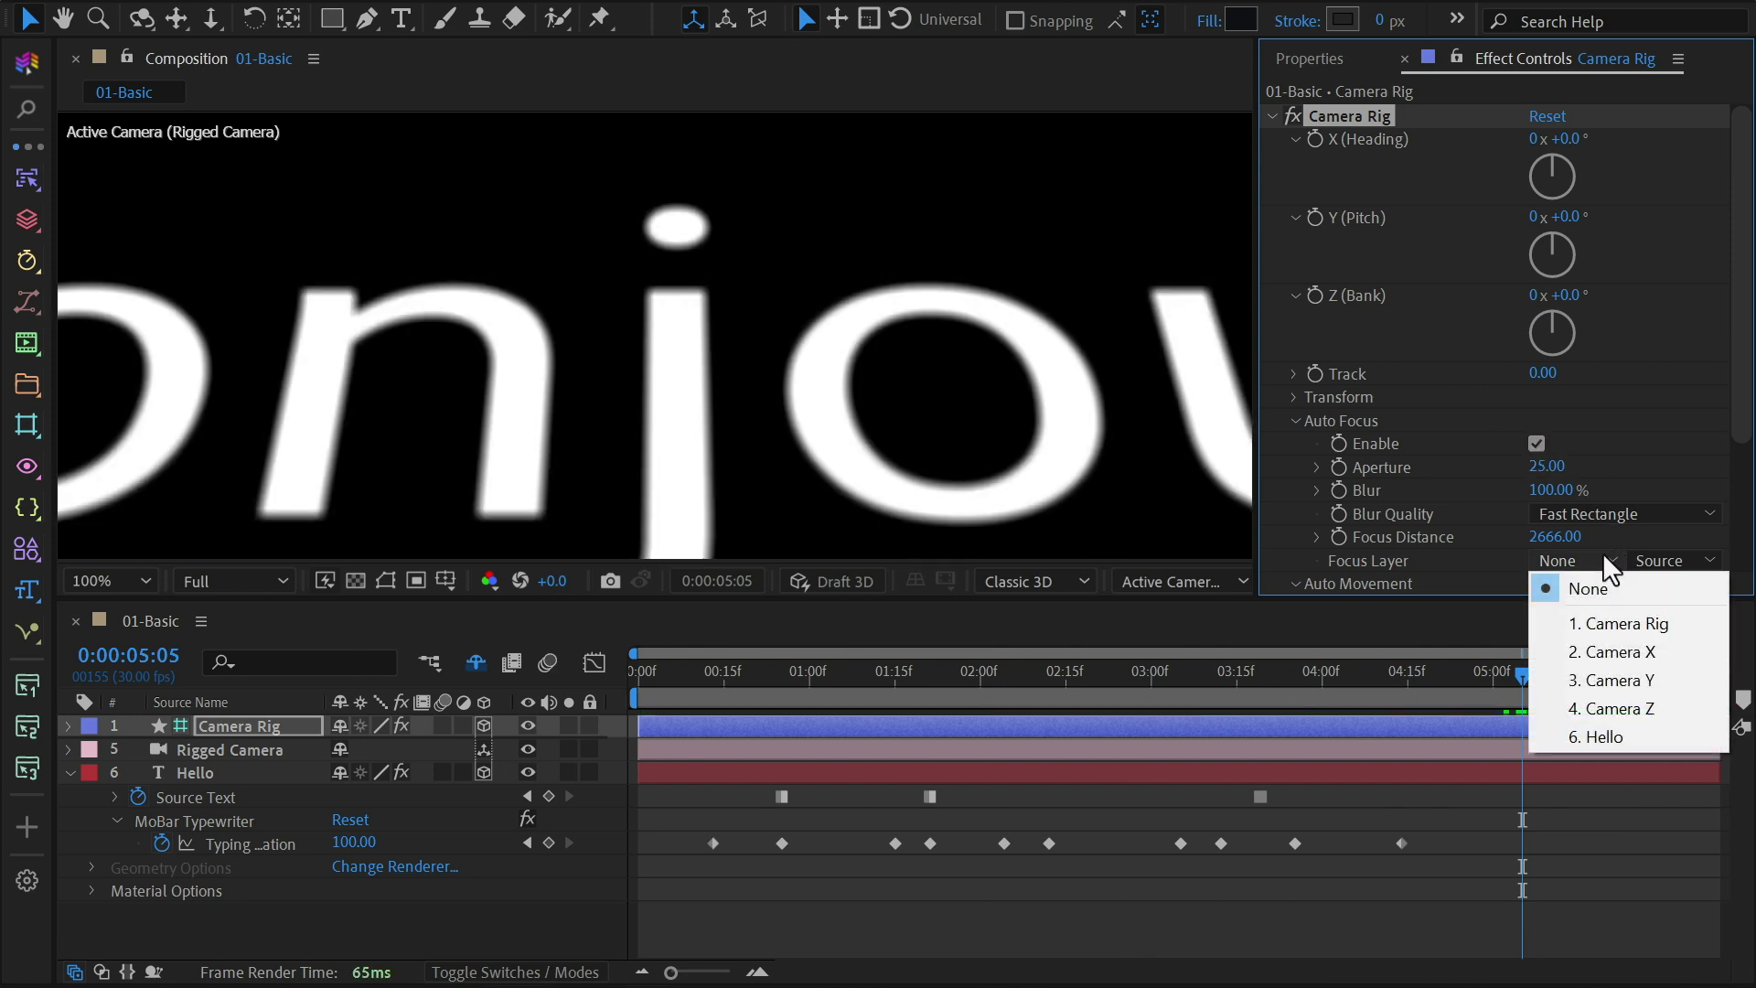
left_click(1605, 734)
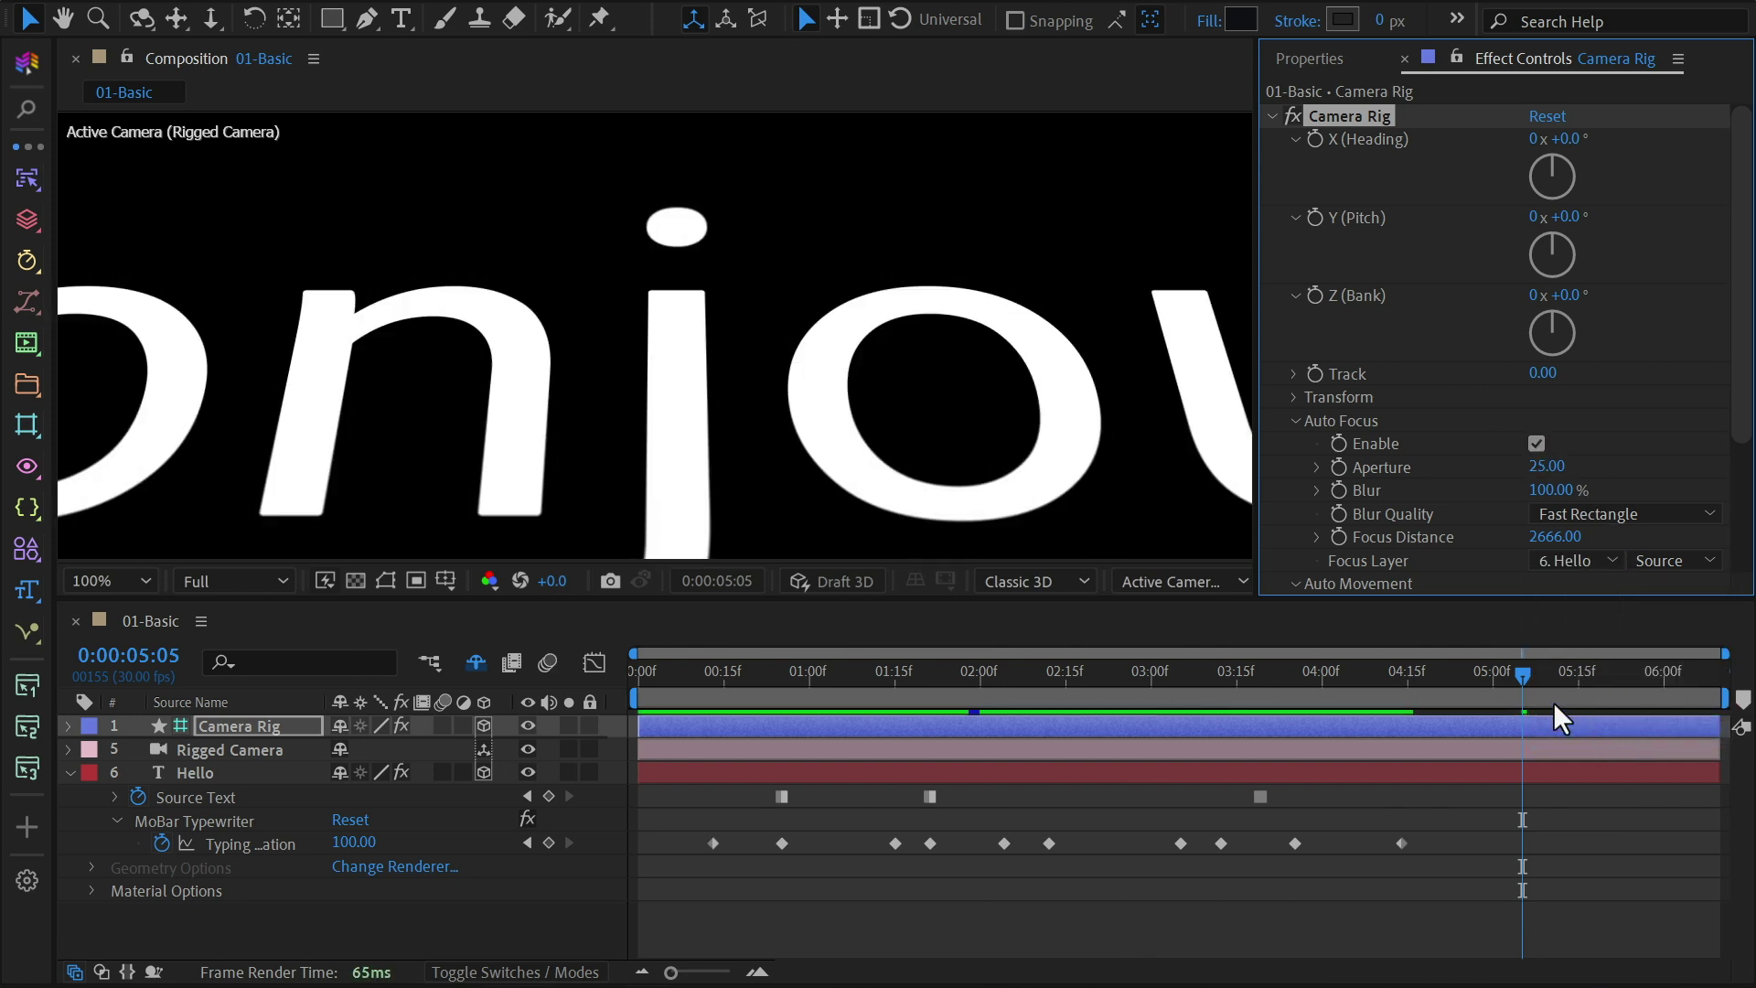
Step: Keyframe Blur to fall from 100% to 0% at the last frame
left_click_drag(1523, 676, 1597, 684)
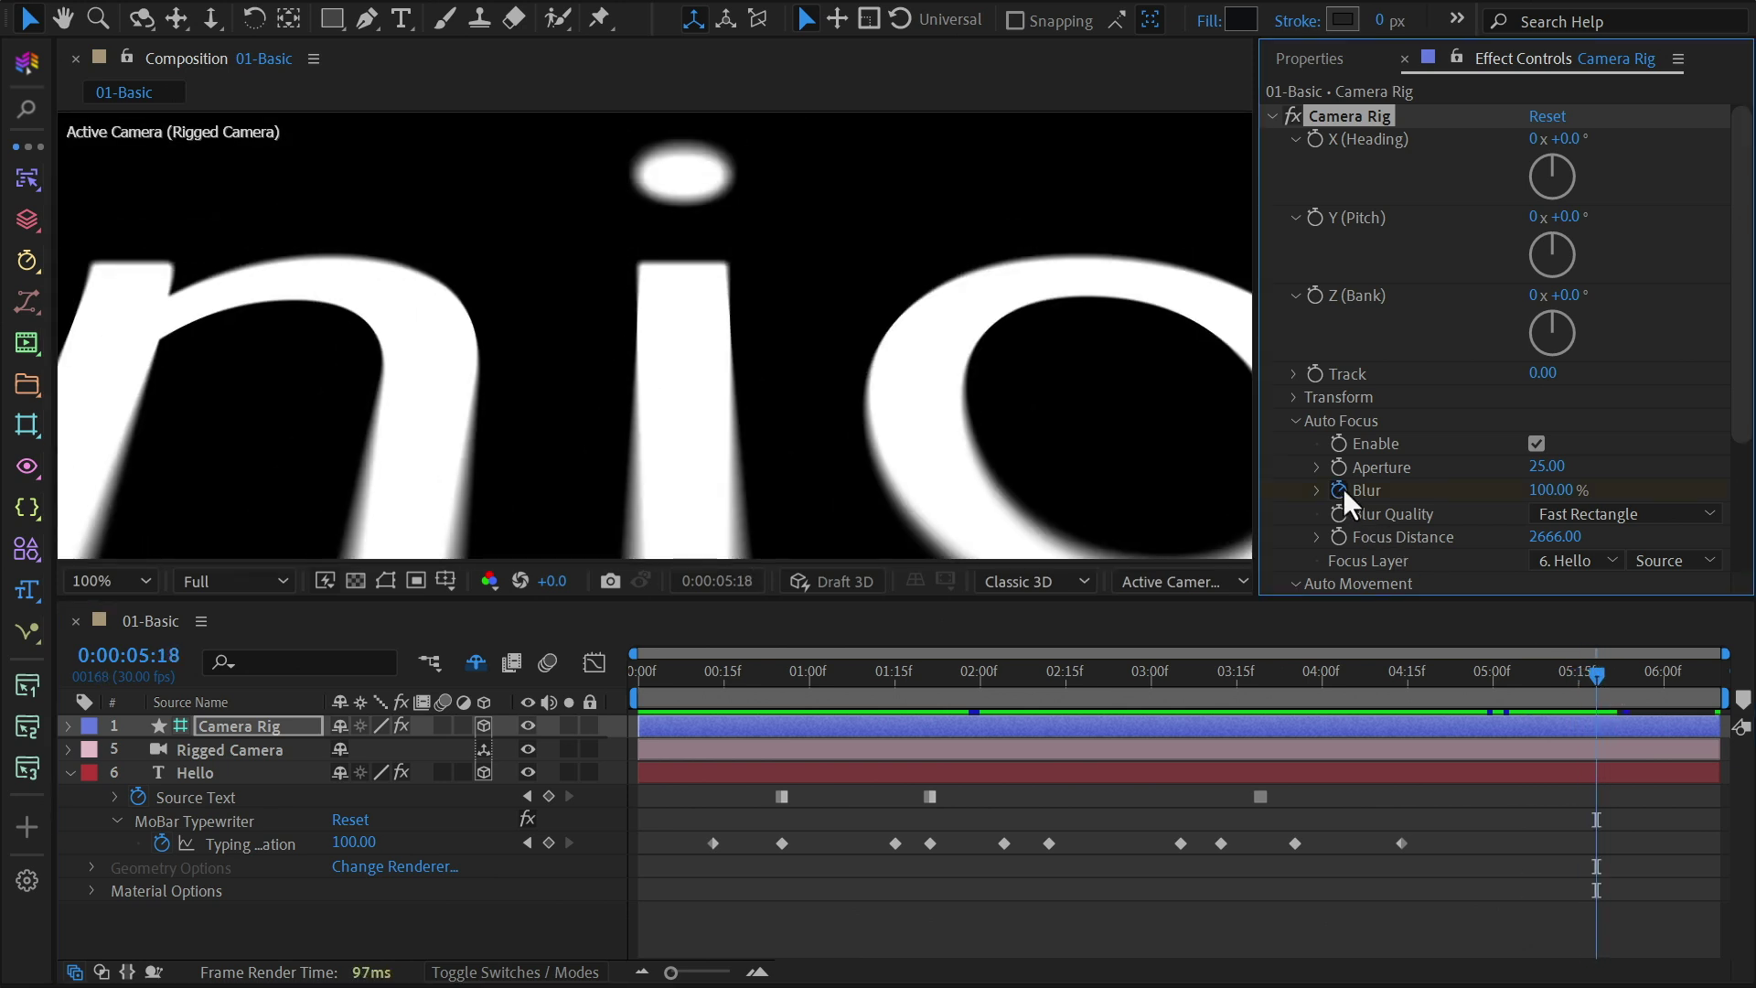
key("End")
left_click(1553, 491)
type("0")
key("Return")
key("u")
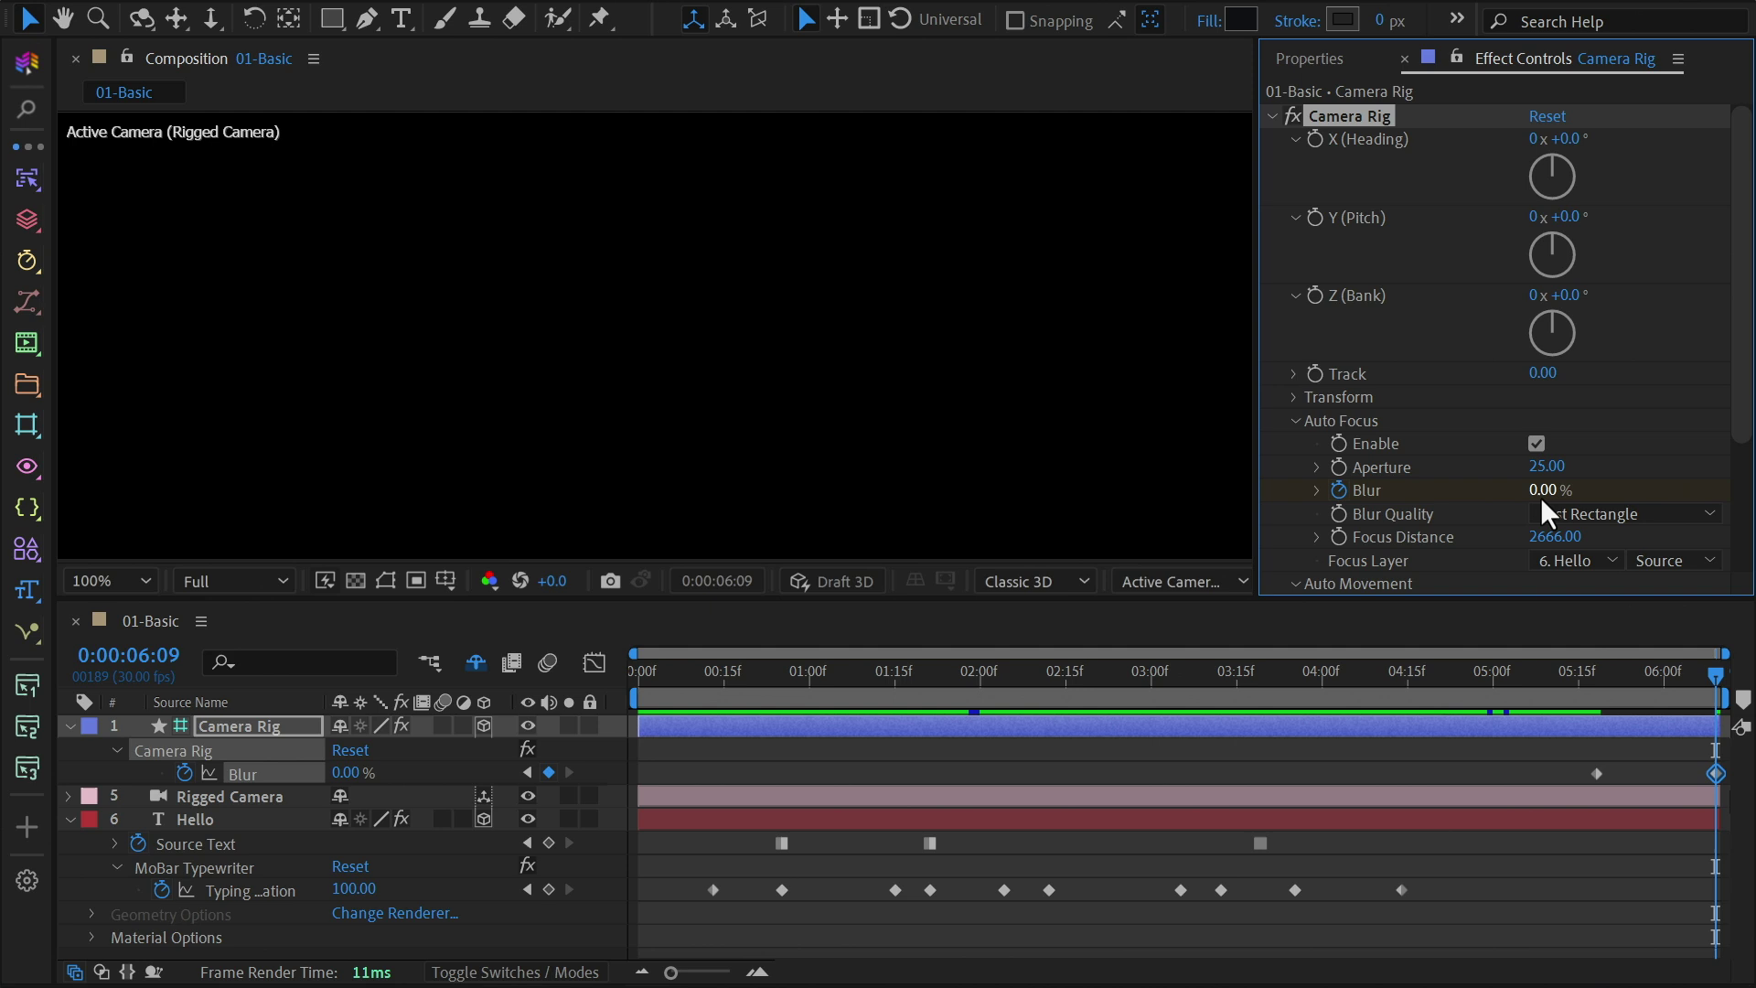
left_click(1608, 675)
left_click_drag(1610, 675, 1662, 684)
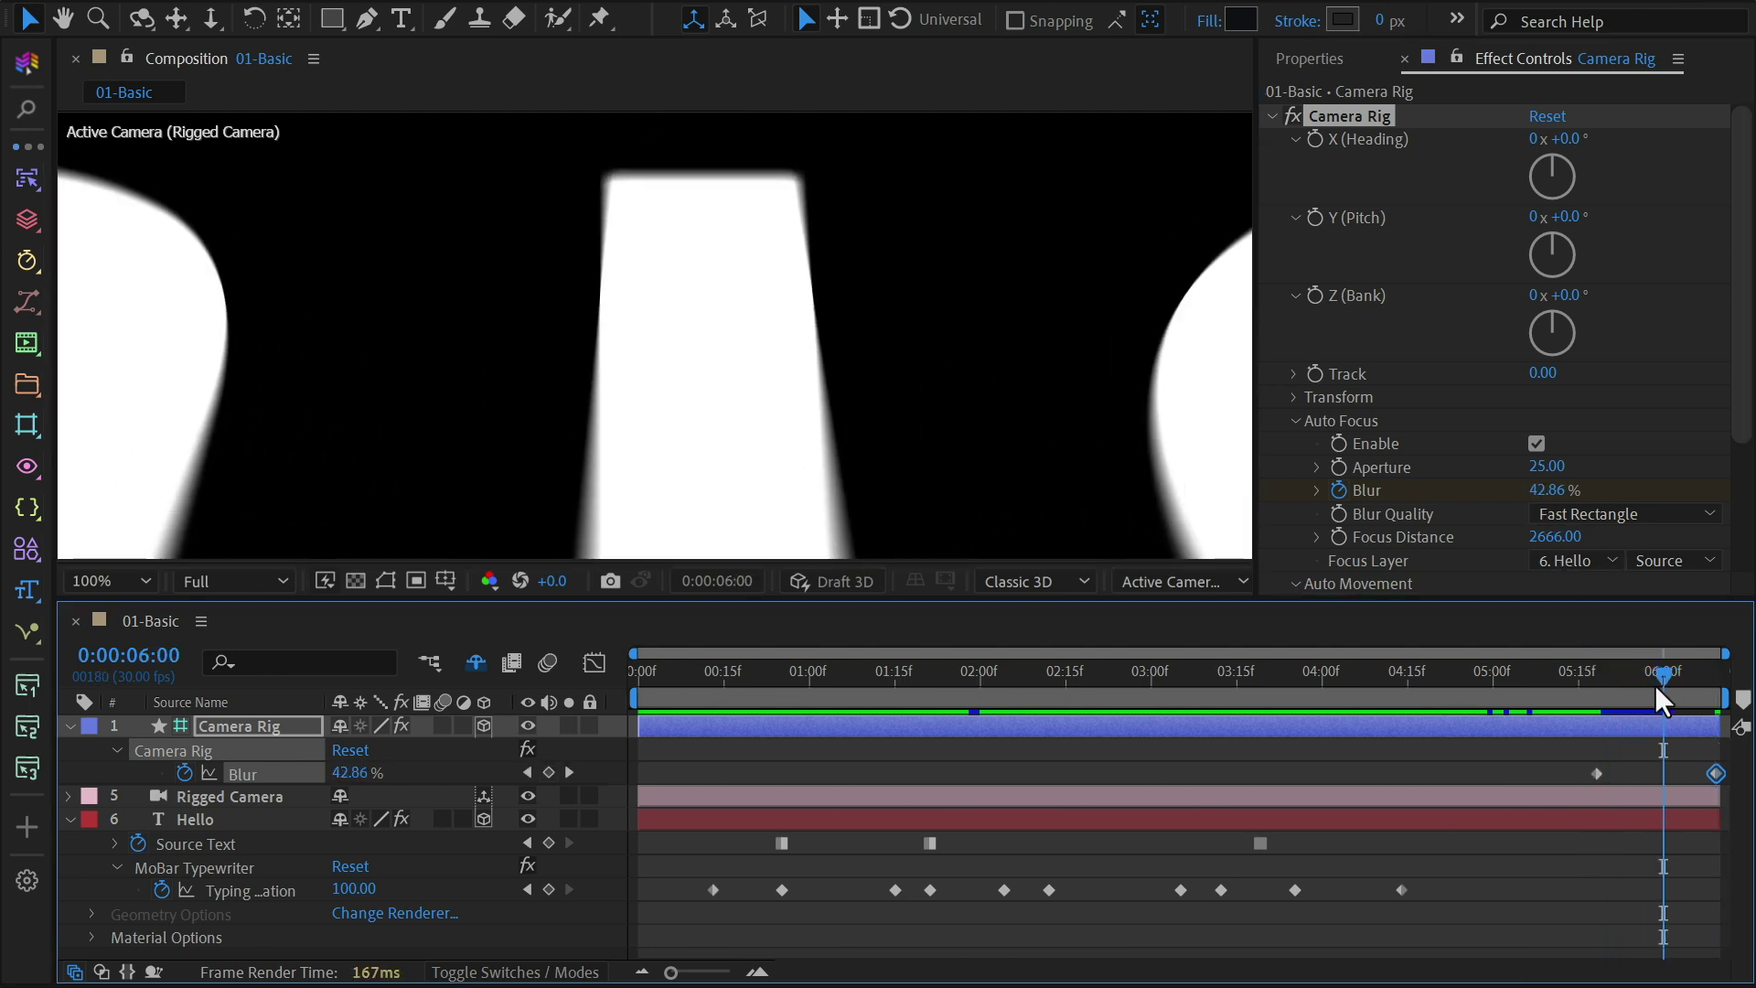
Step: On the Hello layer, set the Typewriter Cursor Scale to 726% by 95%
left_click(785, 672)
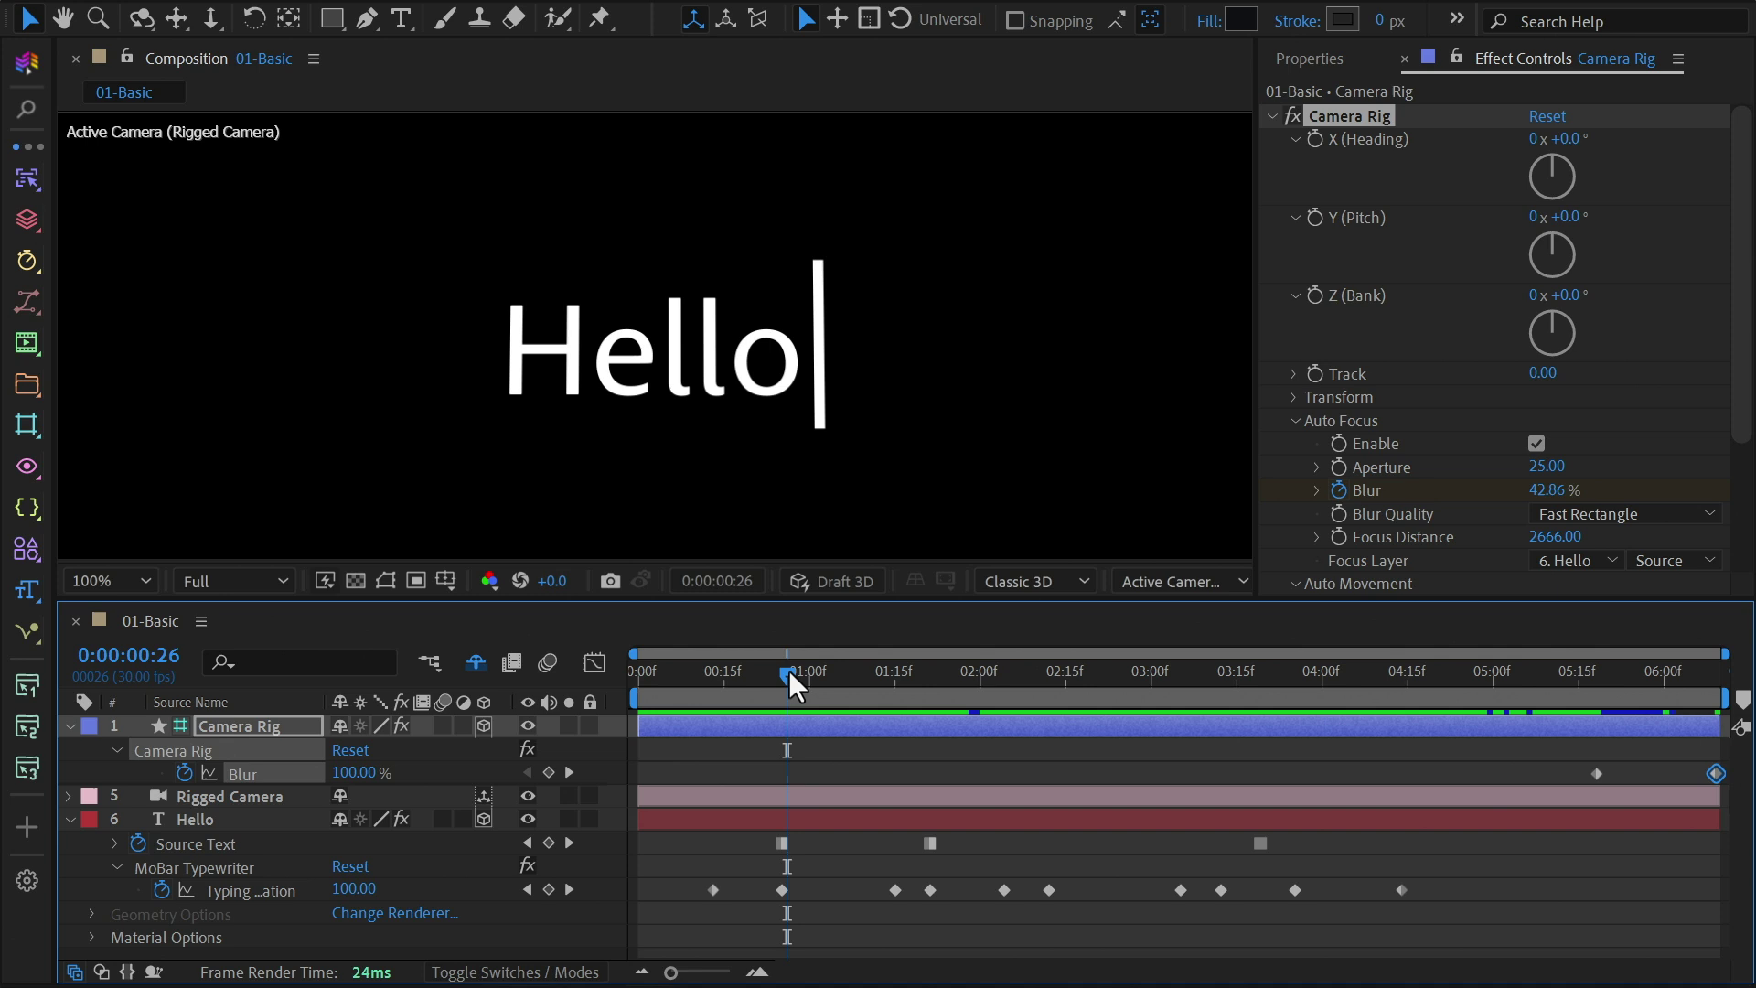
left_click(204, 820)
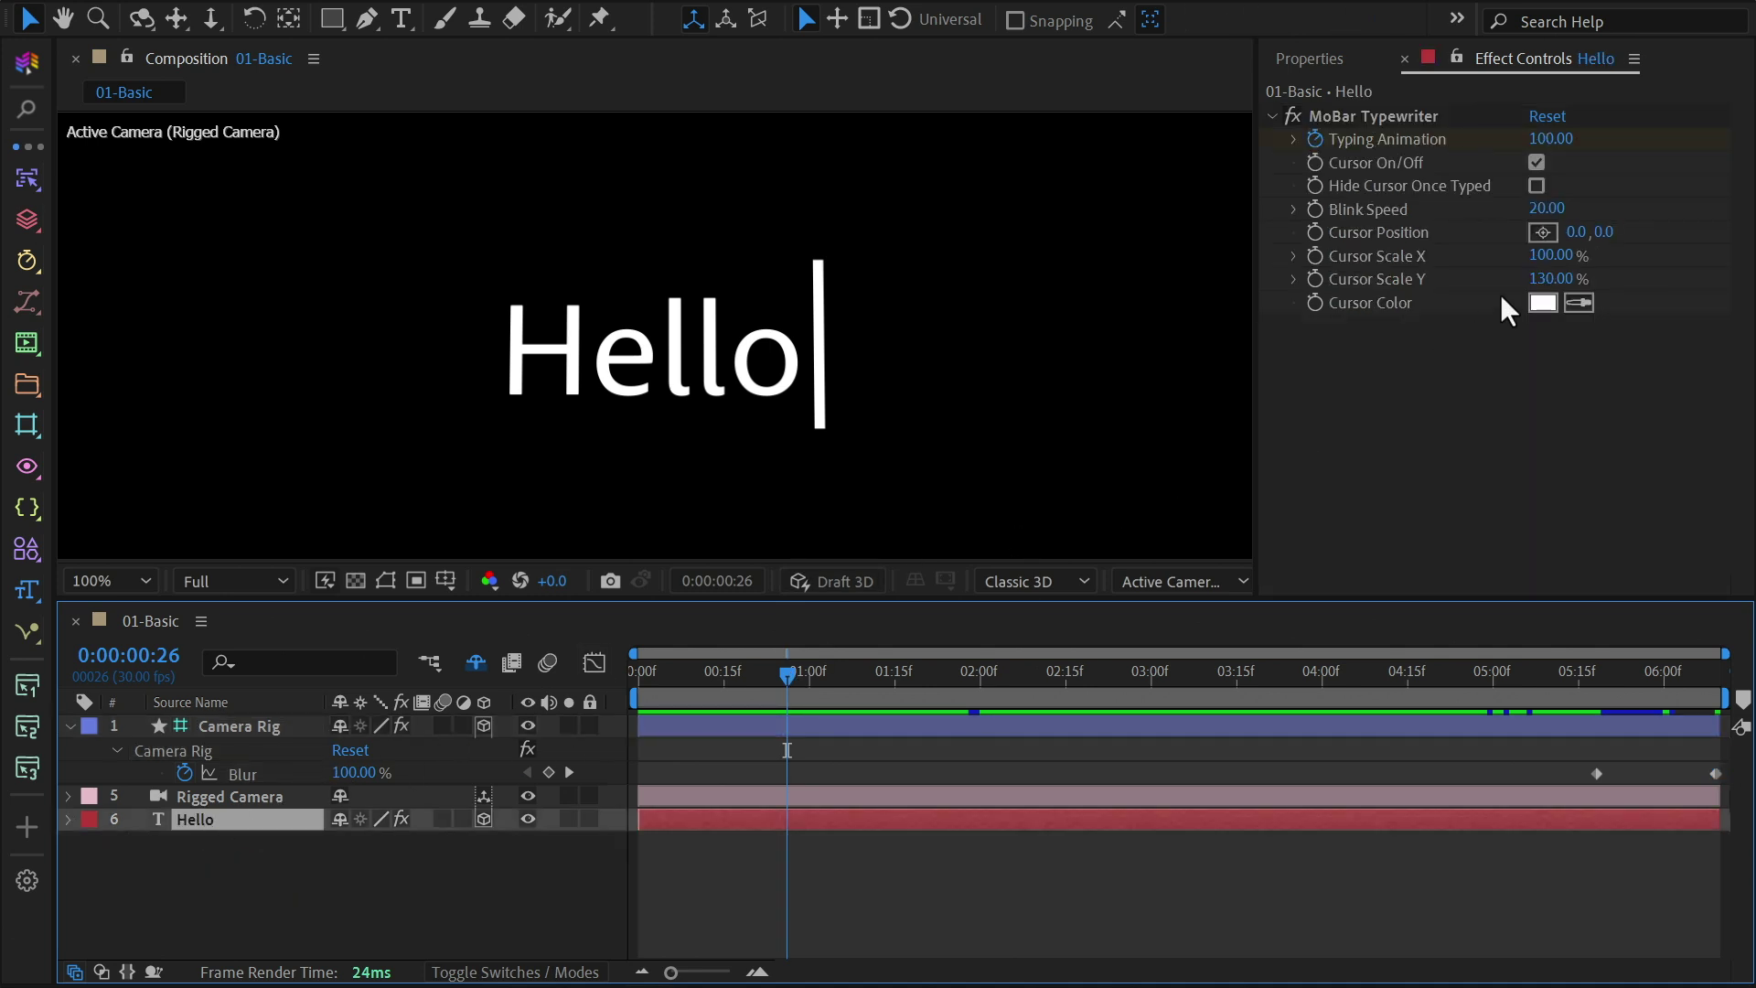
left_click(1551, 256)
type("726")
key("Tab")
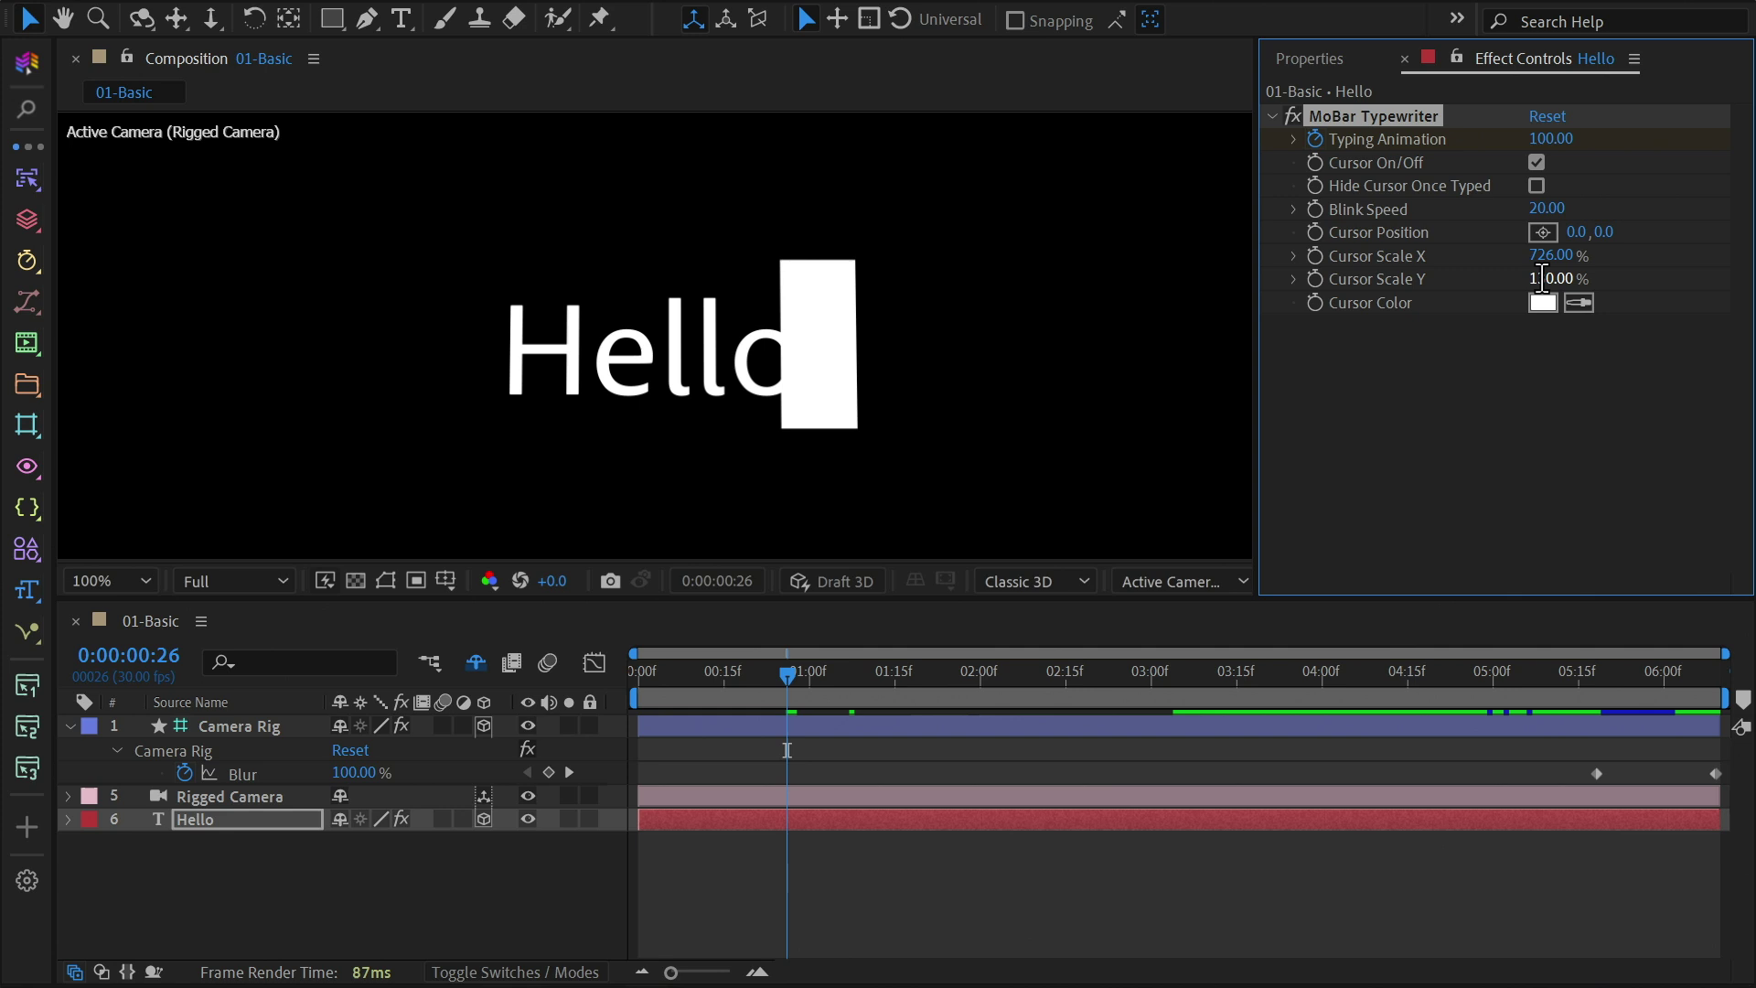
type("95")
key("Return")
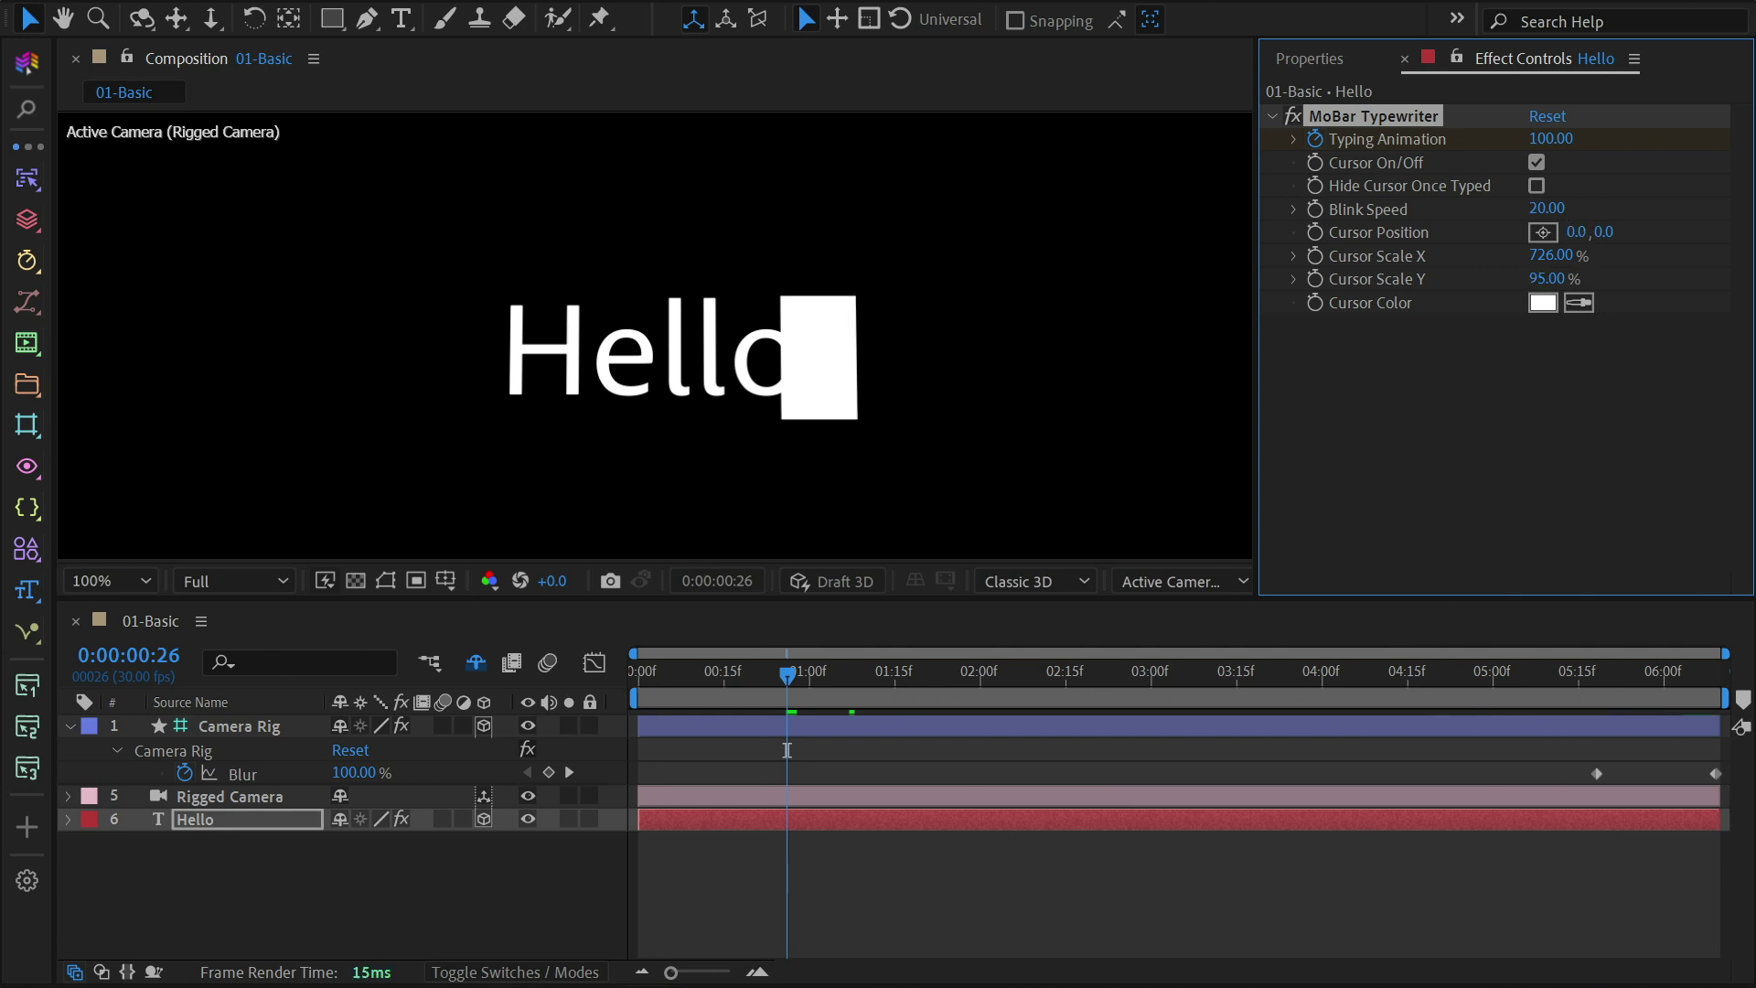
Step: Offset the cursor position to 32, -6 and colour it a saturated green
left_click(1576, 232)
type("32")
key("Tab")
key("Return")
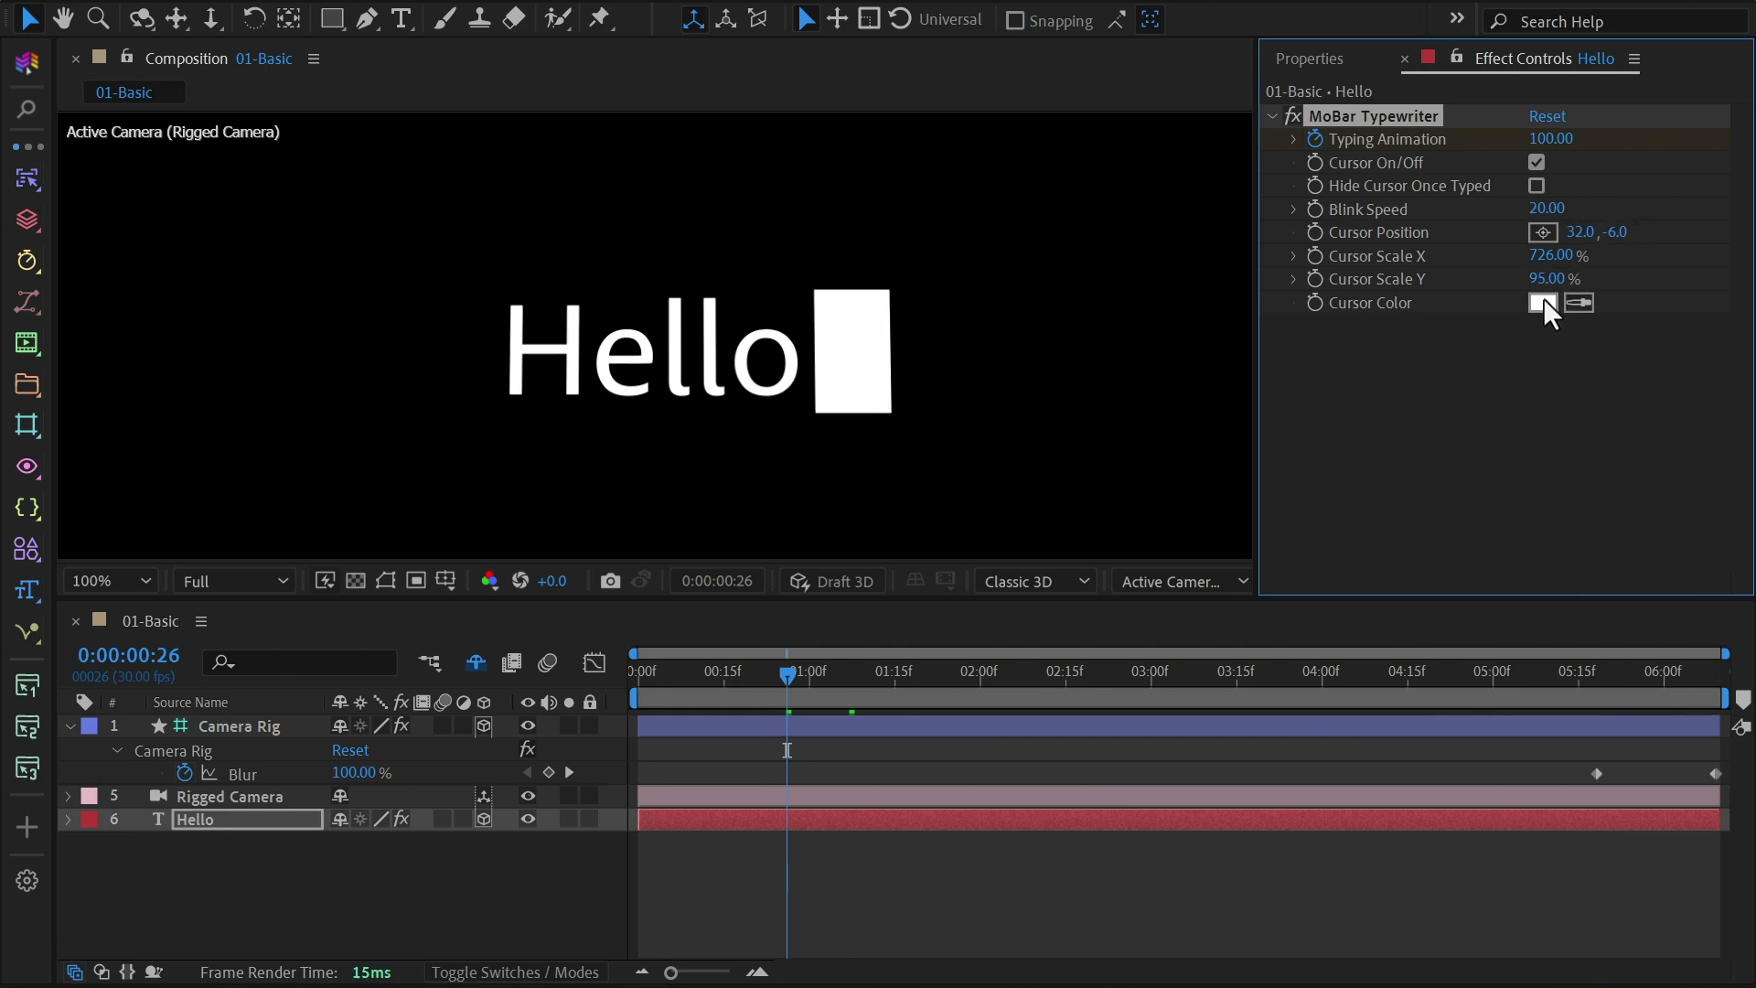
left_click(1544, 303)
left_click(1322, 474)
left_click(1267, 279)
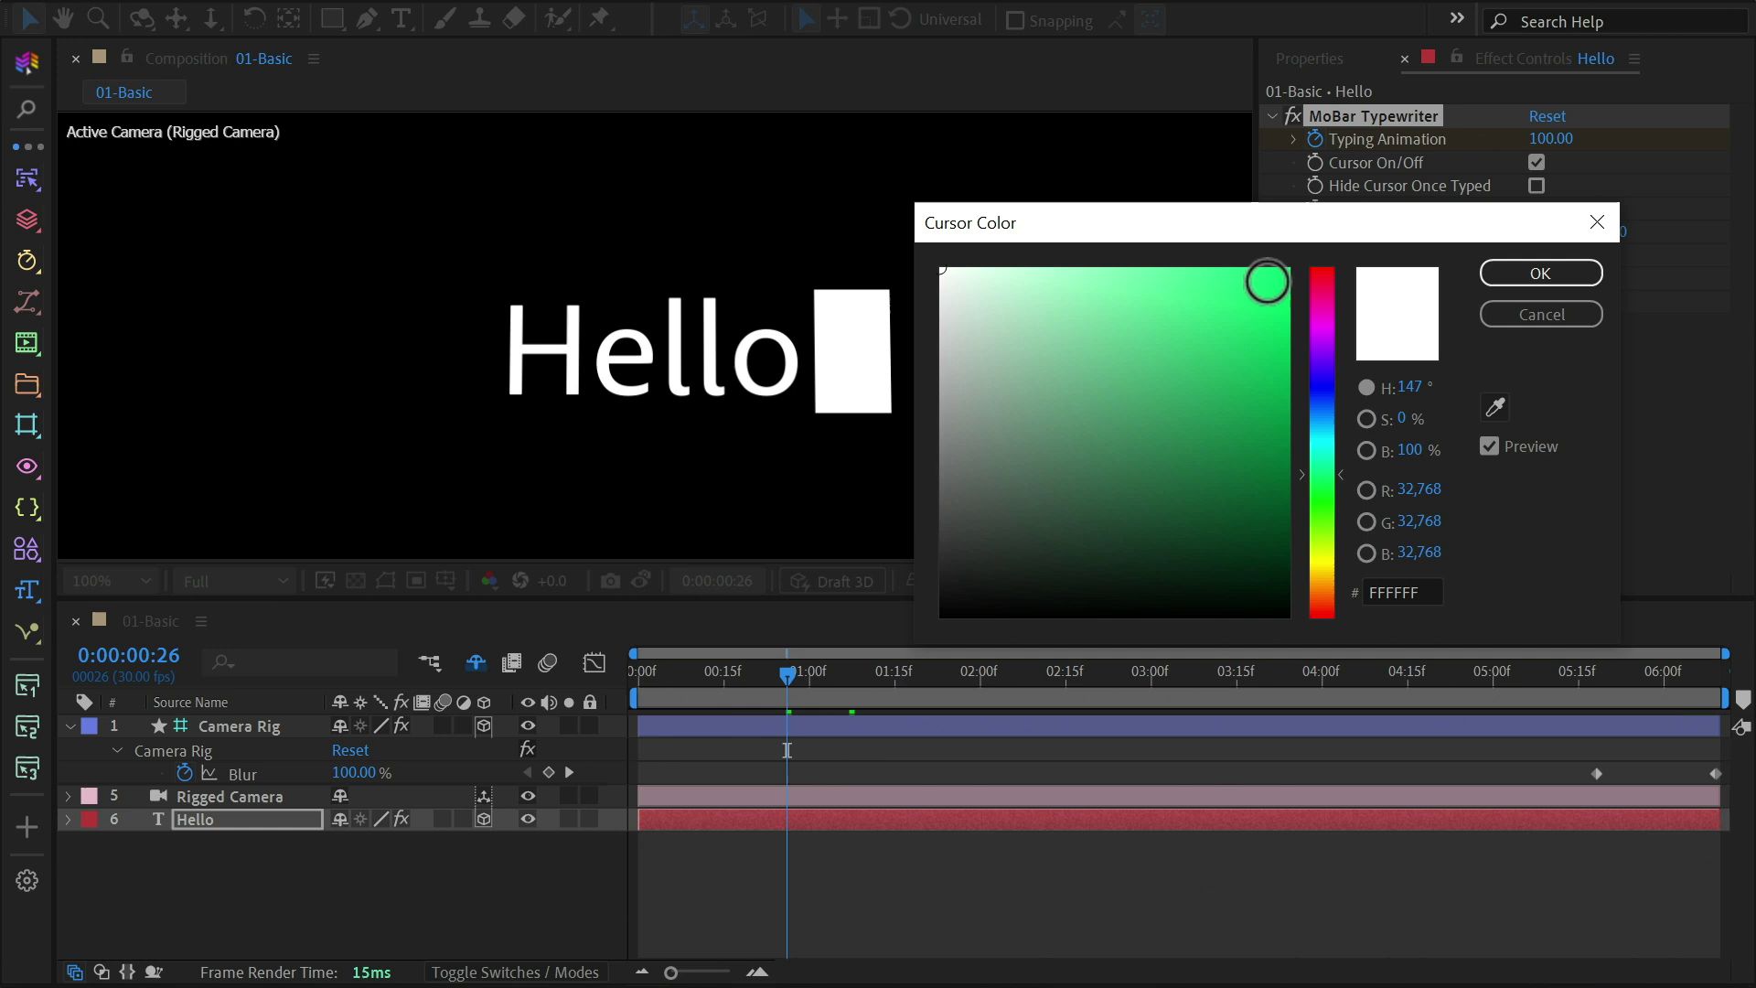
left_click(1541, 272)
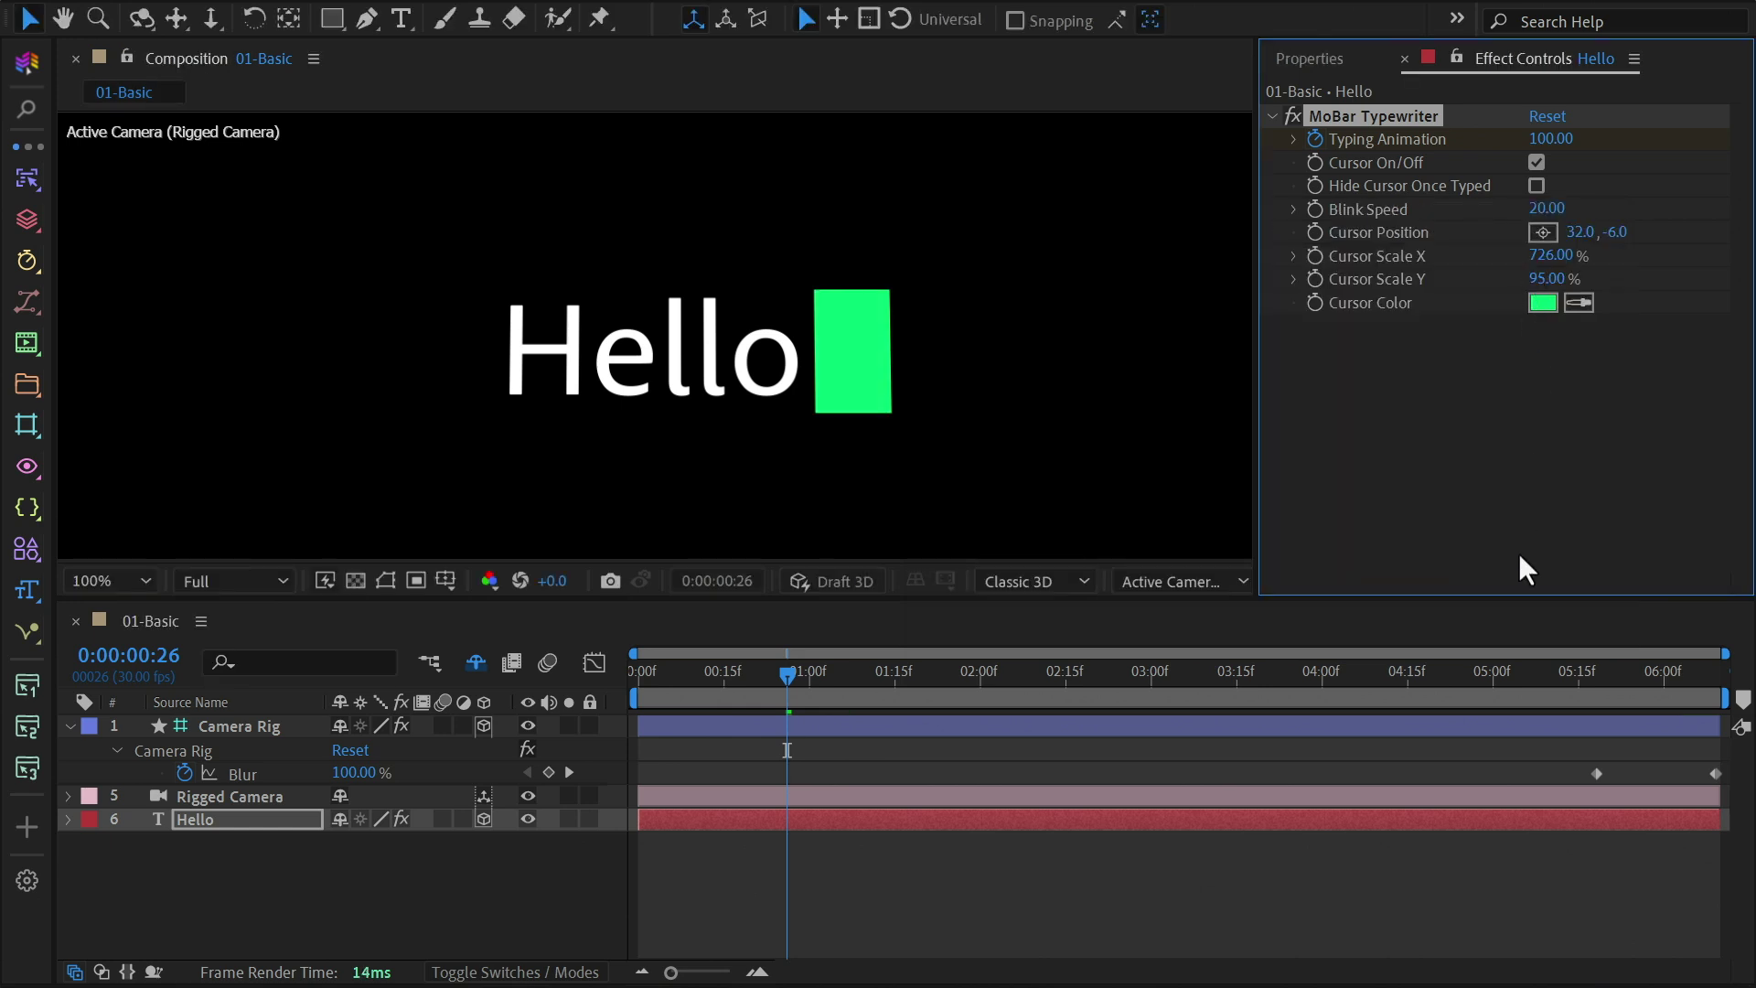
left_click(1487, 673)
Step: Create a solid named Grid, make it 3D, and apply the Grid effect
right_click(1143, 871)
mouse_move(1354, 585)
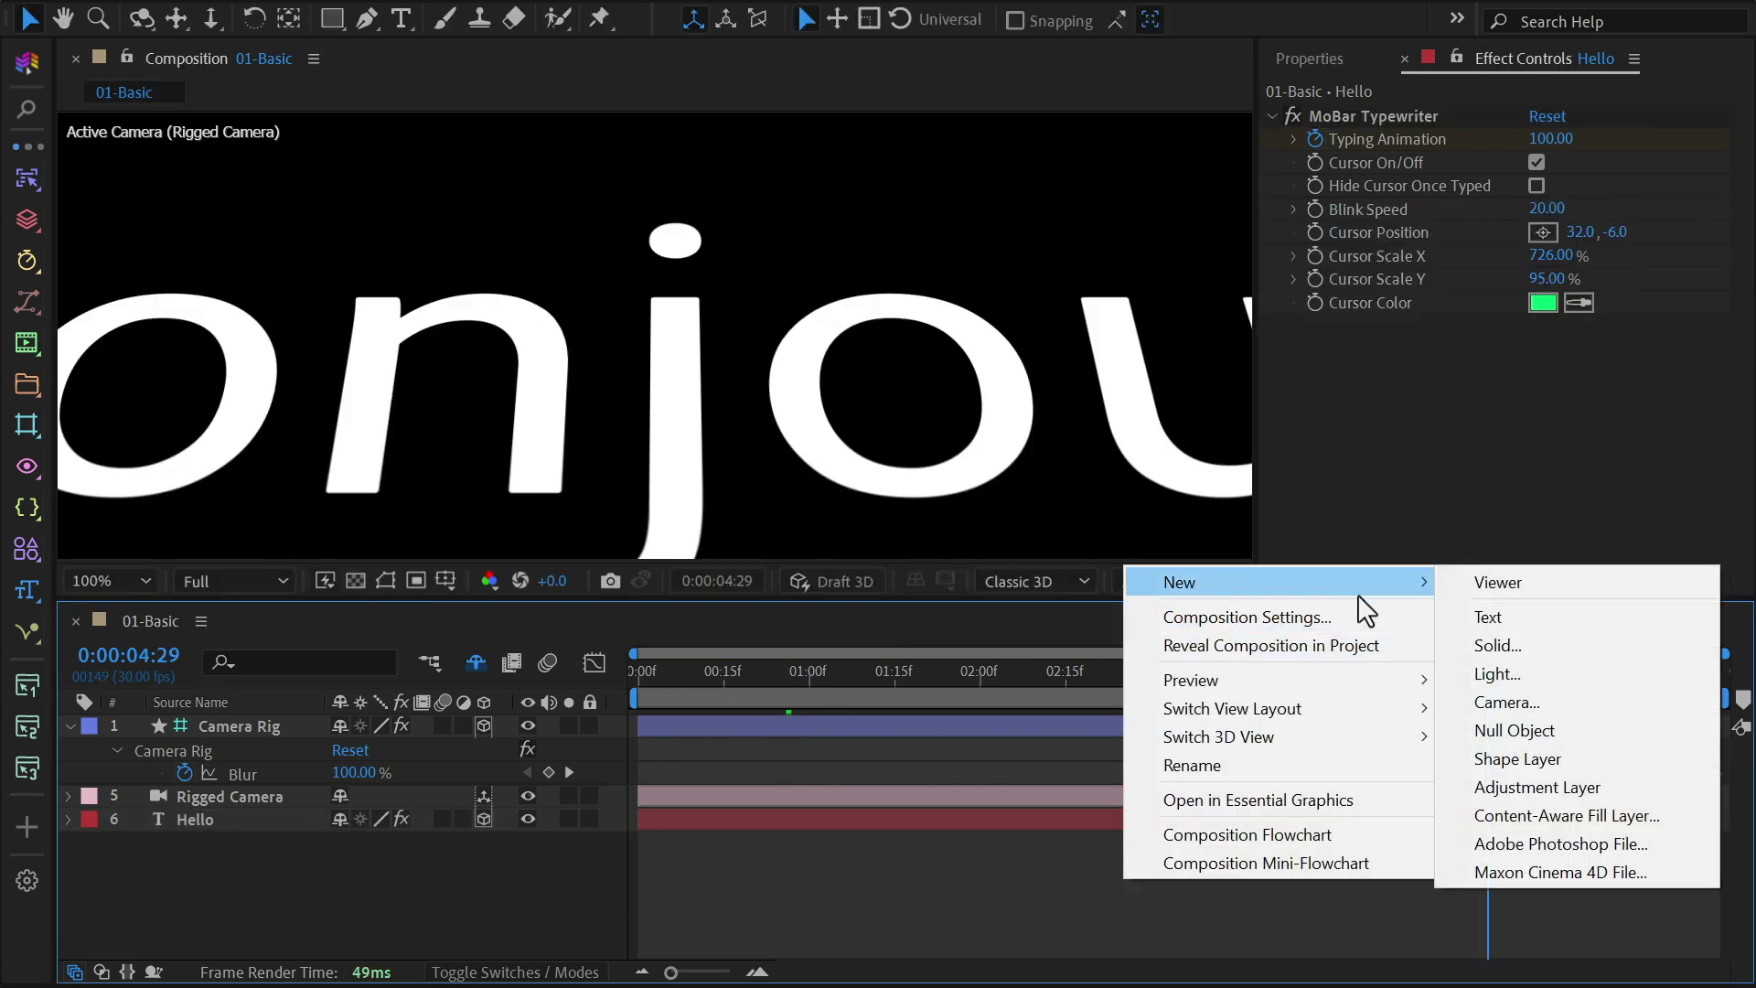
left_click(1506, 645)
type("Grid")
key("Return")
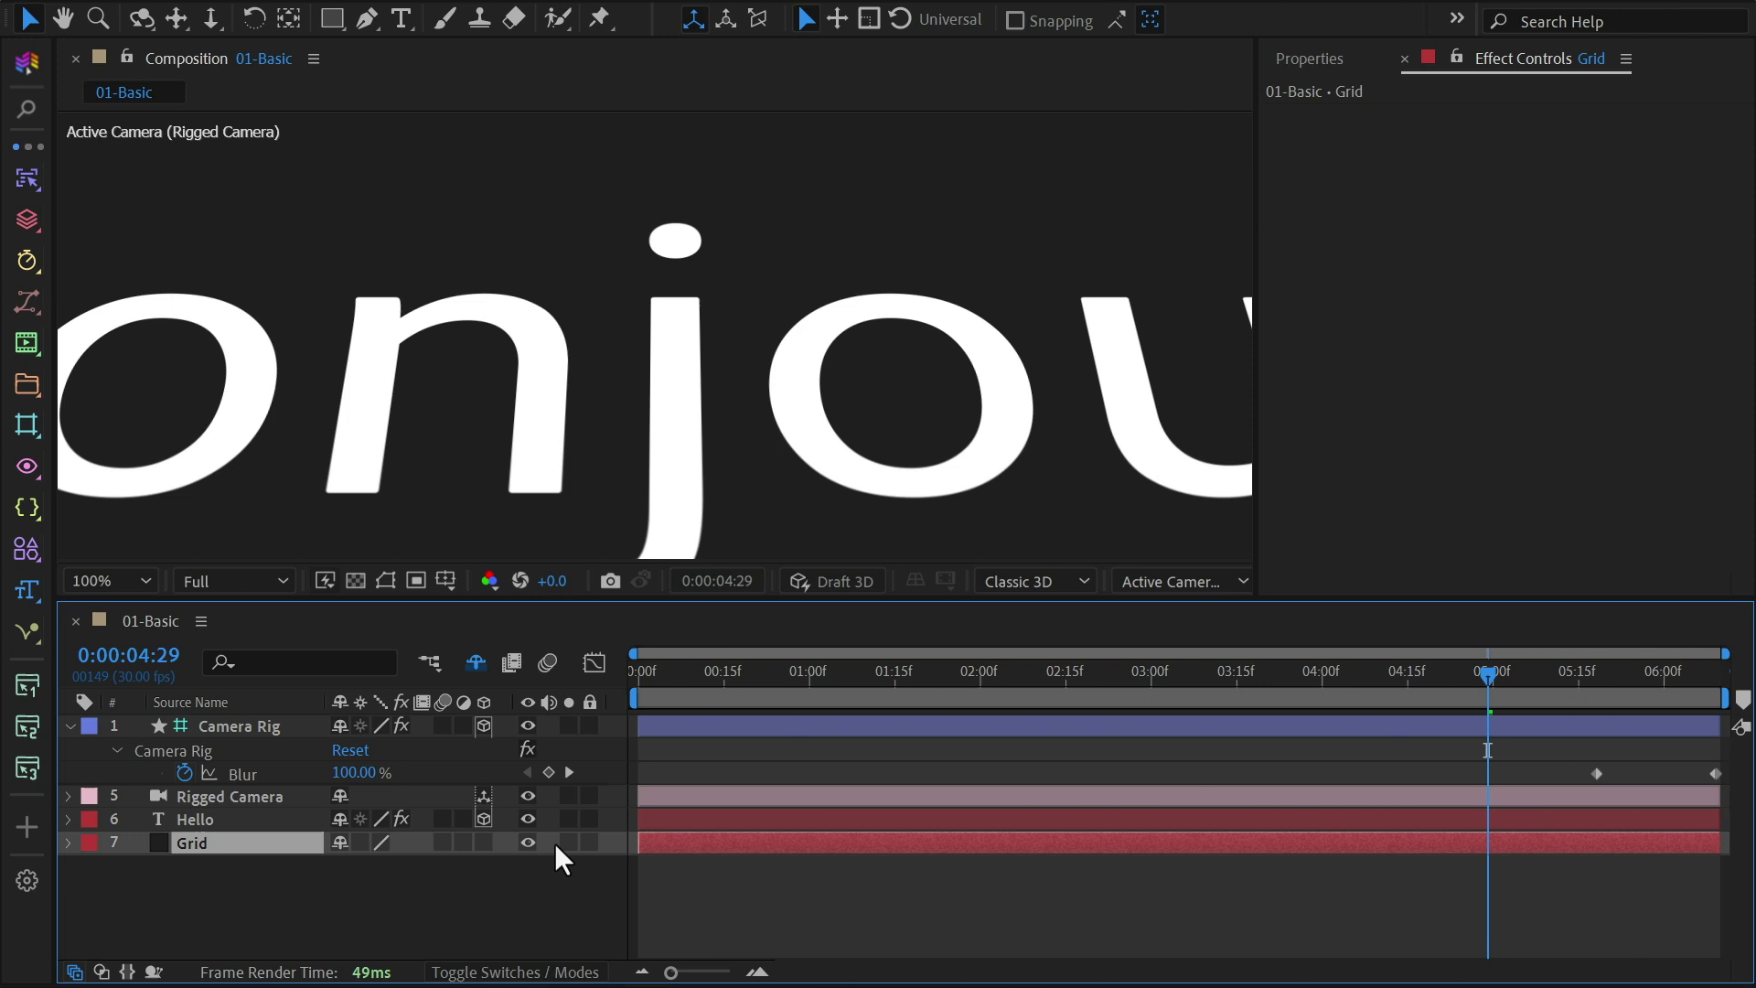
left_click(484, 842)
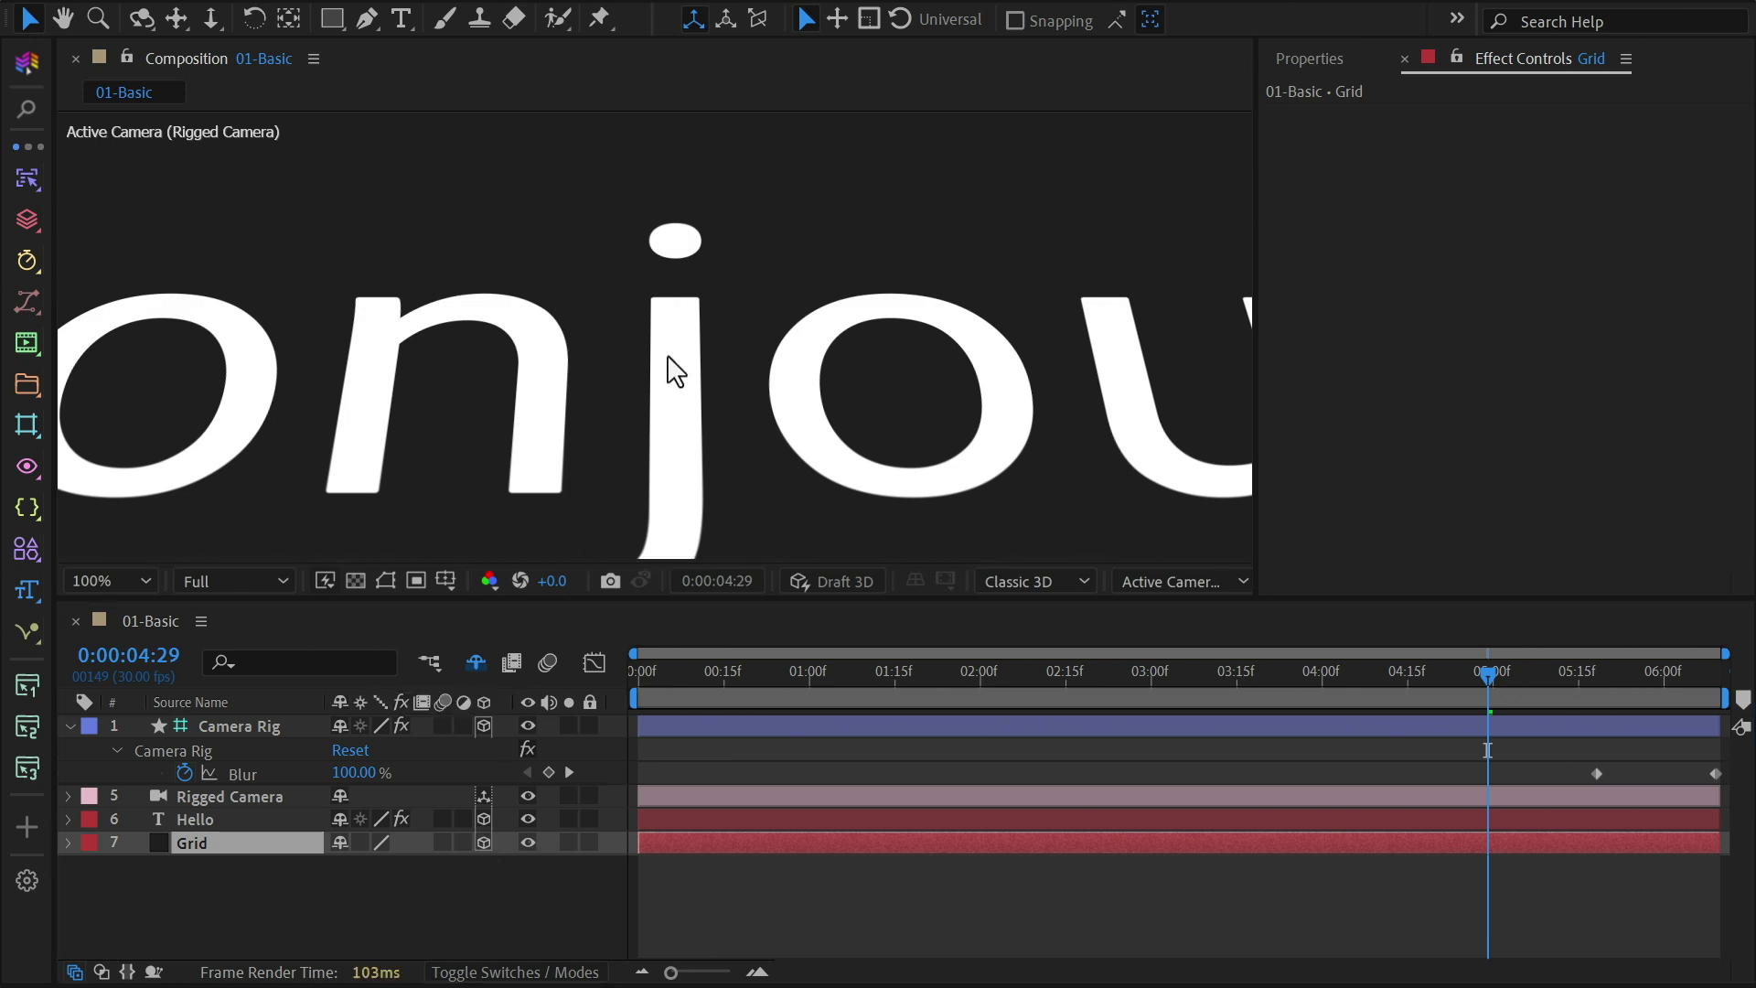
key("ctrl+space")
key("Return")
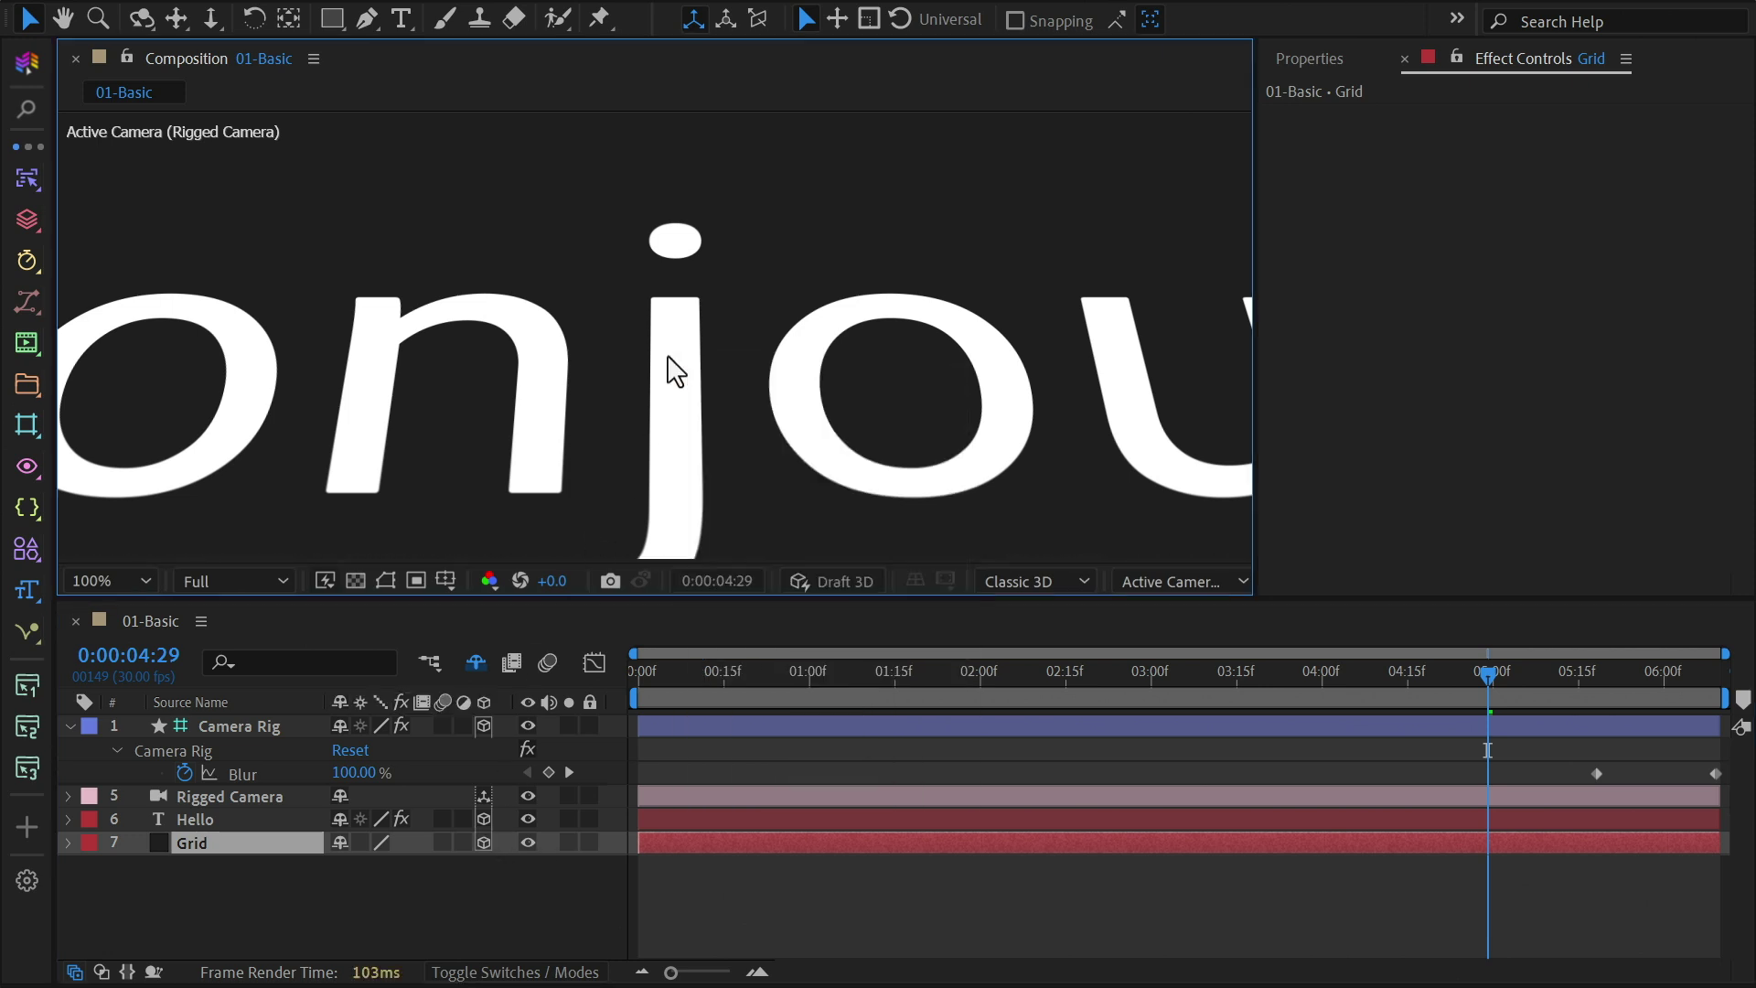
Step: Set Grid Border to 0.1, Size From to Width Slider with Width 2, and preview
left_click(1536, 256)
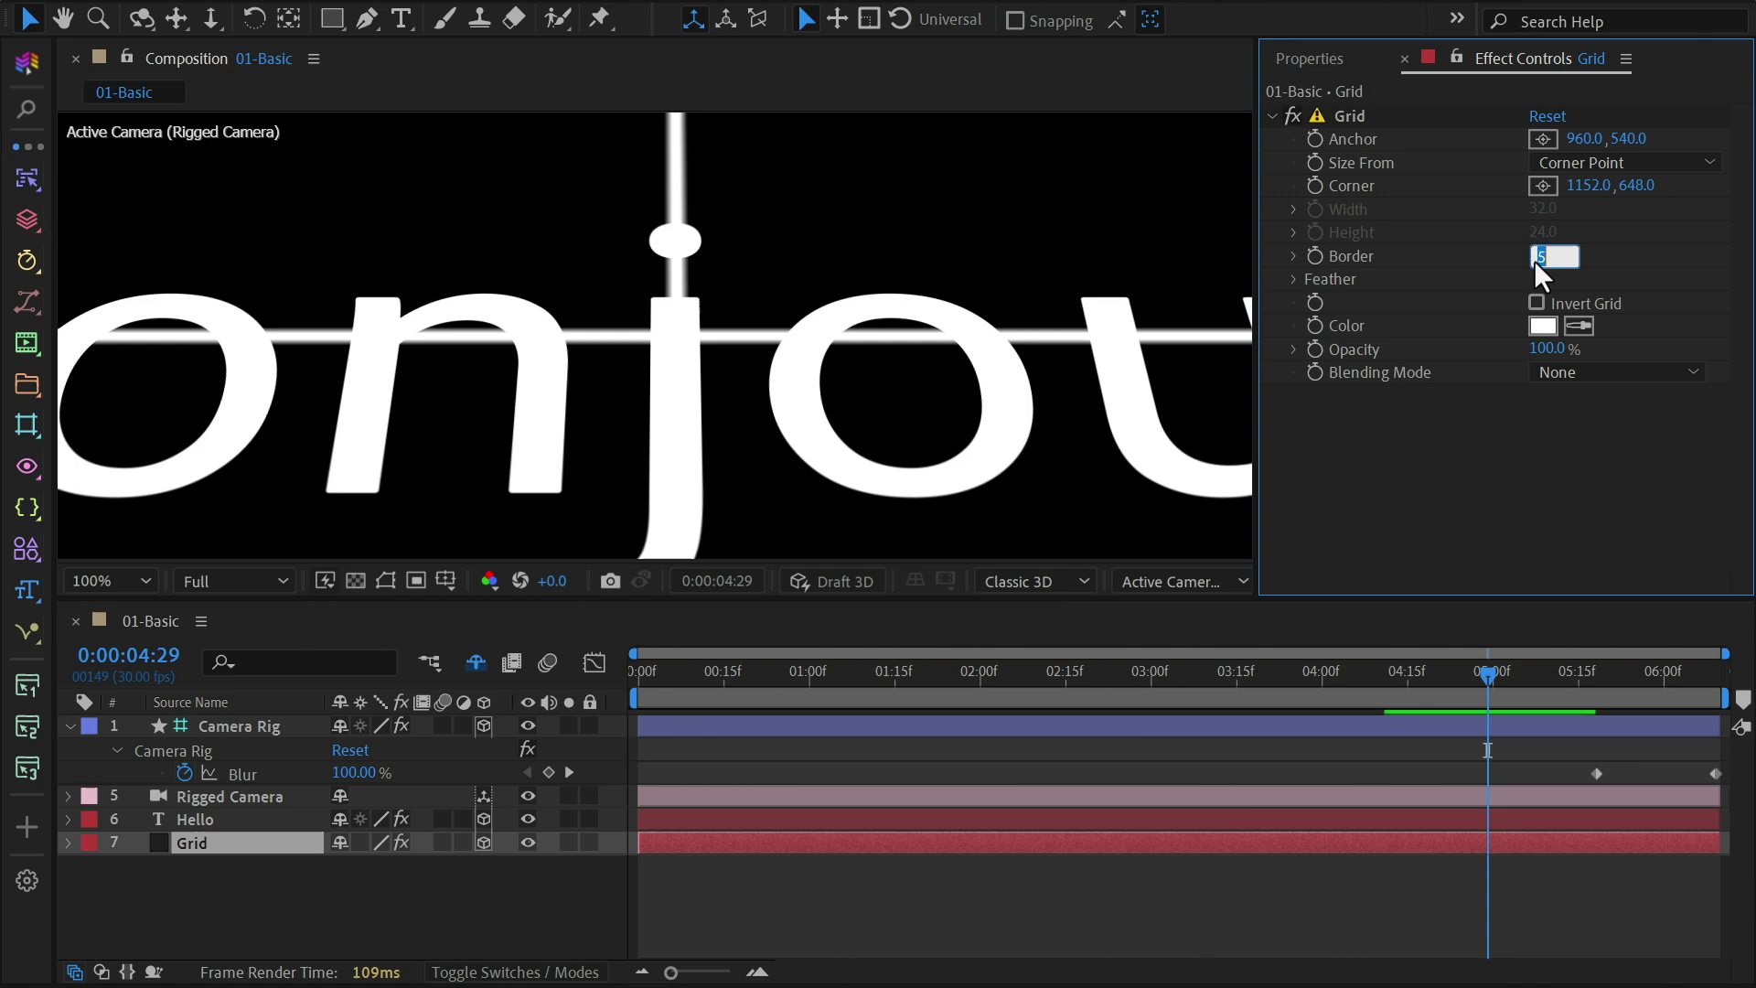
type("0.1")
key("Return")
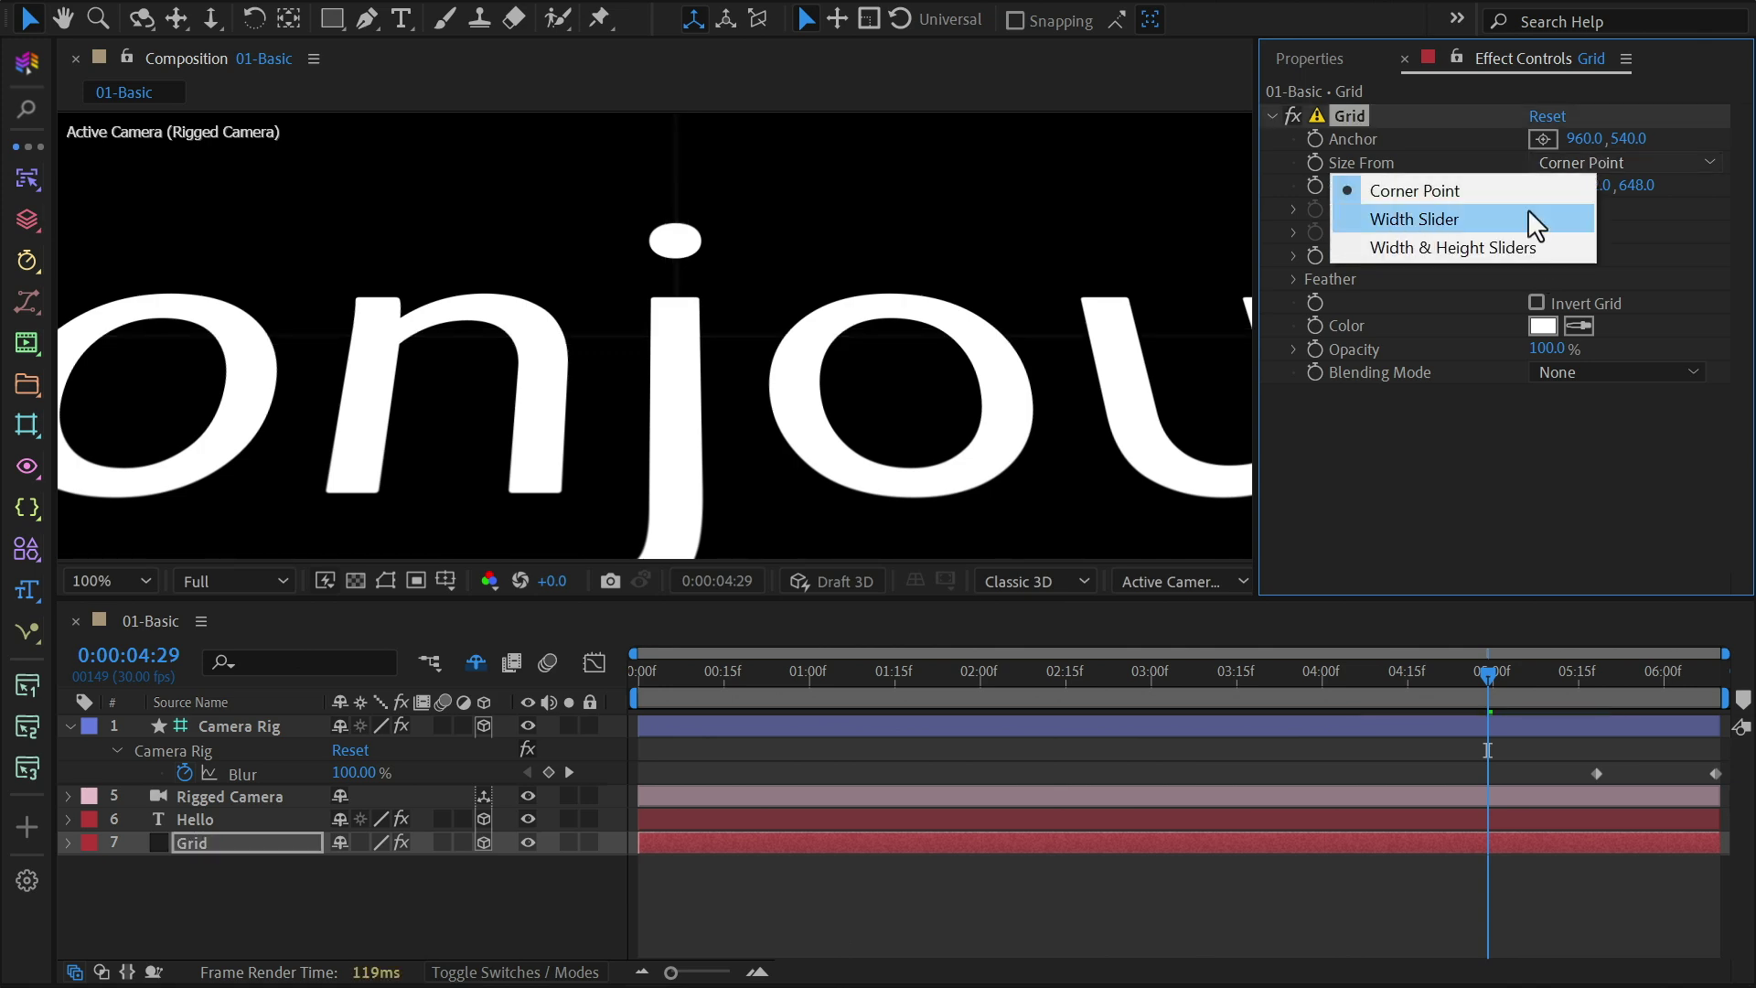
left_click(1532, 219)
left_click(1545, 211)
type("2")
key("Return")
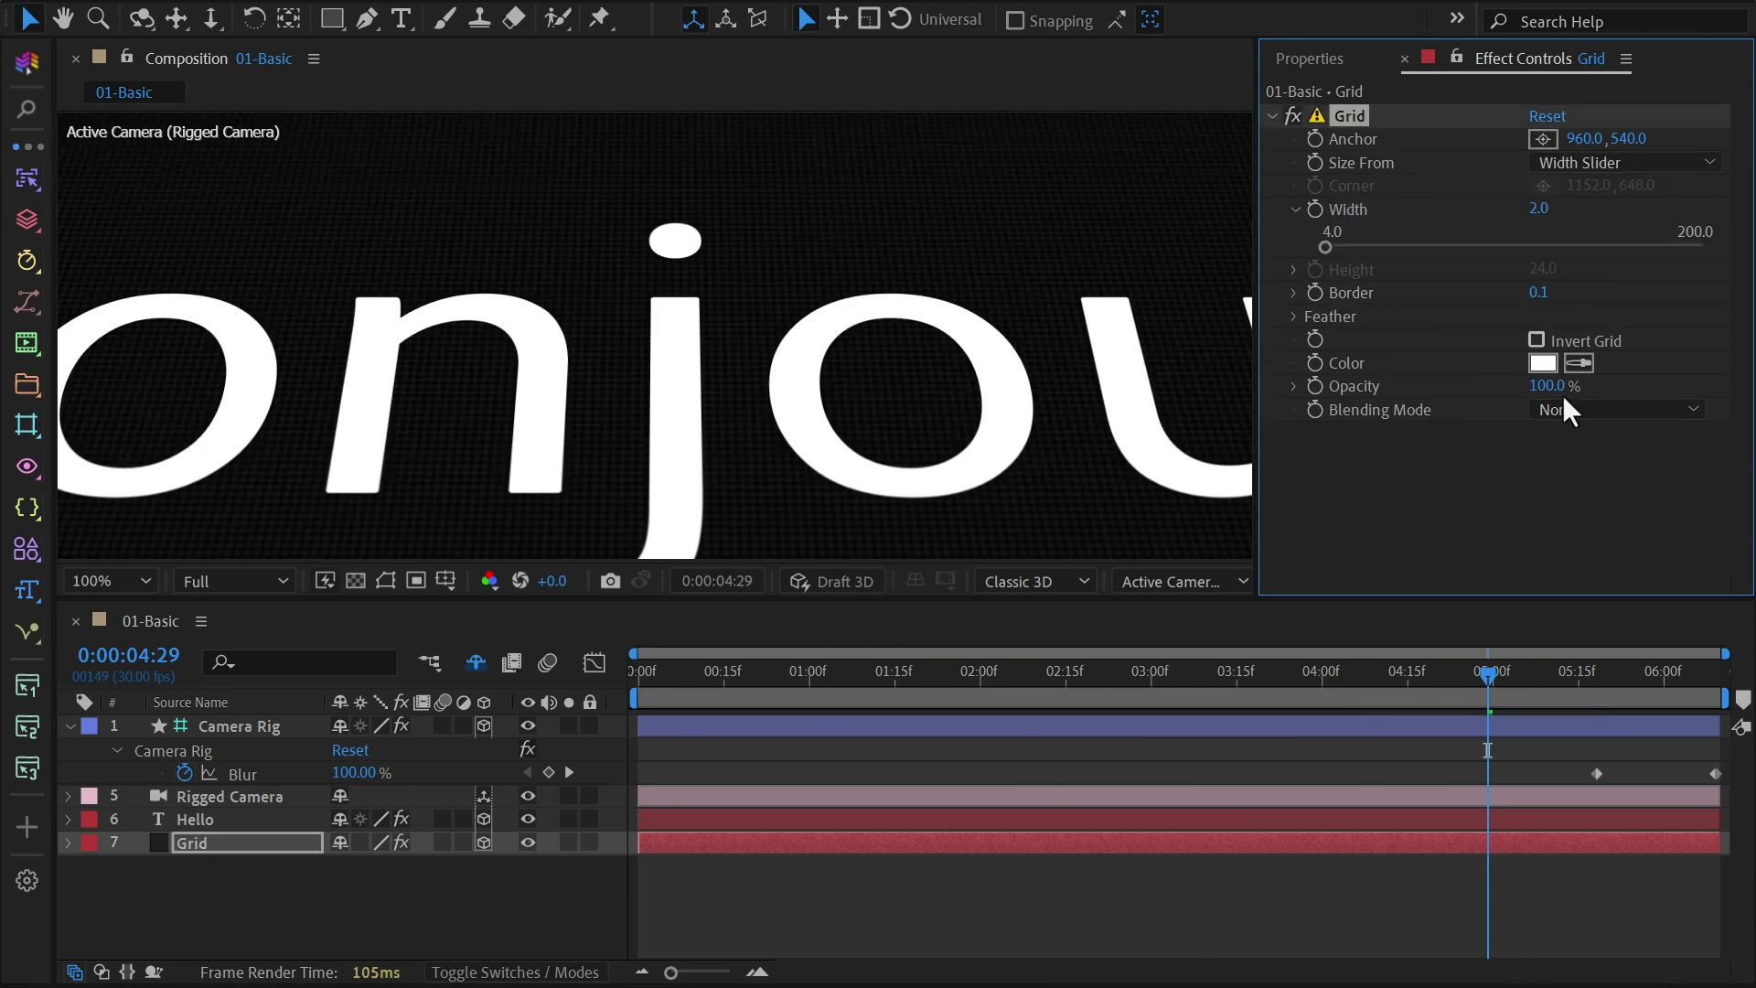
left_click(1493, 683)
key("space")
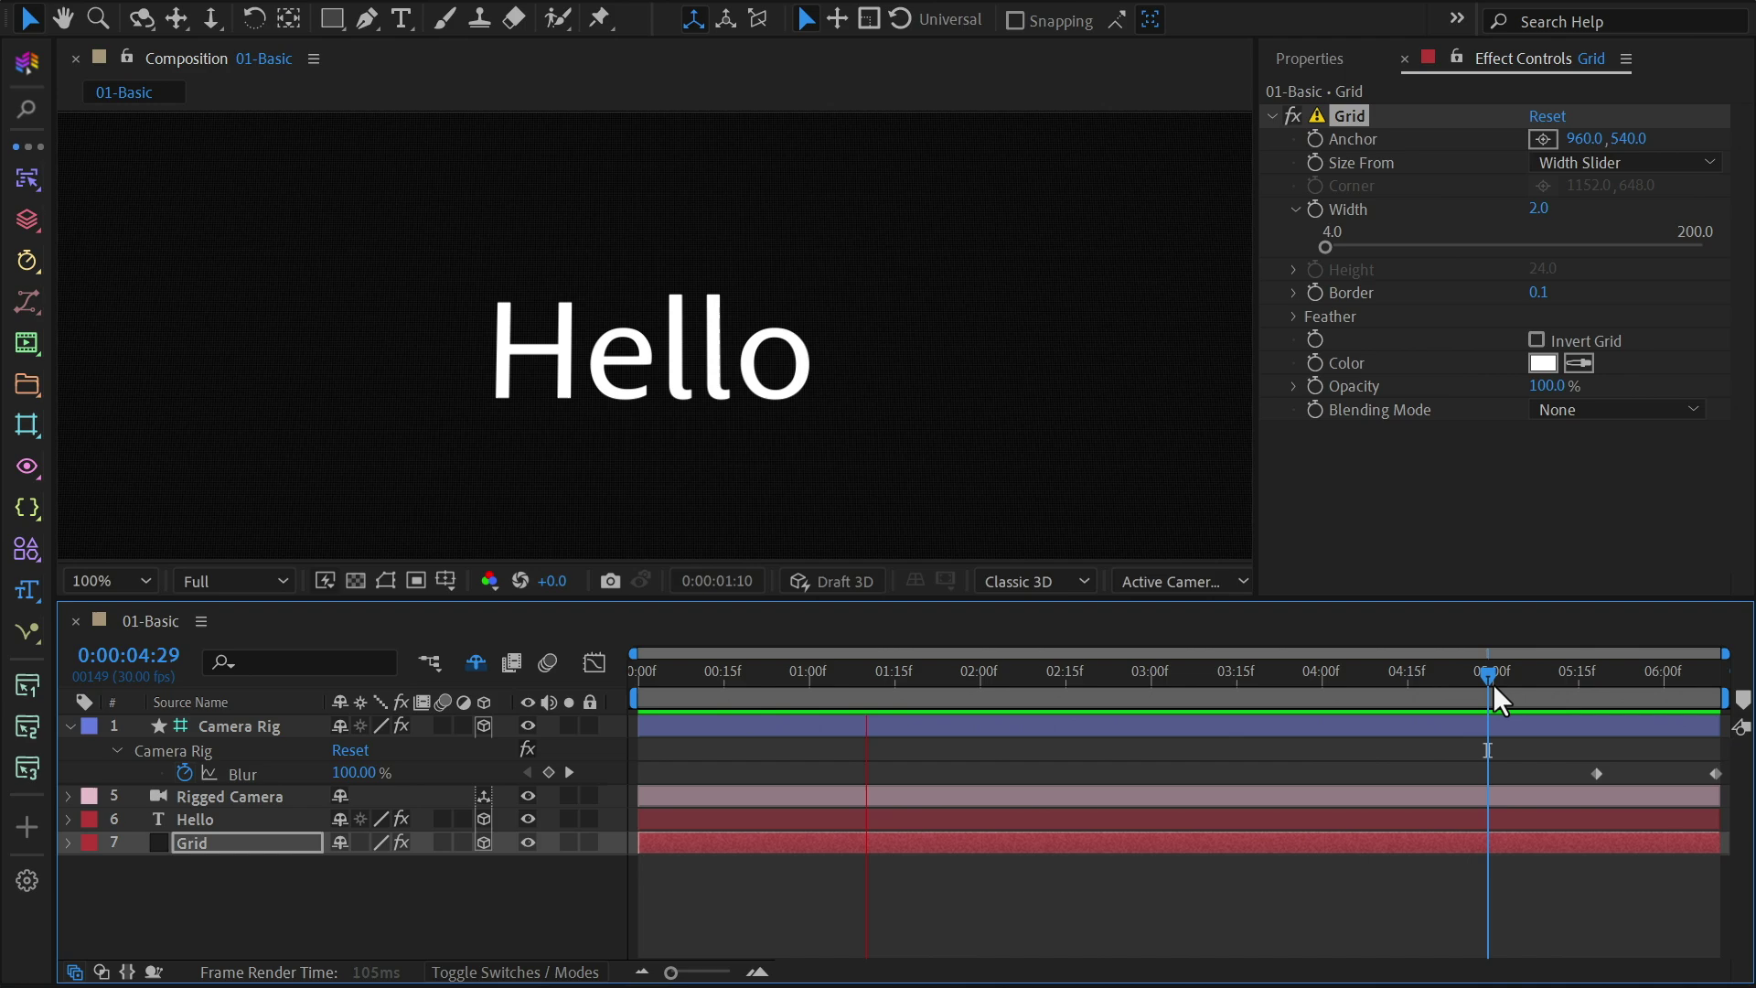